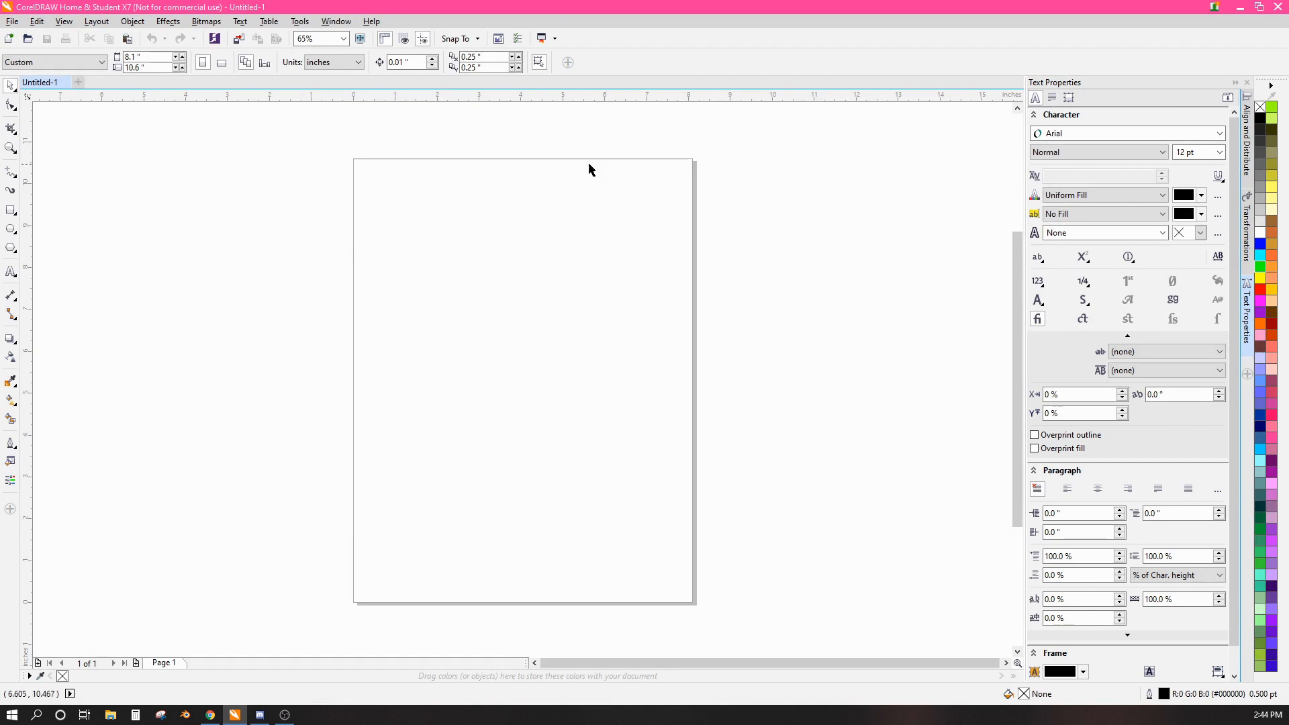
- Draw a rectangle about 2.0 by 0.42 inches with a Hairline outline in the upper half of the page
click(10, 211)
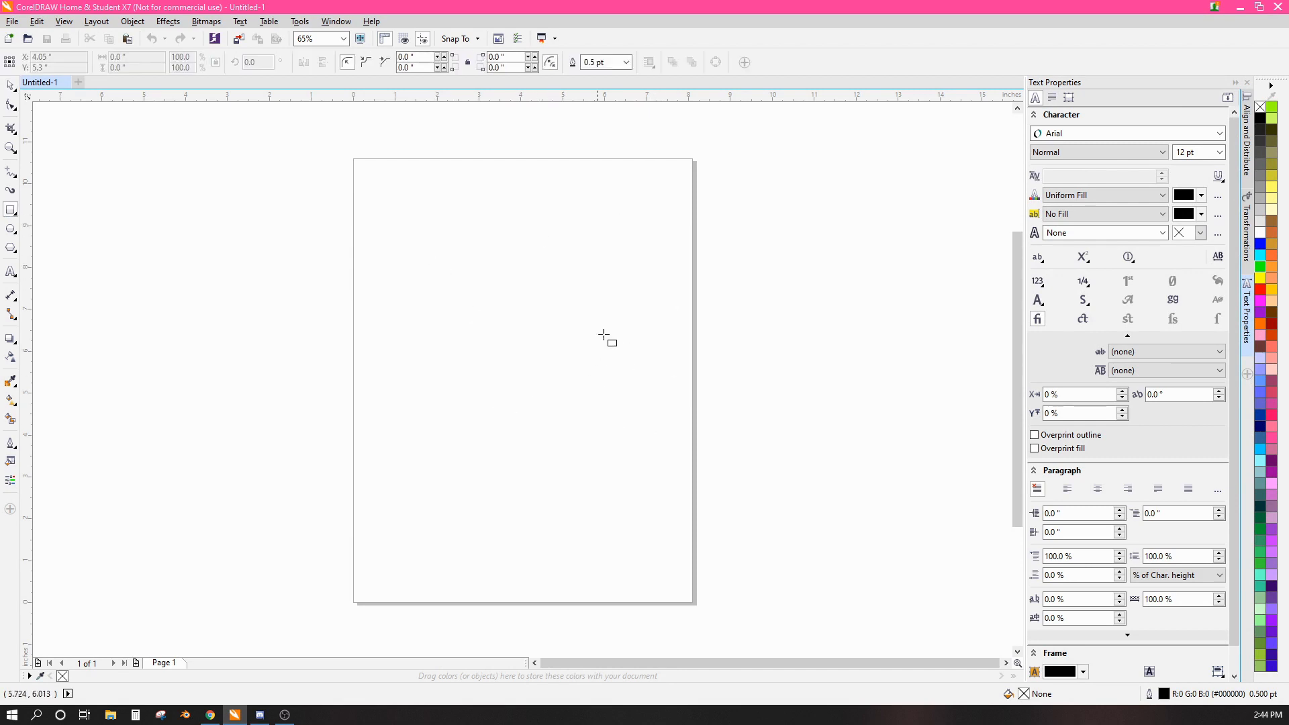
click(626, 62)
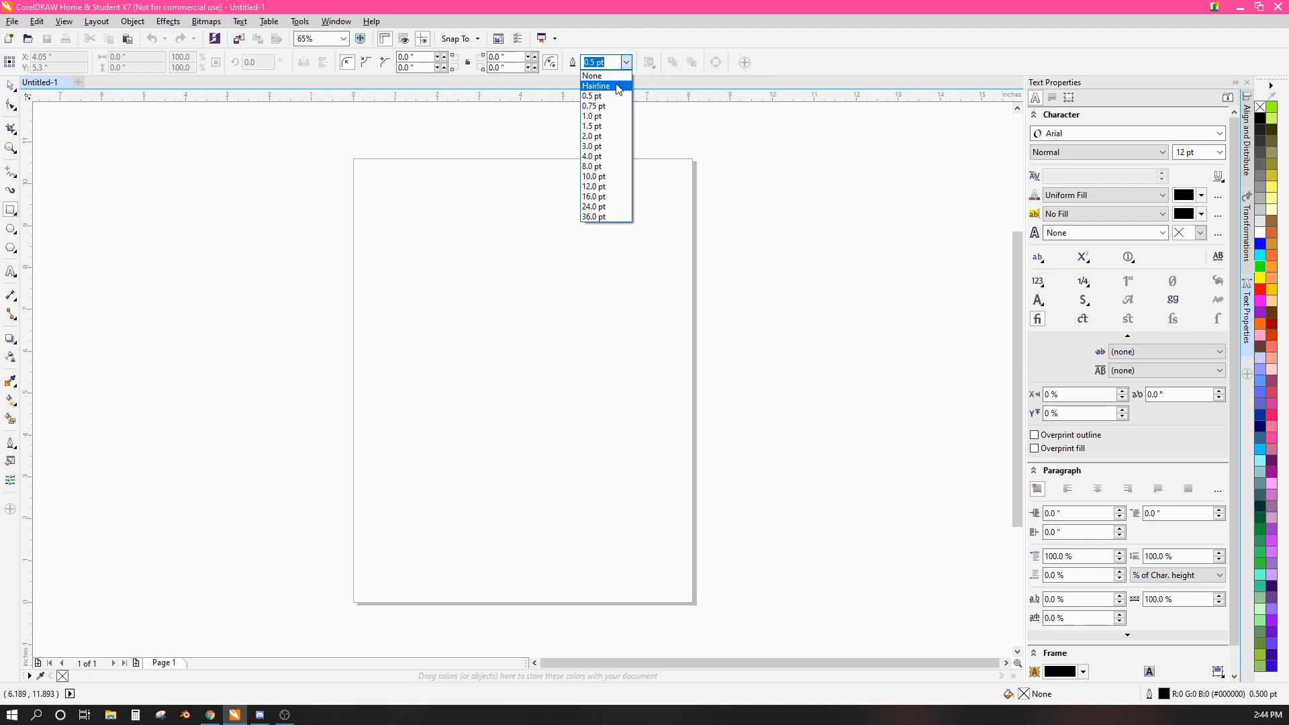
click(618, 86)
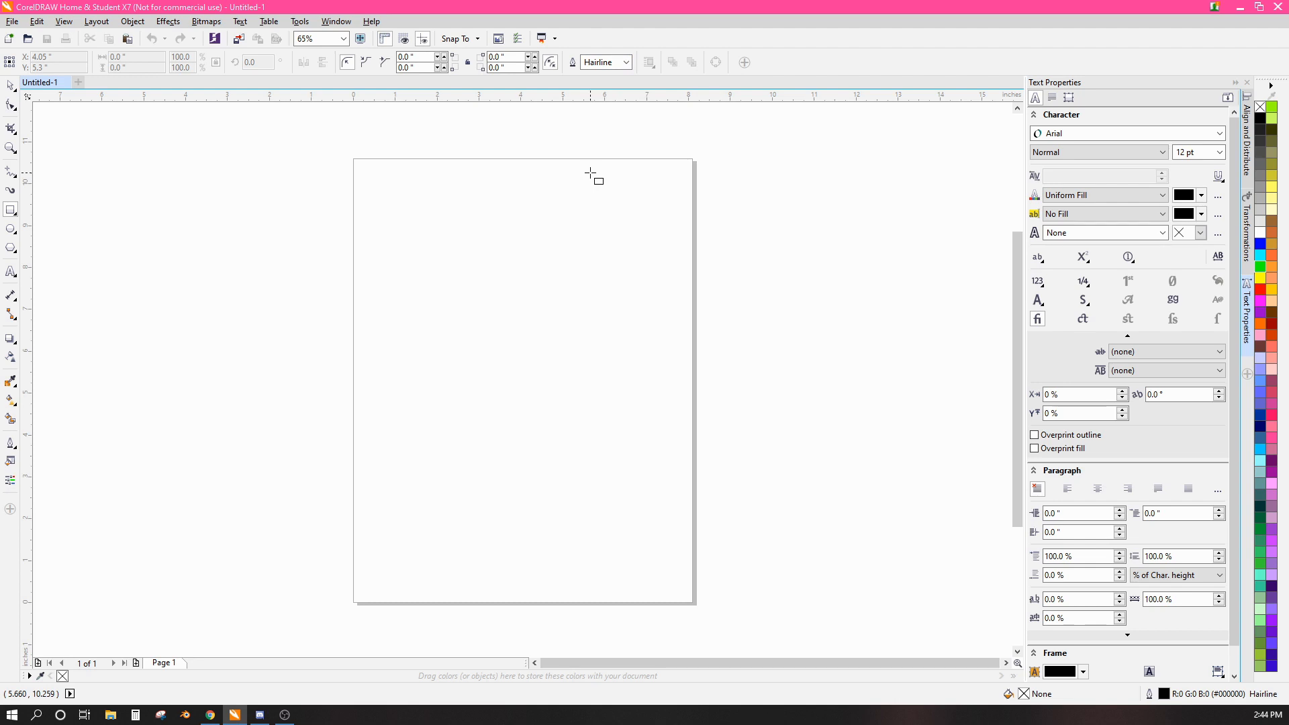
drag(421, 293, 505, 310)
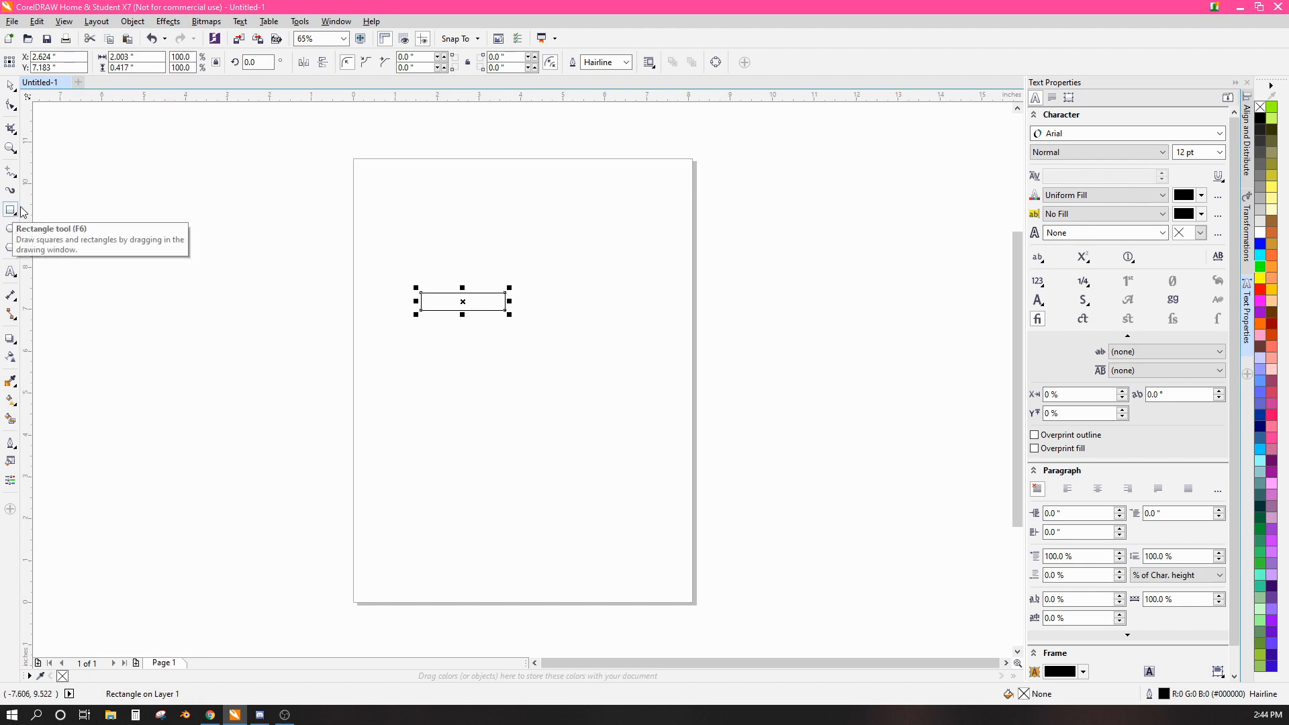
- Center the rectangle on the page and deselect it
click(10, 87)
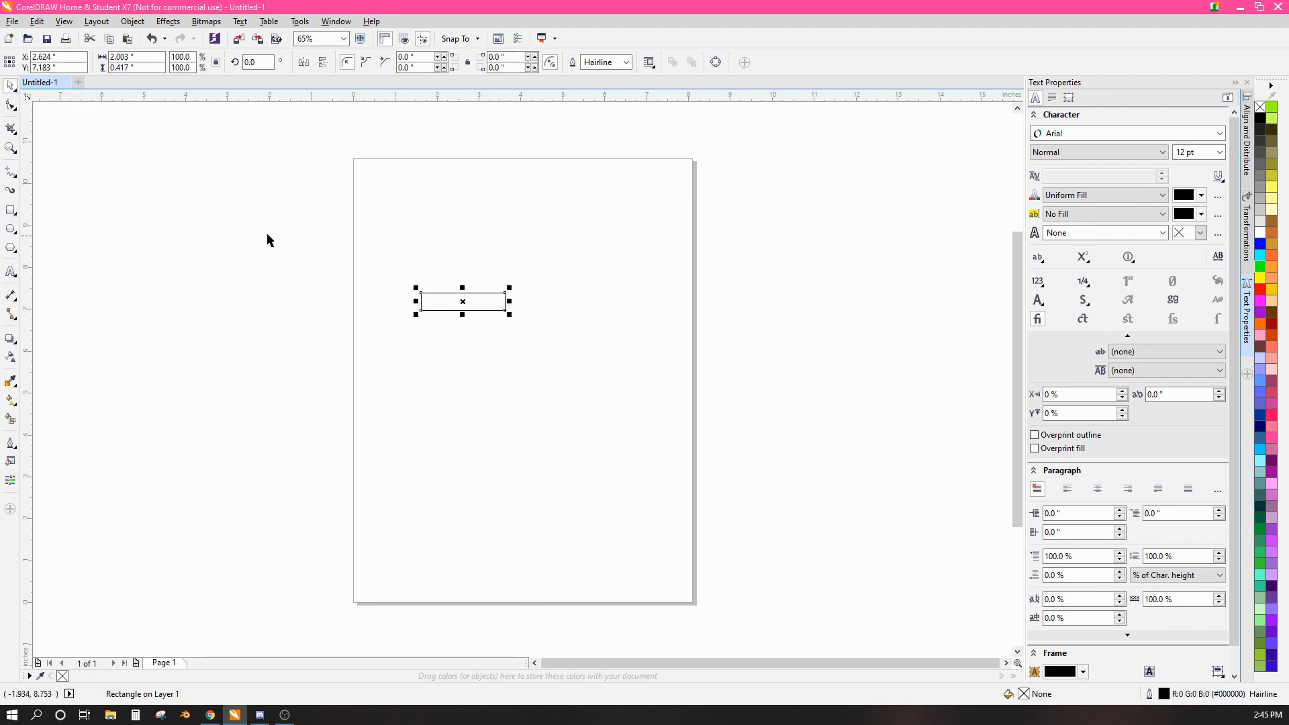
key(F6)
key(space)
key(space)
key(space)
key(space)
key(space)
key(p)
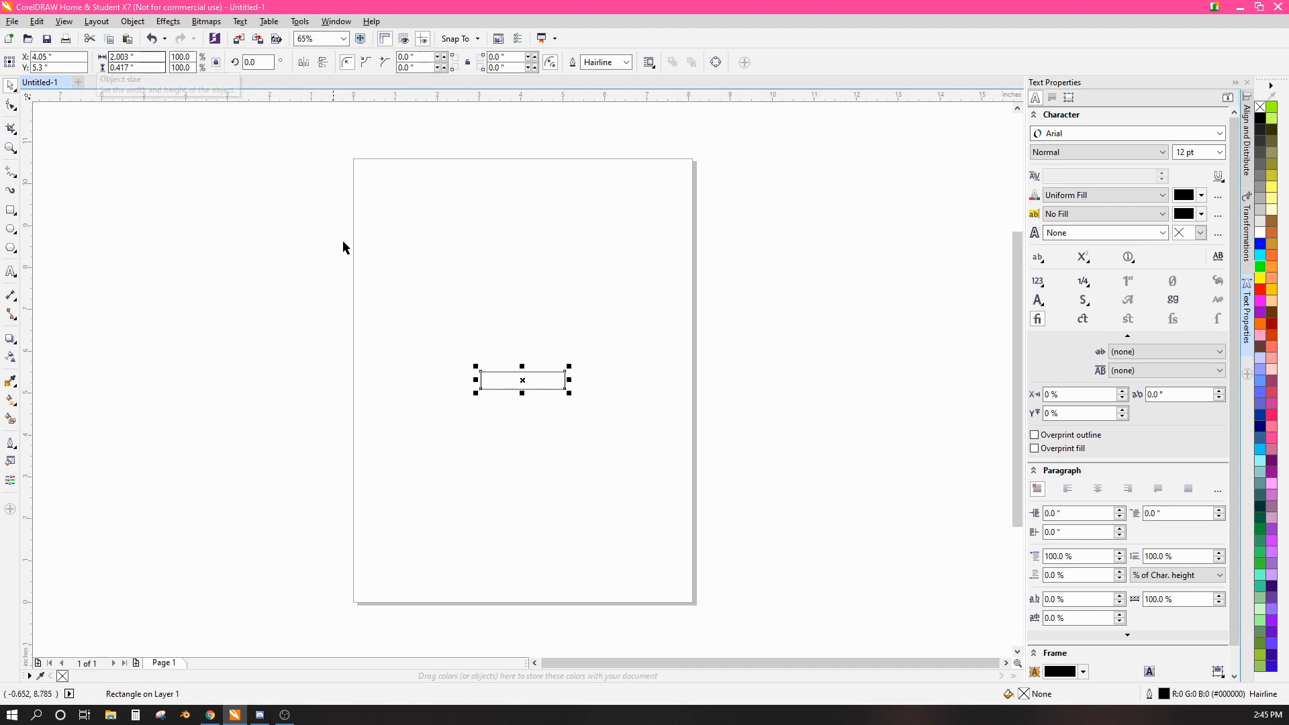
click(380, 248)
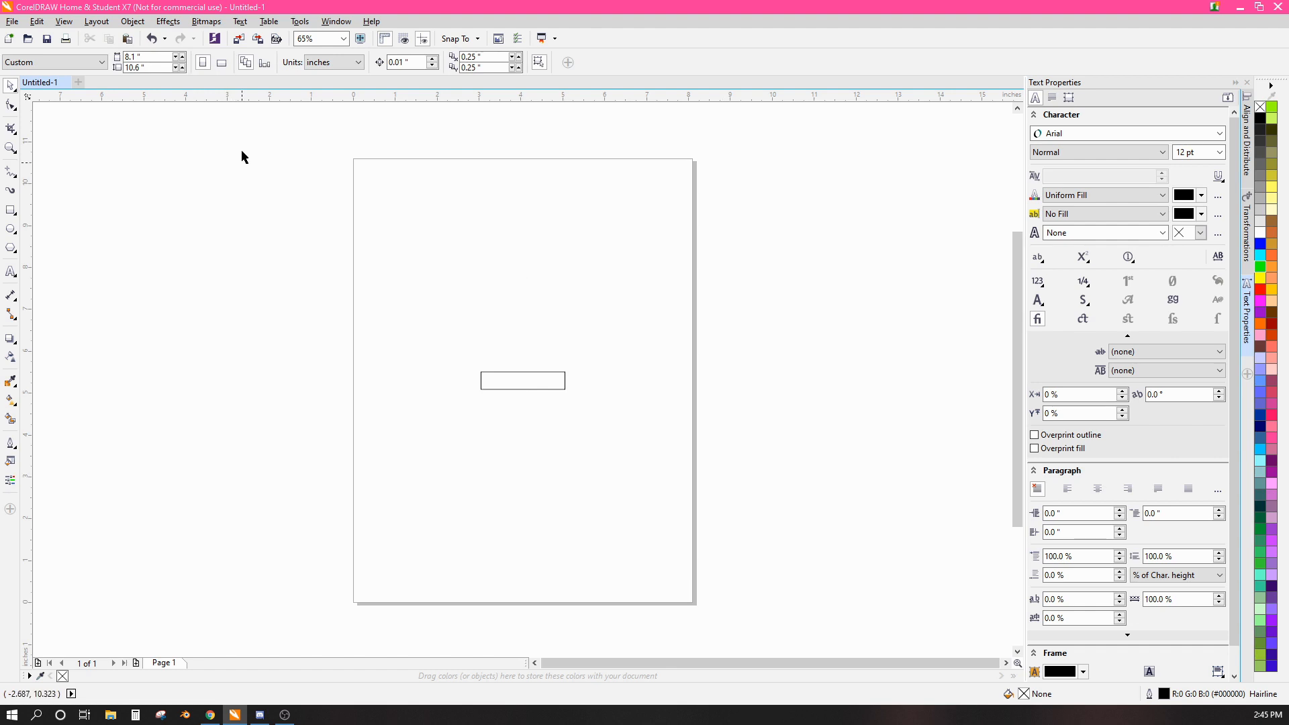
- Resize the rectangle to 2.75 inches wide and 0.625 inches high
click(504, 383)
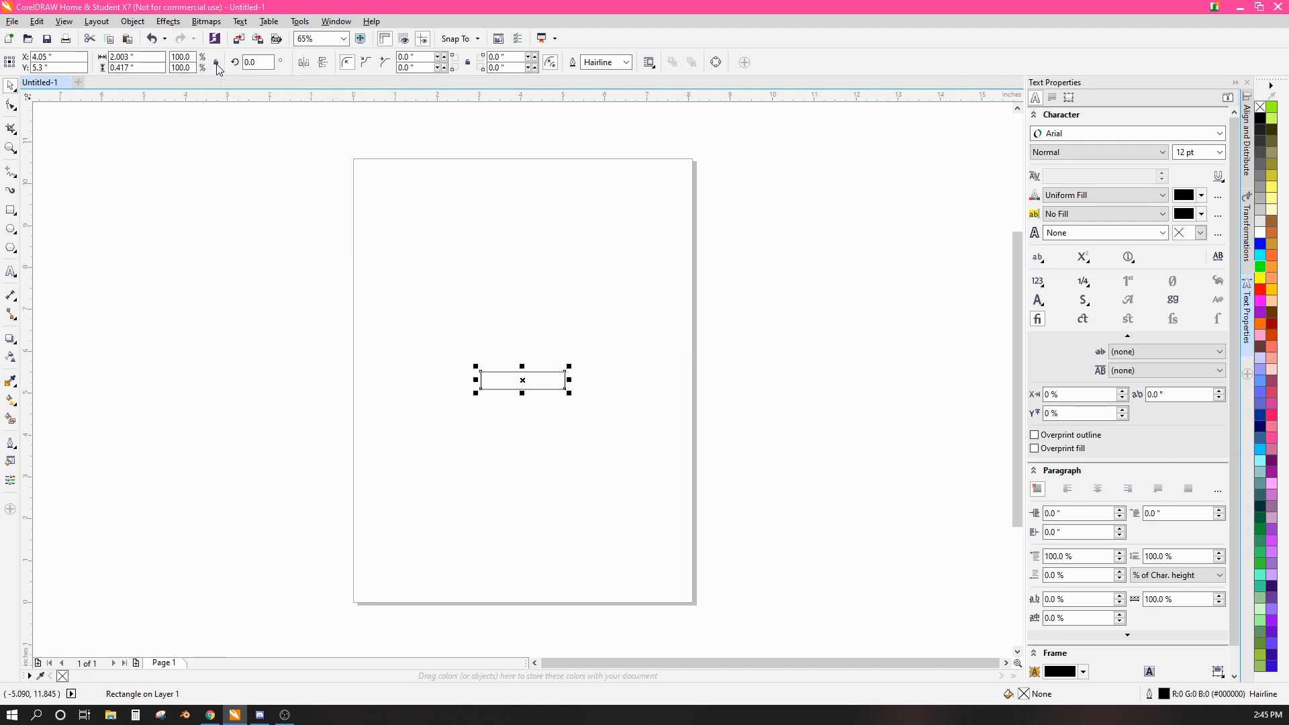
drag(144, 57, 74, 63)
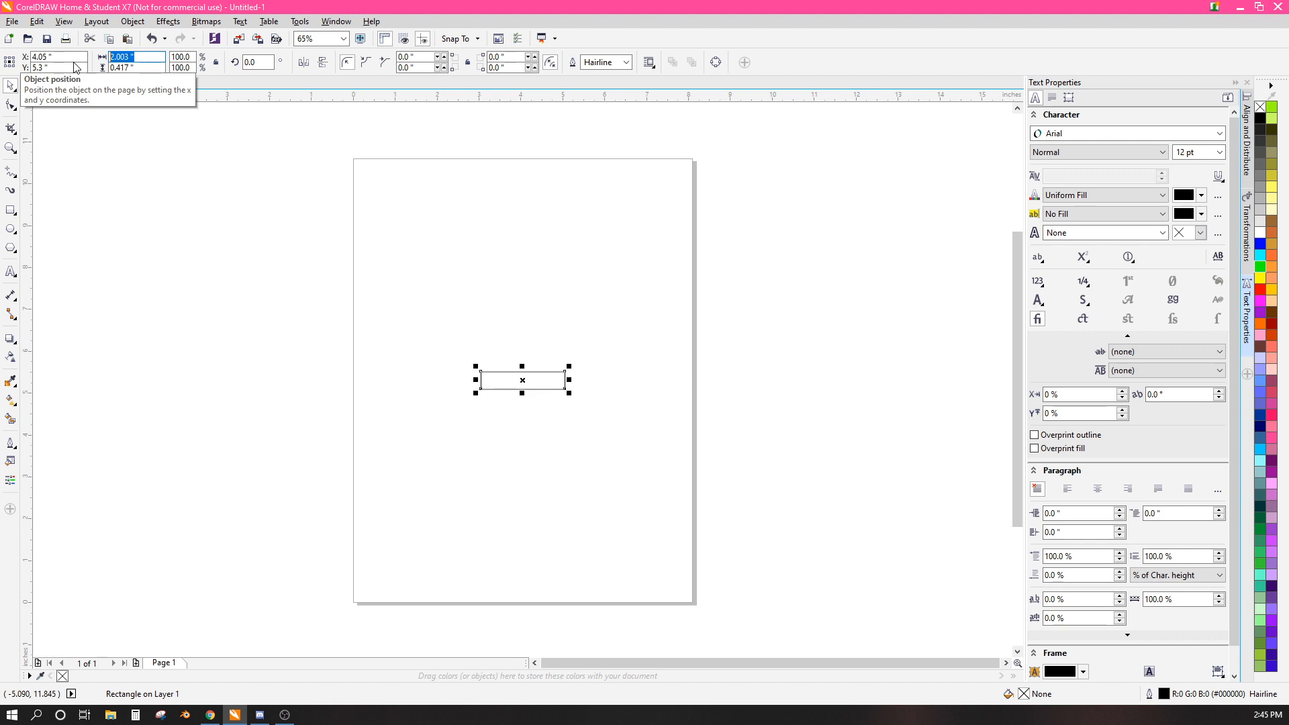
text(2.75)
key(Tab)
key(BackSpace)
text(.625)
key(Return)
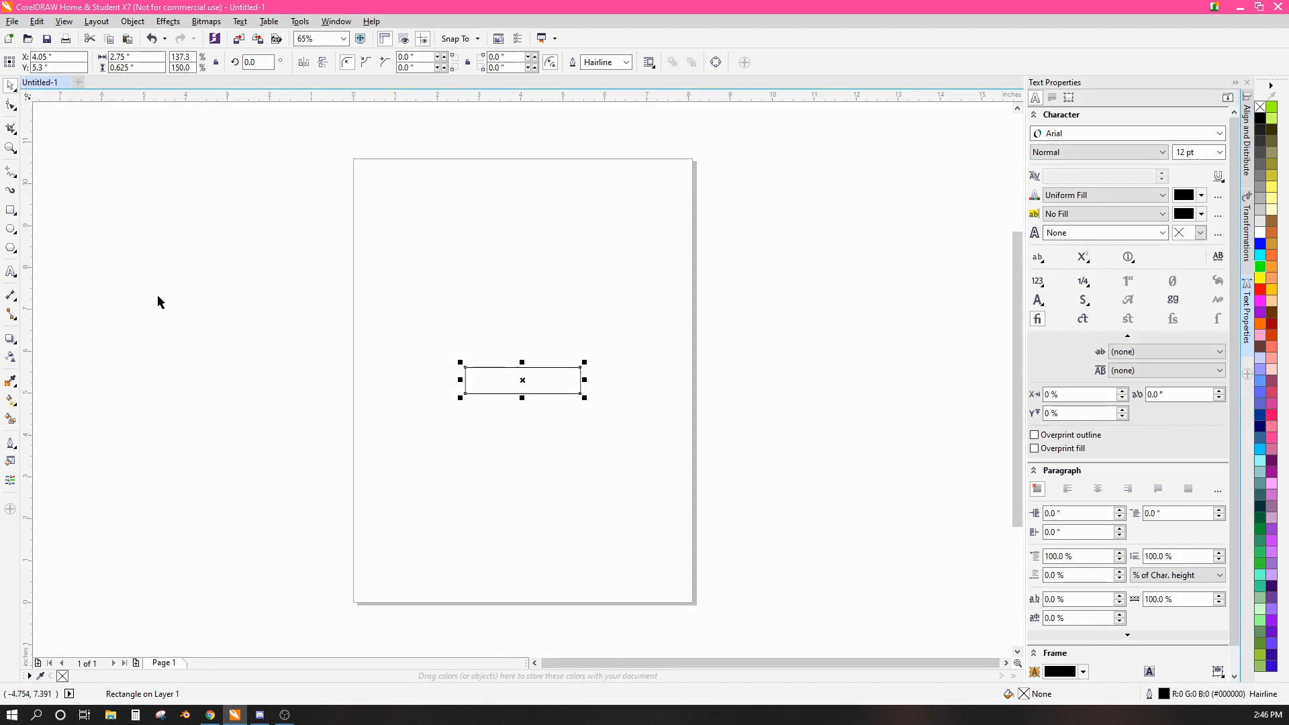
- Add three lines of artistic text above the rectangle: "What is the Award for", "Who is the Award for" and "When is the Award for"
click(11, 271)
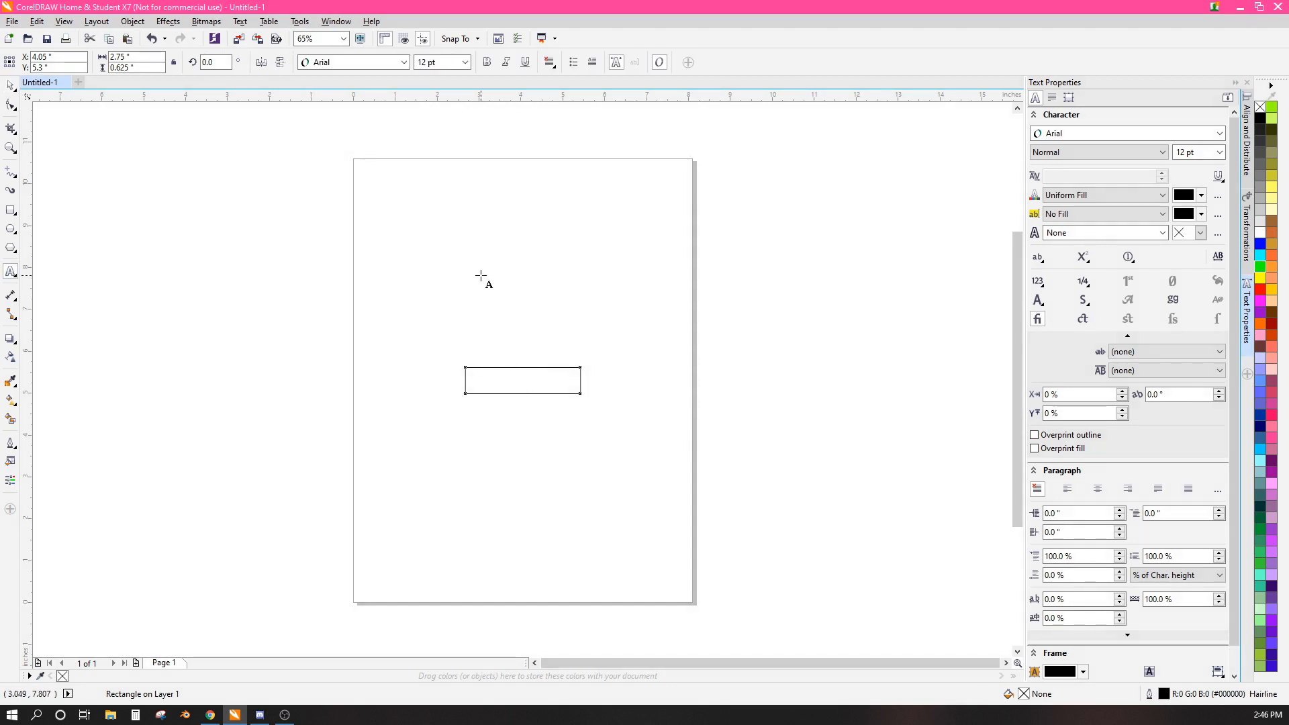
click(464, 277)
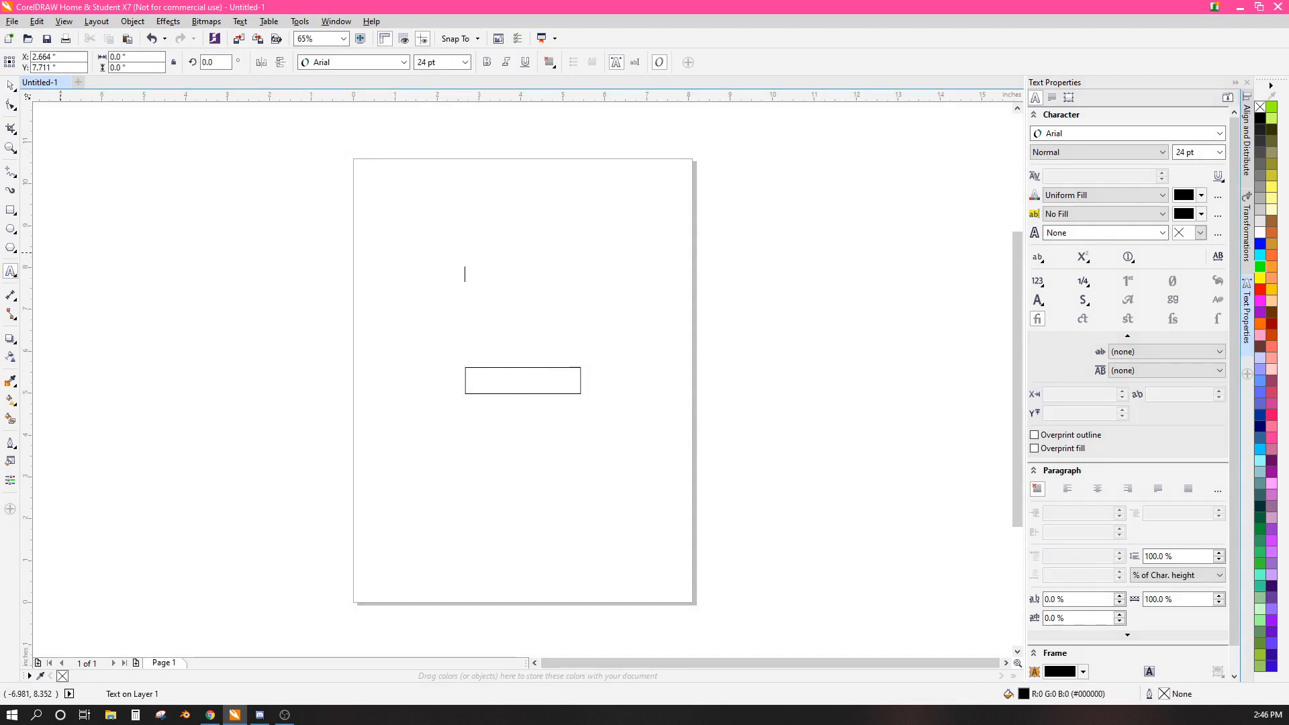
key(alt+Tab)
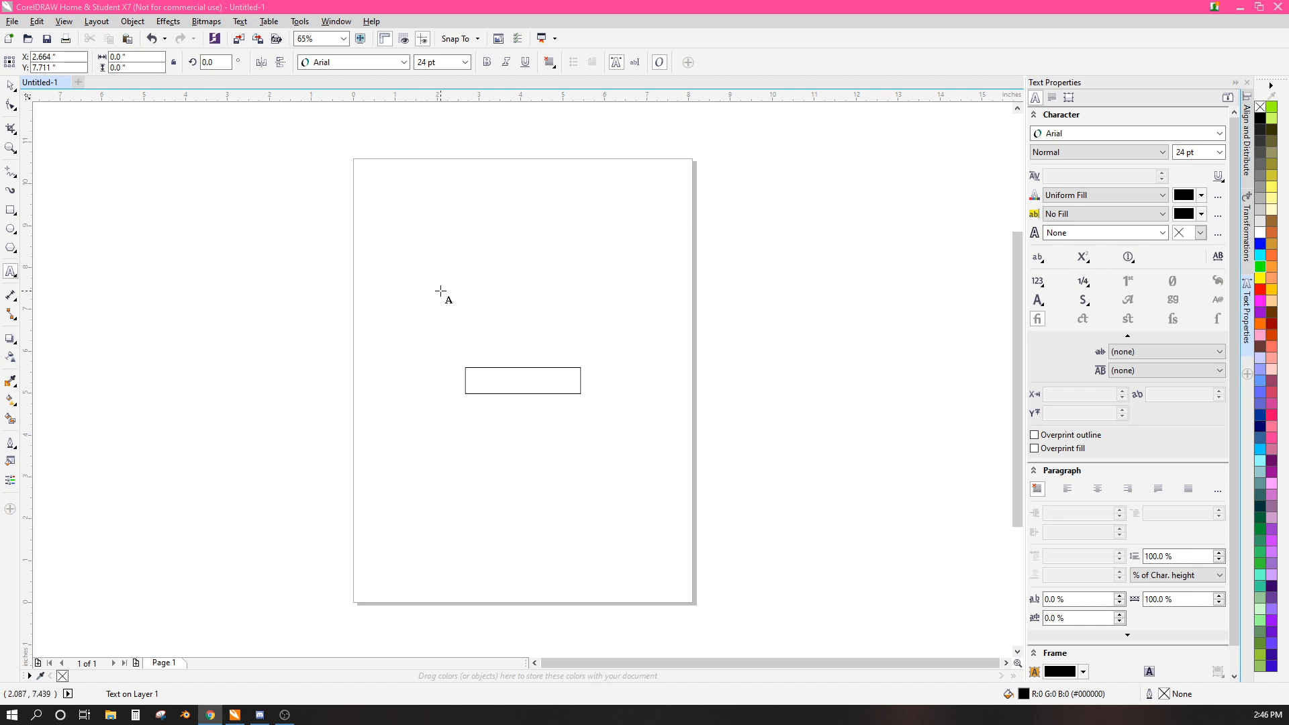
click(16, 271)
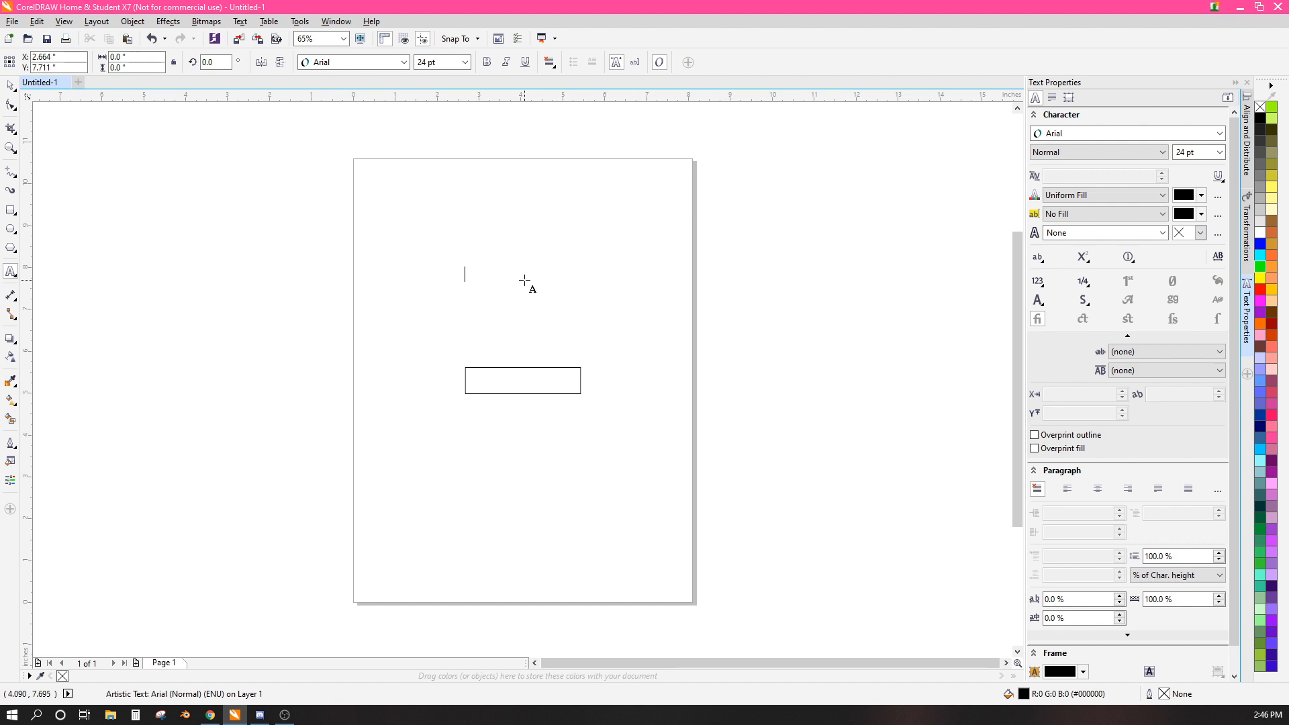
text(What is the Award for Who is the Award for When is the Award for)
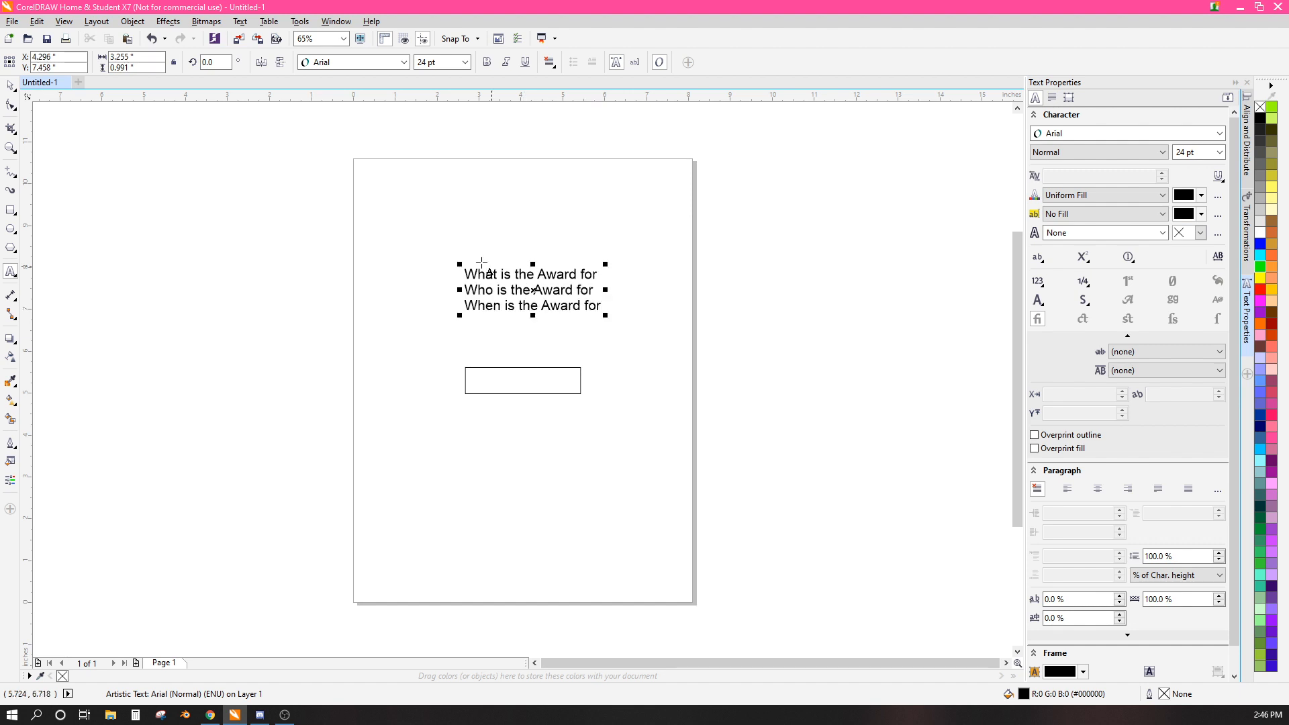
- Set the text block's alignment to Center and center the block on the page over the rectangle
click(10, 85)
click(549, 62)
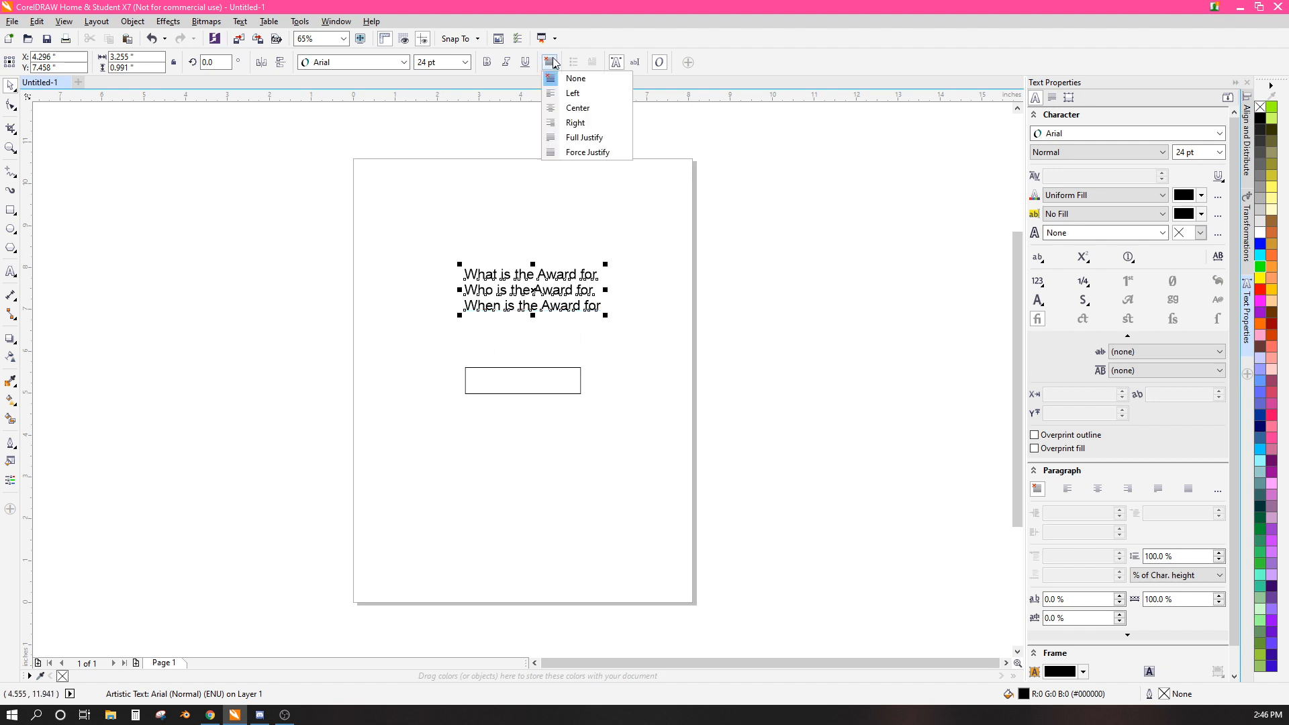
click(562, 110)
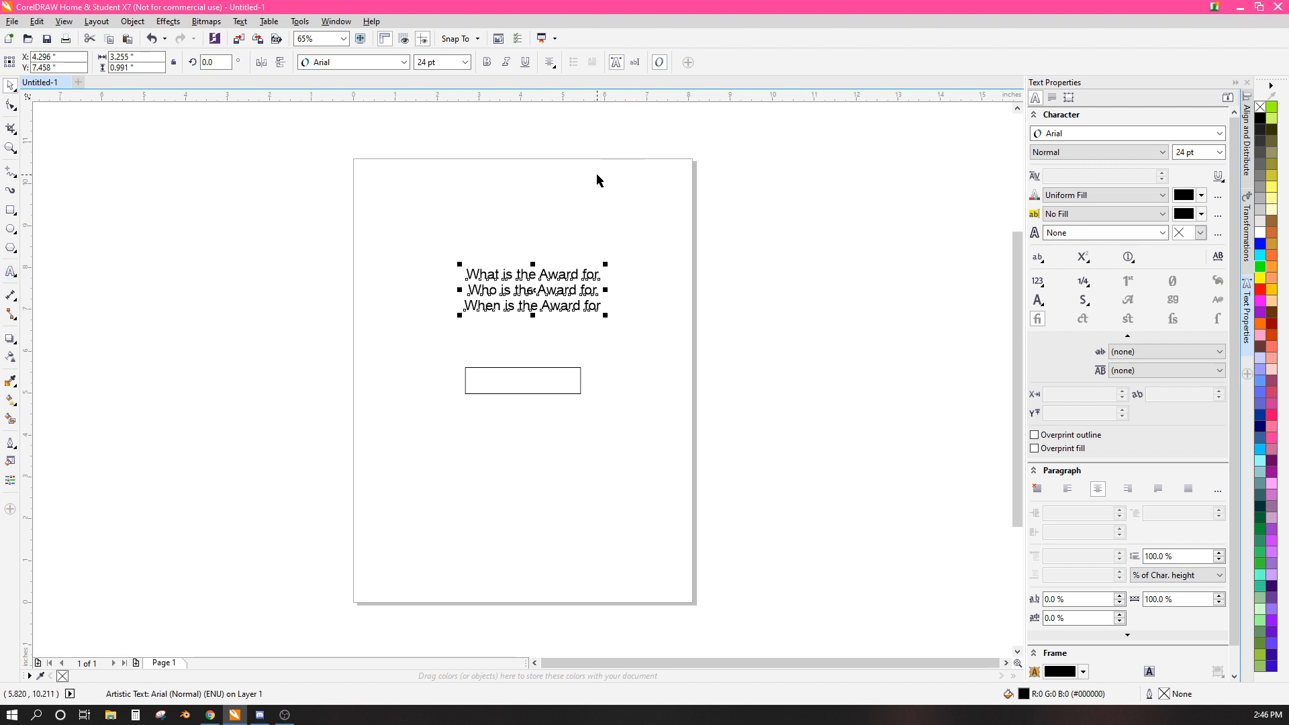
key(p)
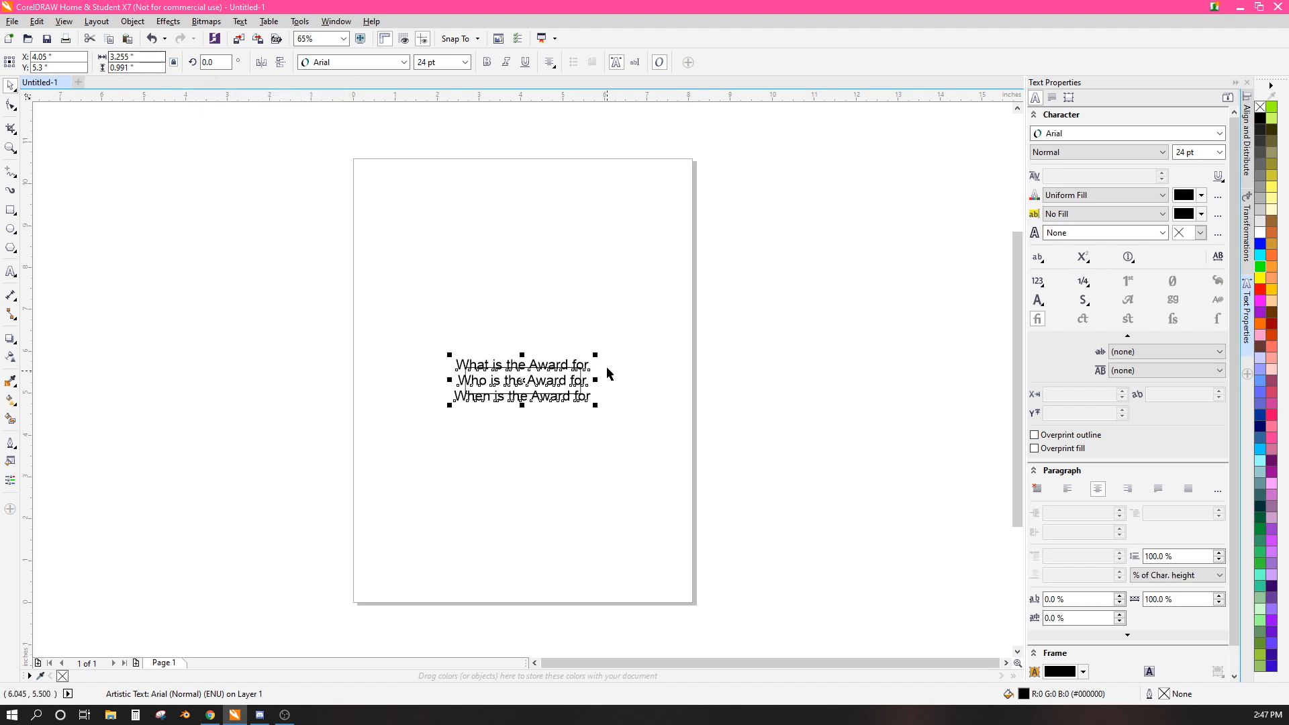
- Scale the text block proportionally to a height of 0.562 inches, 1/16 inch less than the rectangle's height
click(124, 67)
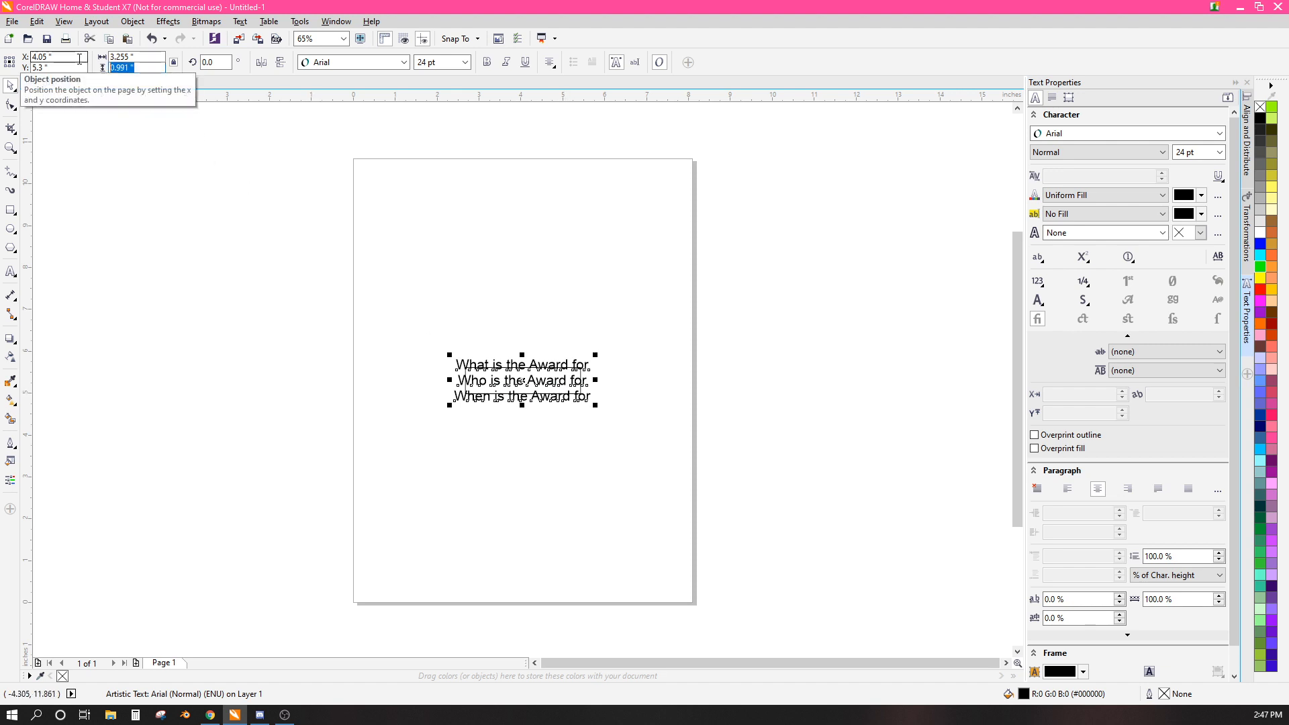
text(.6)
text(-1/16)
key(Return)
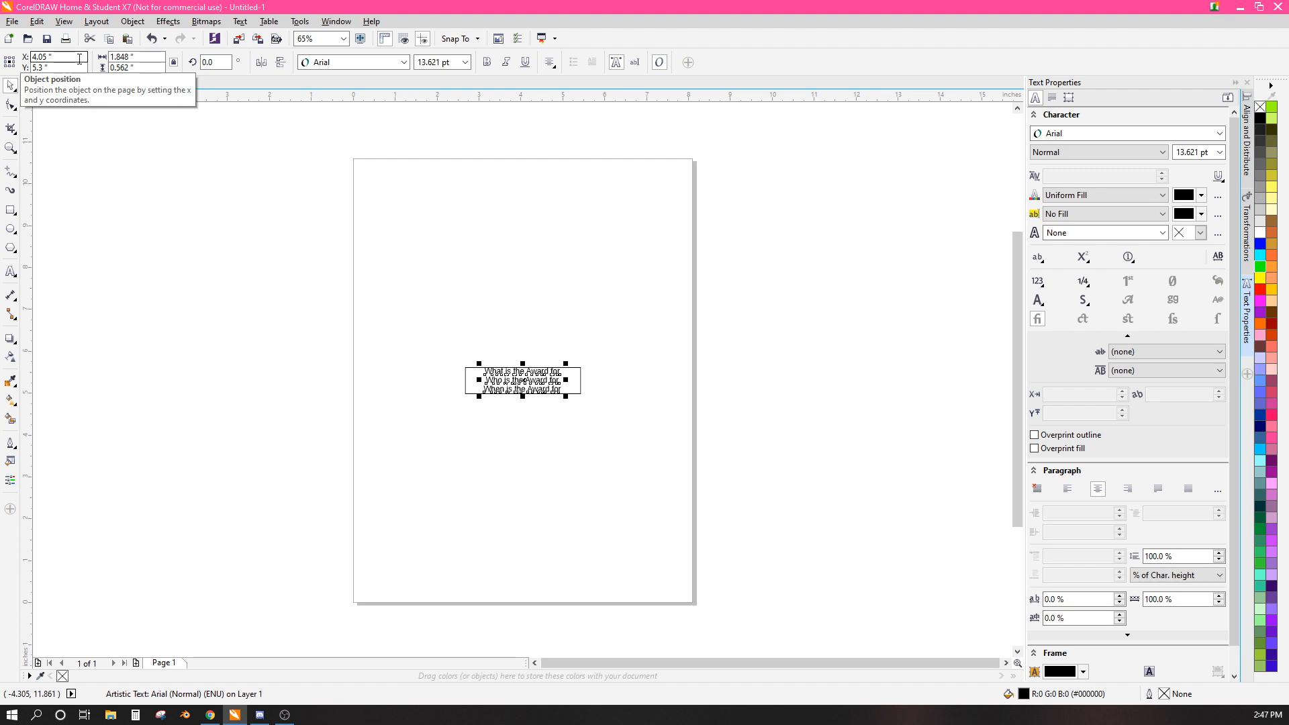
- Break the text block apart into separate lines and set the first line's font to Copperplate Gothic Bold
scroll(562, 388, up, 4)
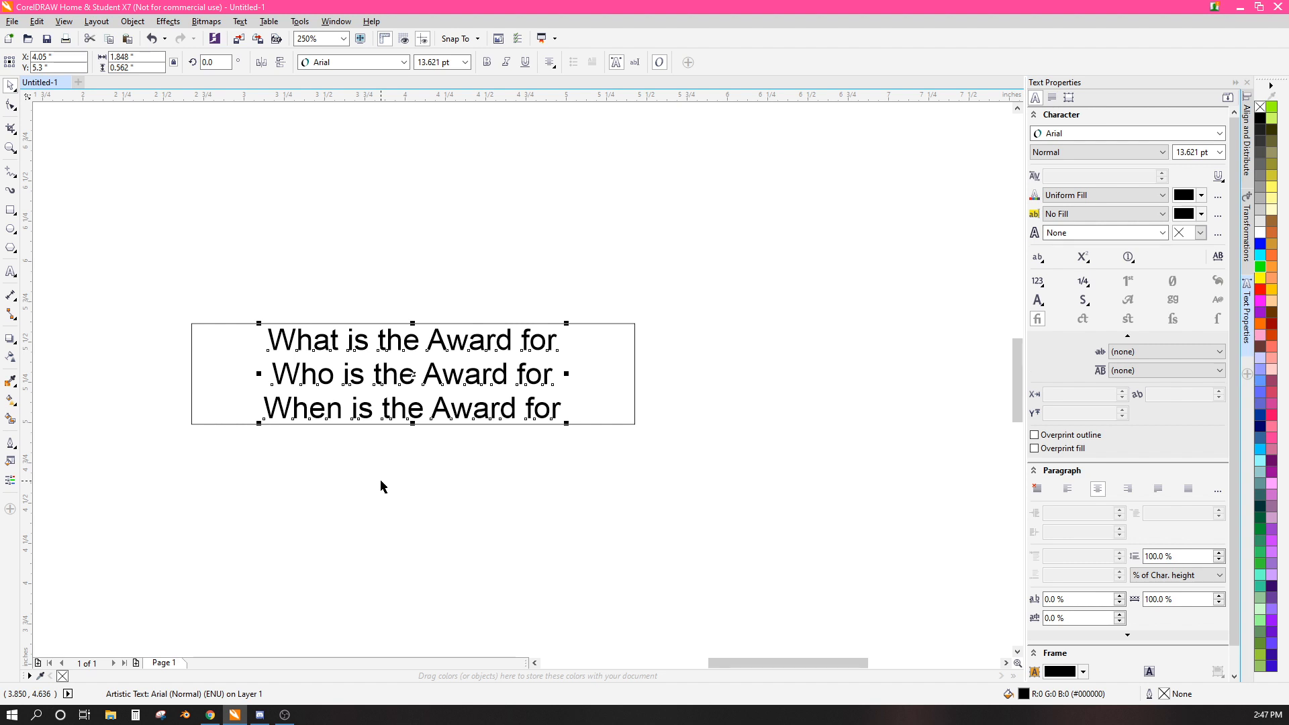
key(ctrl+k)
click(319, 63)
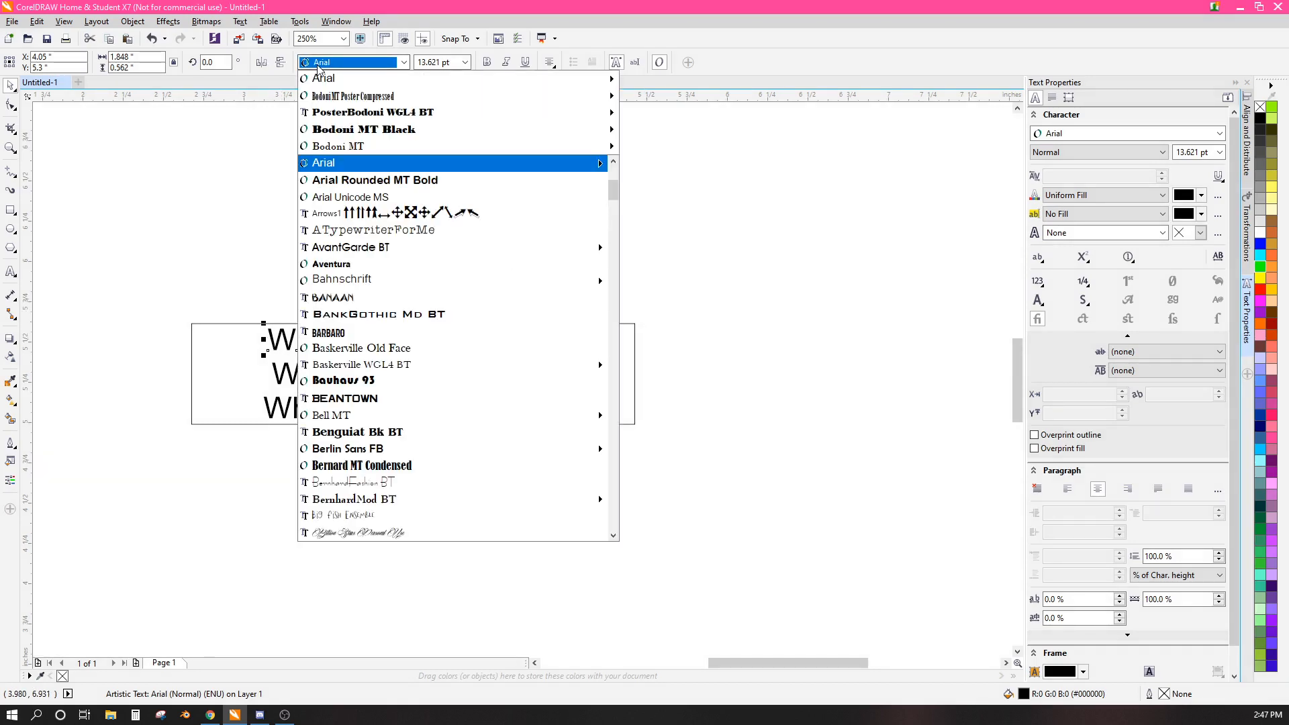
text(Copperplate Gothic Bo)
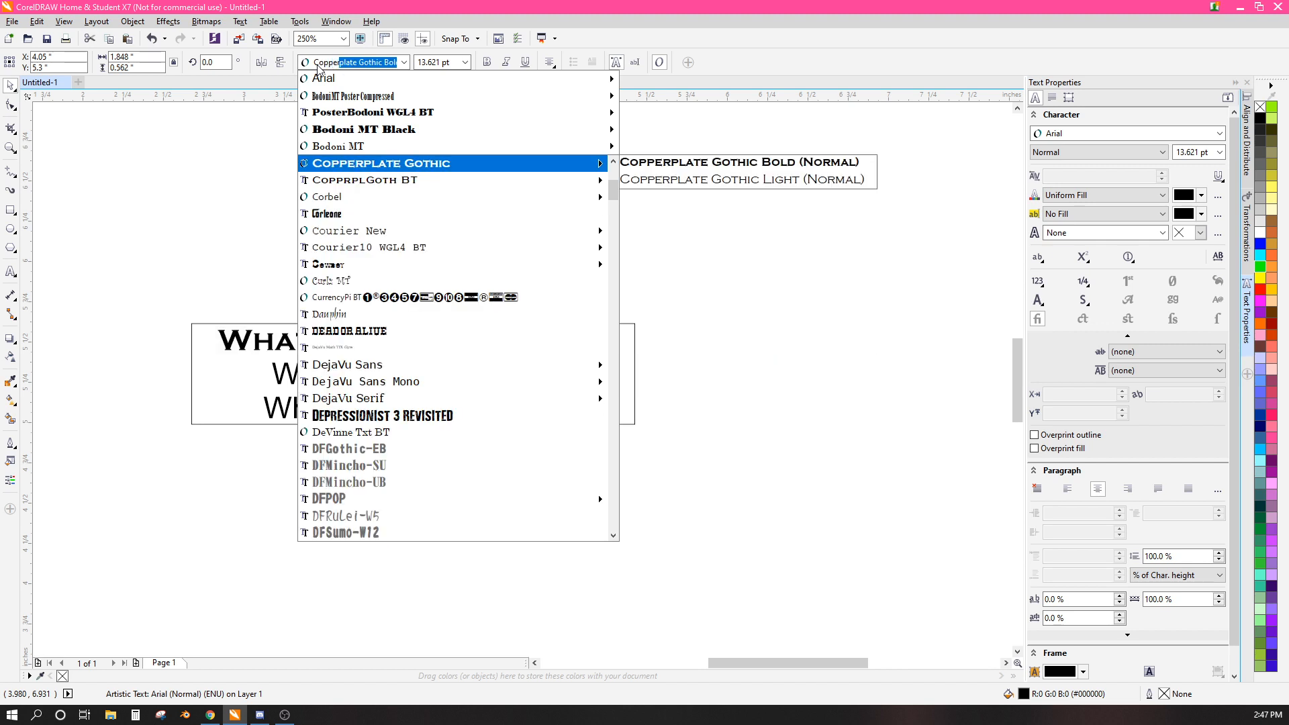
key(Return)
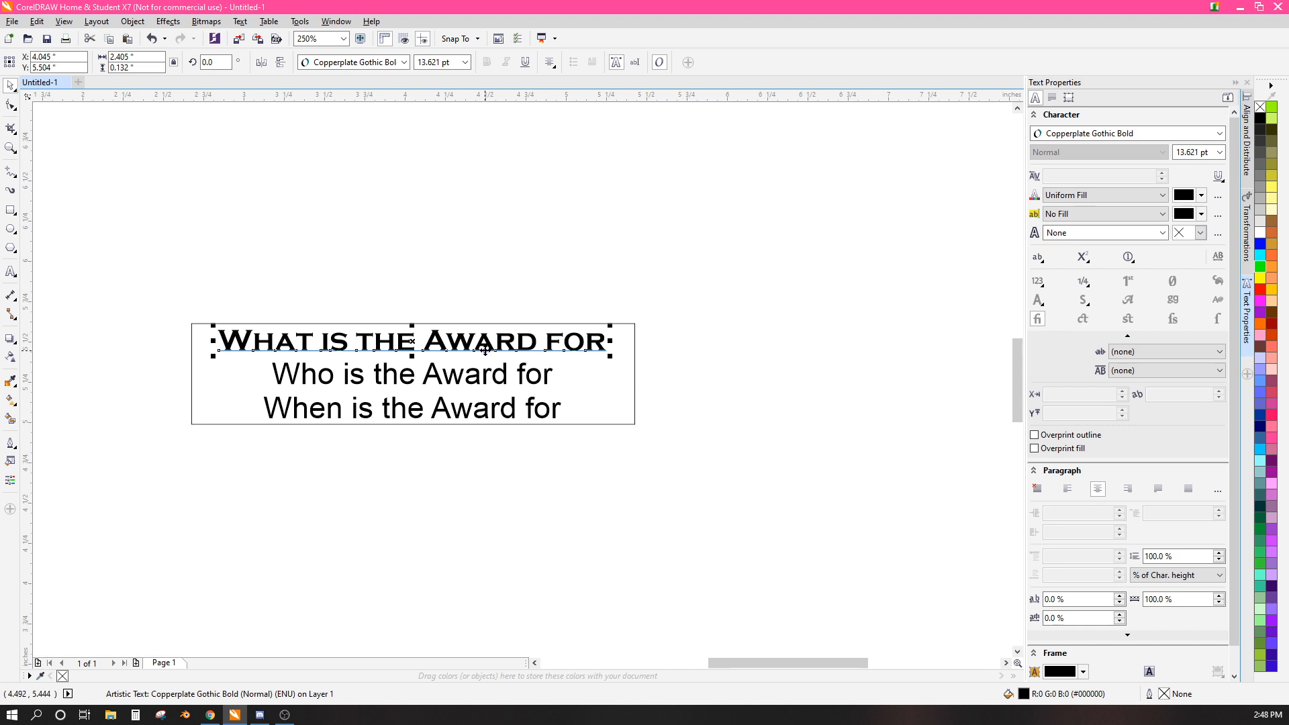
- Change the second line, "Who is the Award for", to the Calisto MT font in bold
click(505, 377)
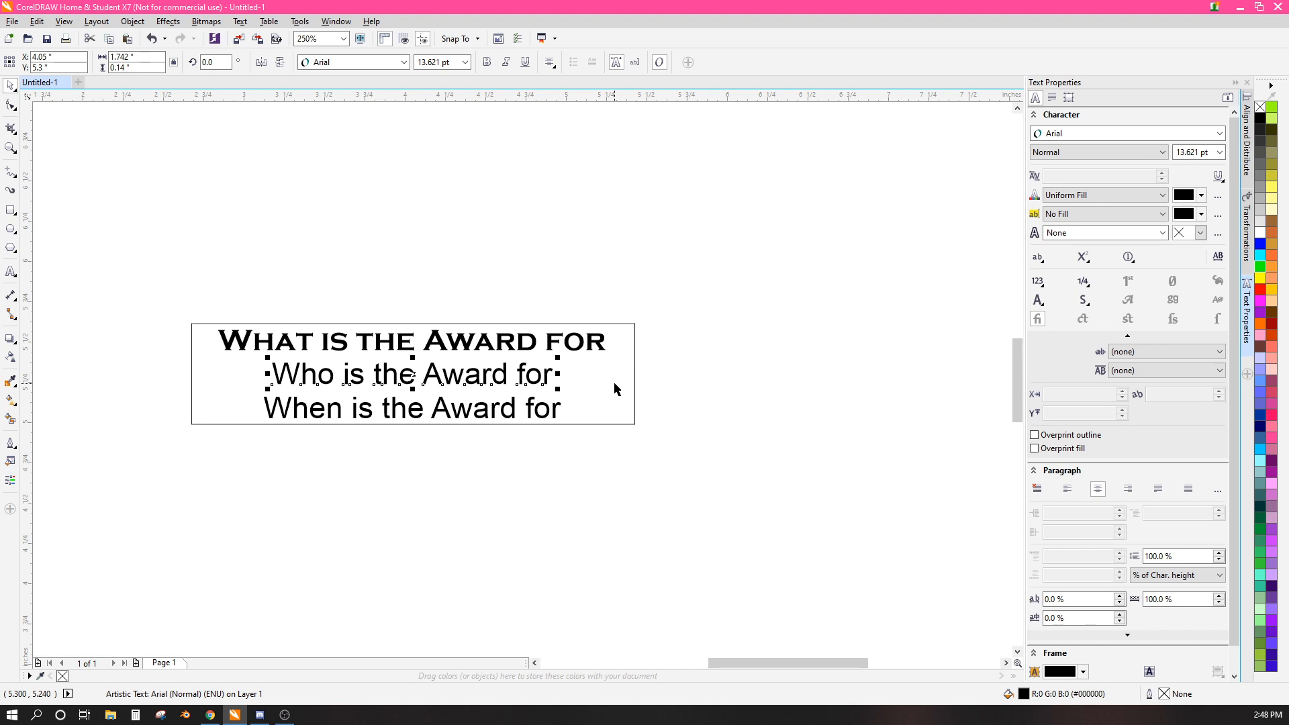
click(341, 62)
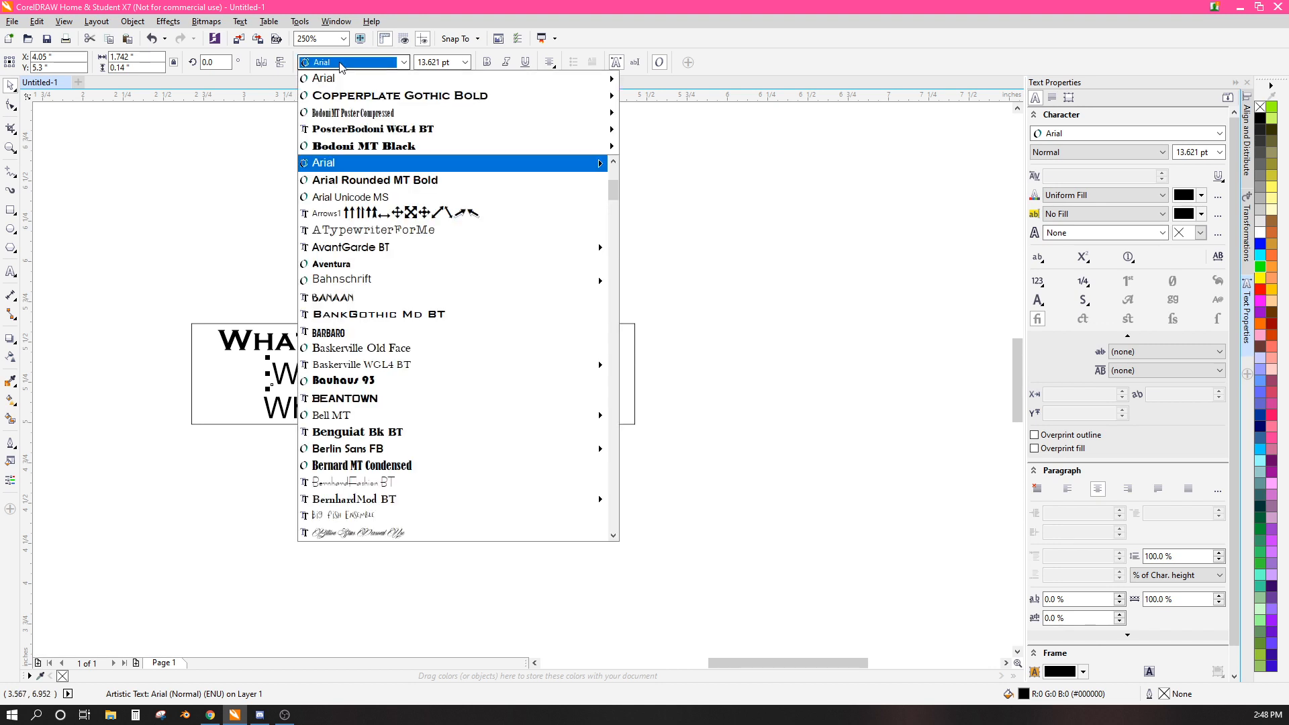
text(Calisto MT)
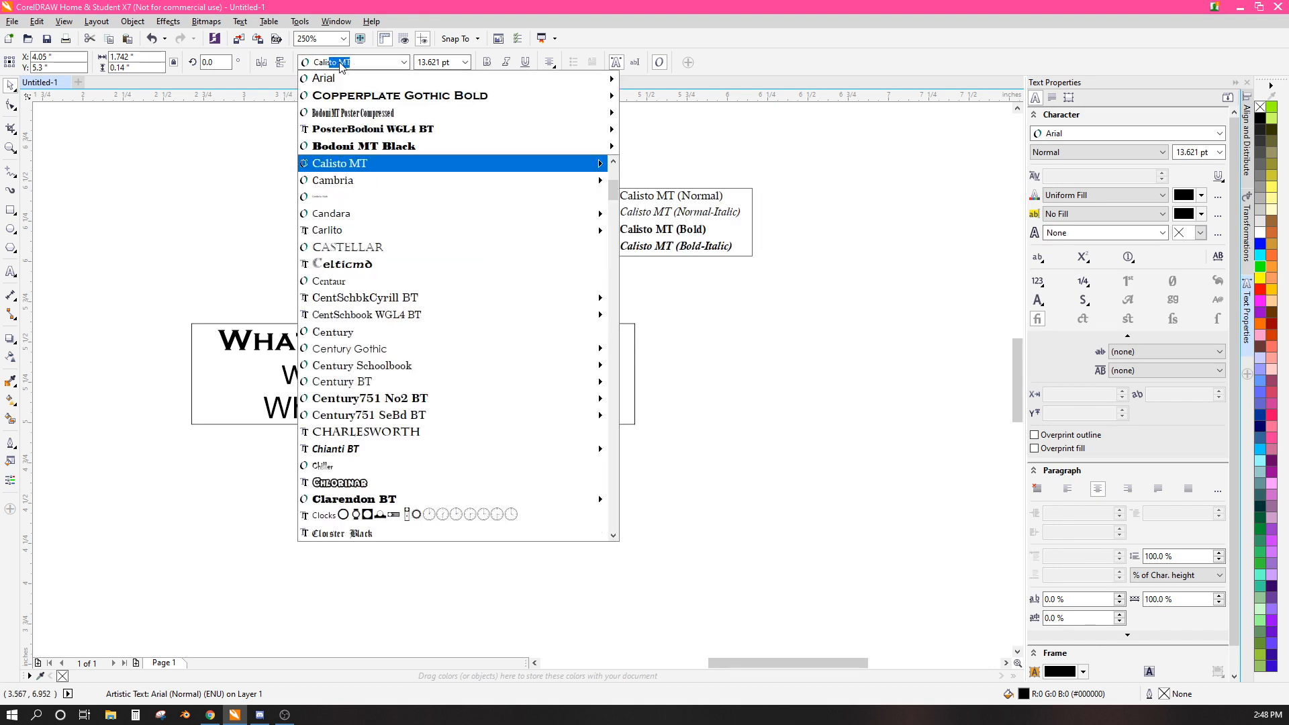
key(Return)
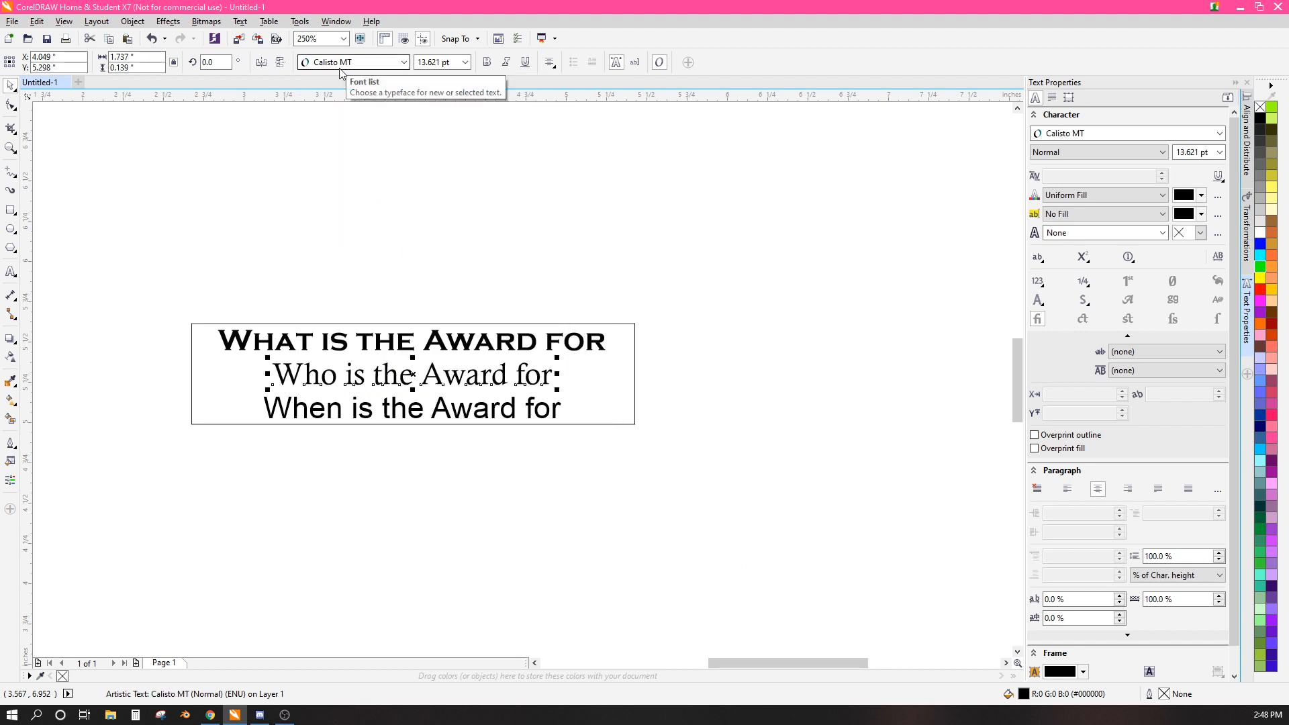
click(486, 63)
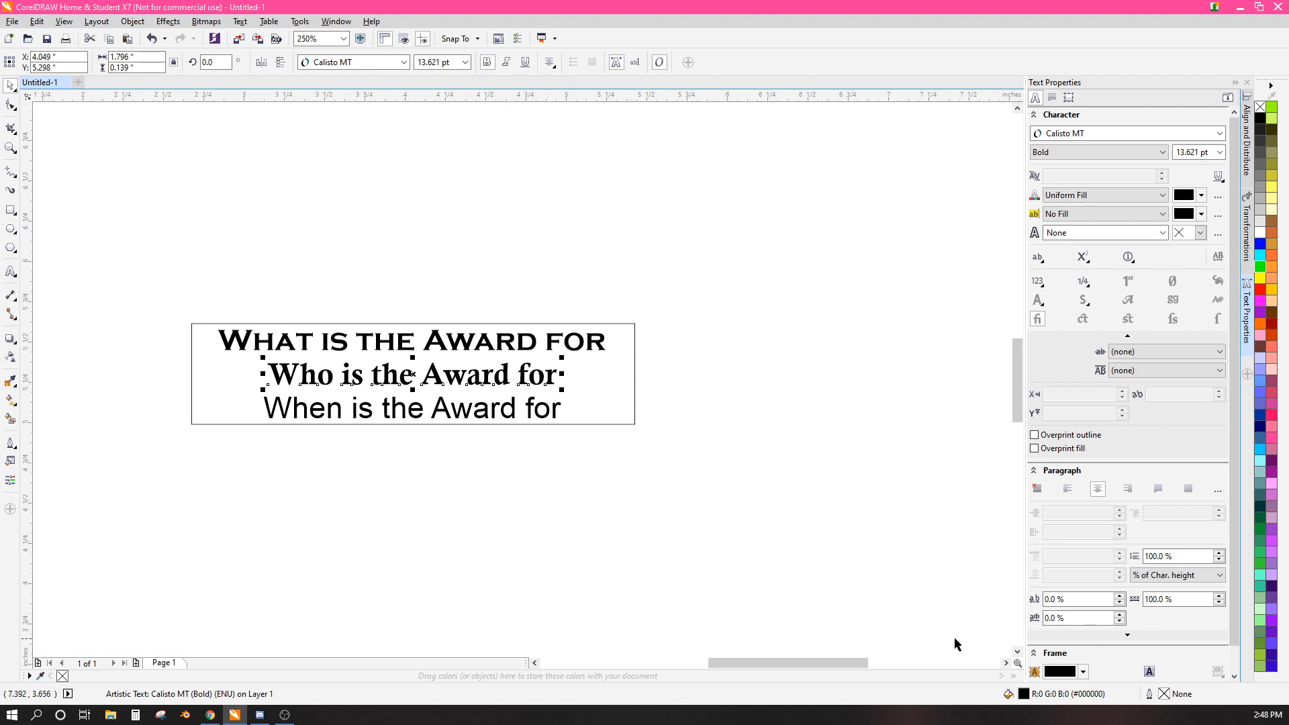
- Set the second line's character spacing to 15% and its word spacing to 150%
click(1074, 599)
click(1246, 312)
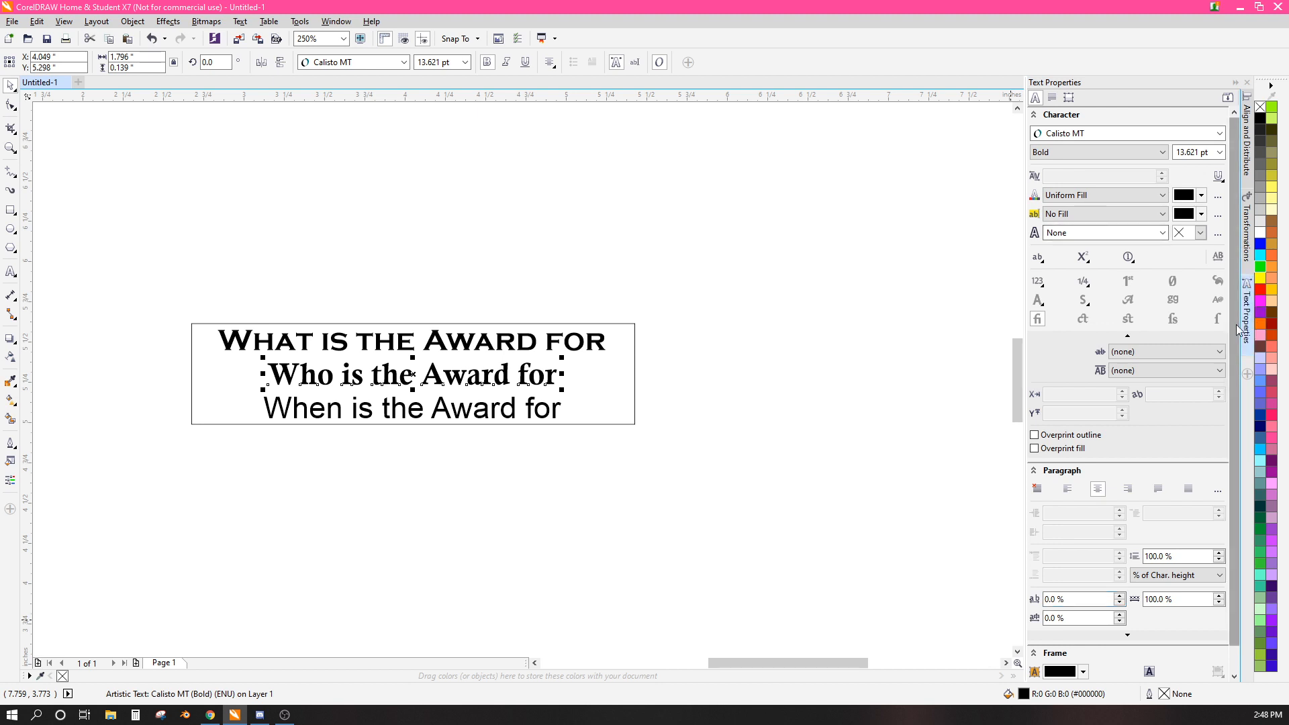
click(1080, 599)
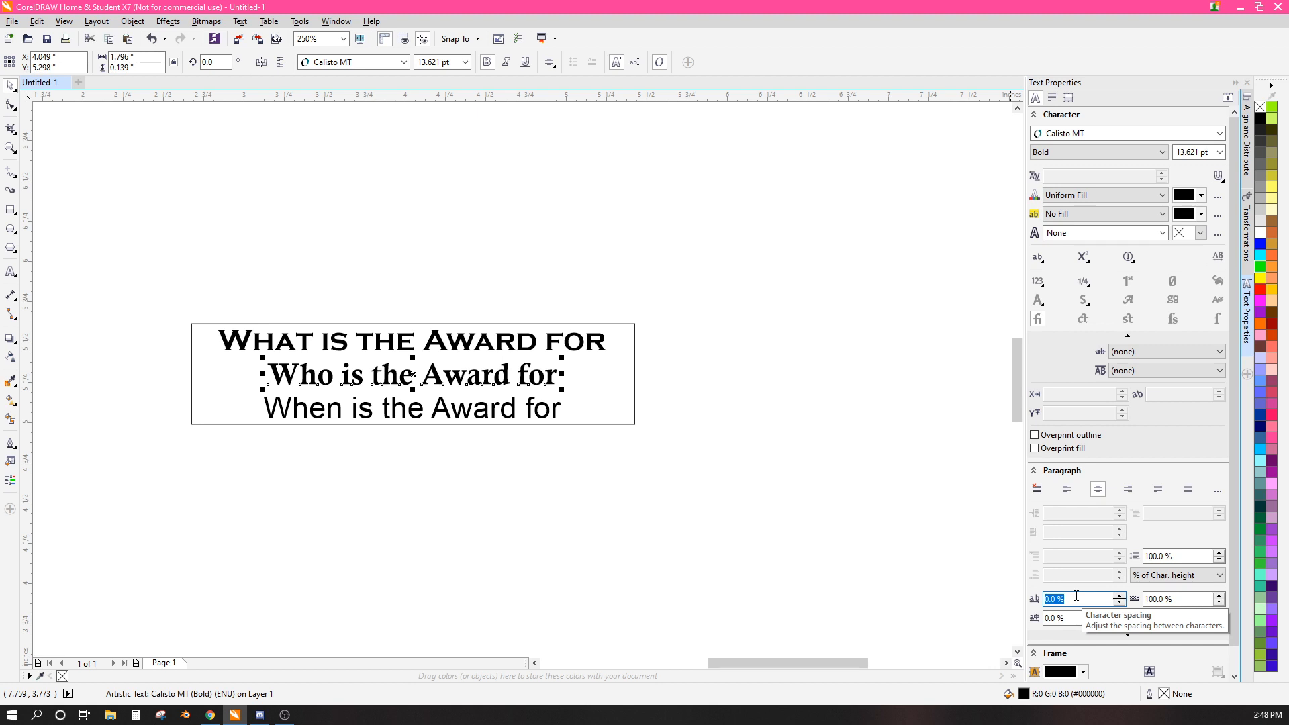
text(15)
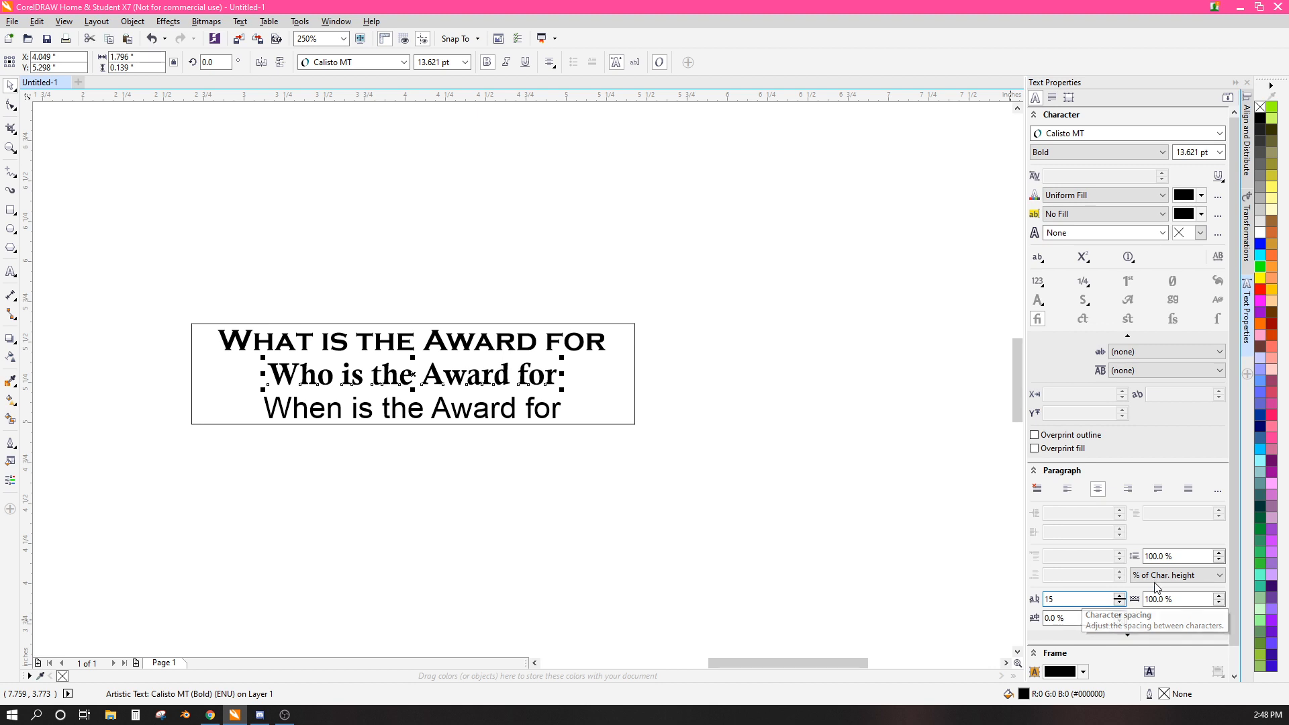
click(1192, 600)
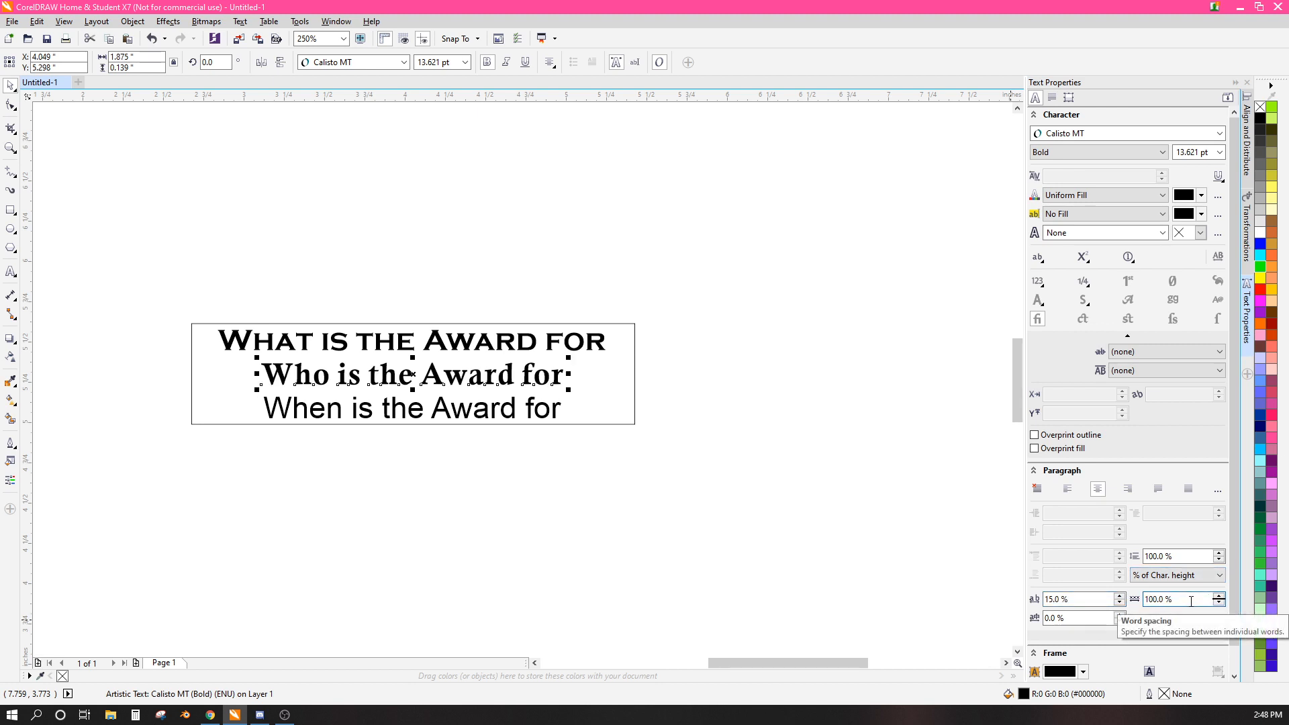
drag(1192, 601, 1125, 606)
text(150)
key(Return)
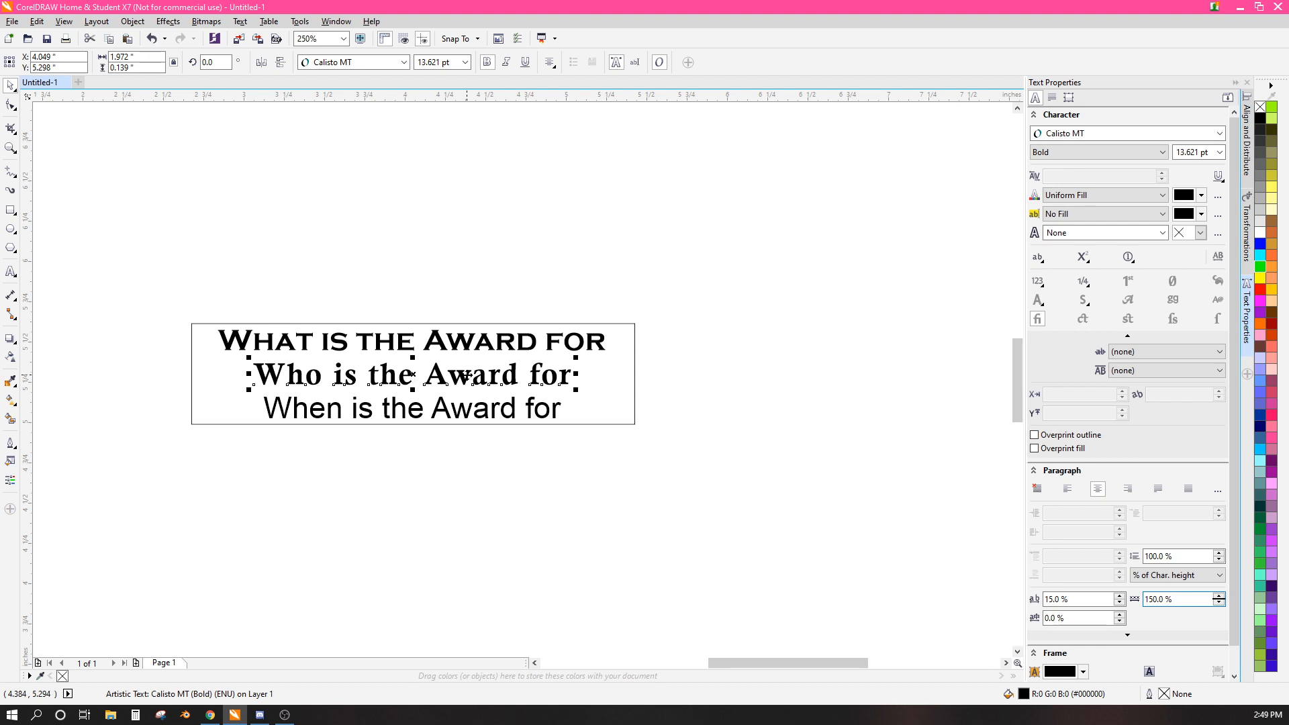
- Change the third line, "When is the Award for", to the Monotype Corsiva font
click(450, 411)
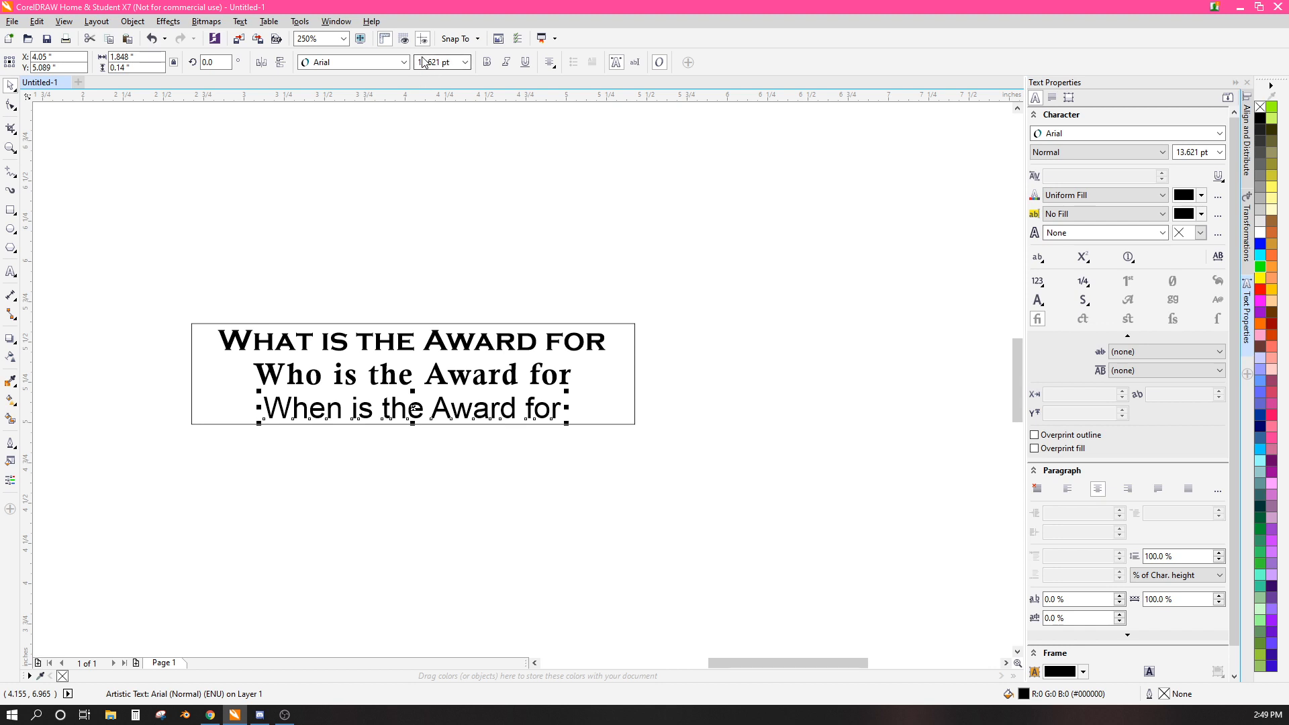
click(398, 62)
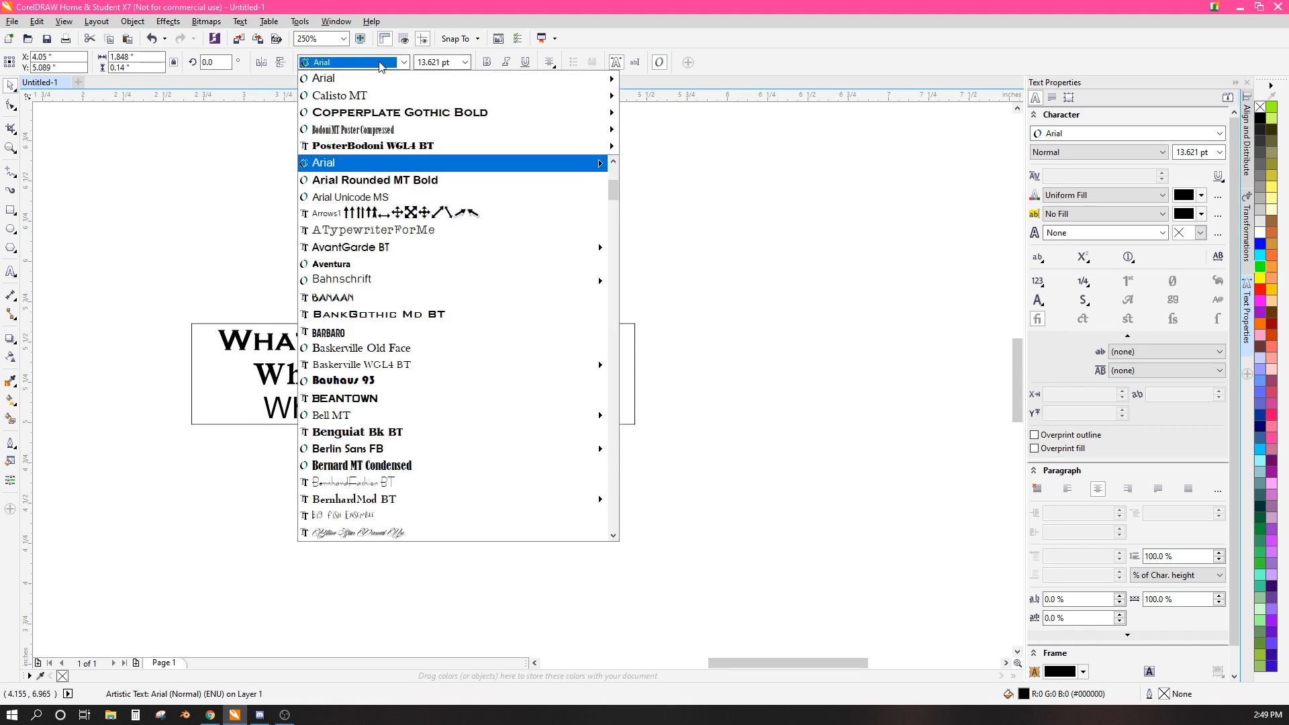
text(Monotype Corsiv)
key(Return)
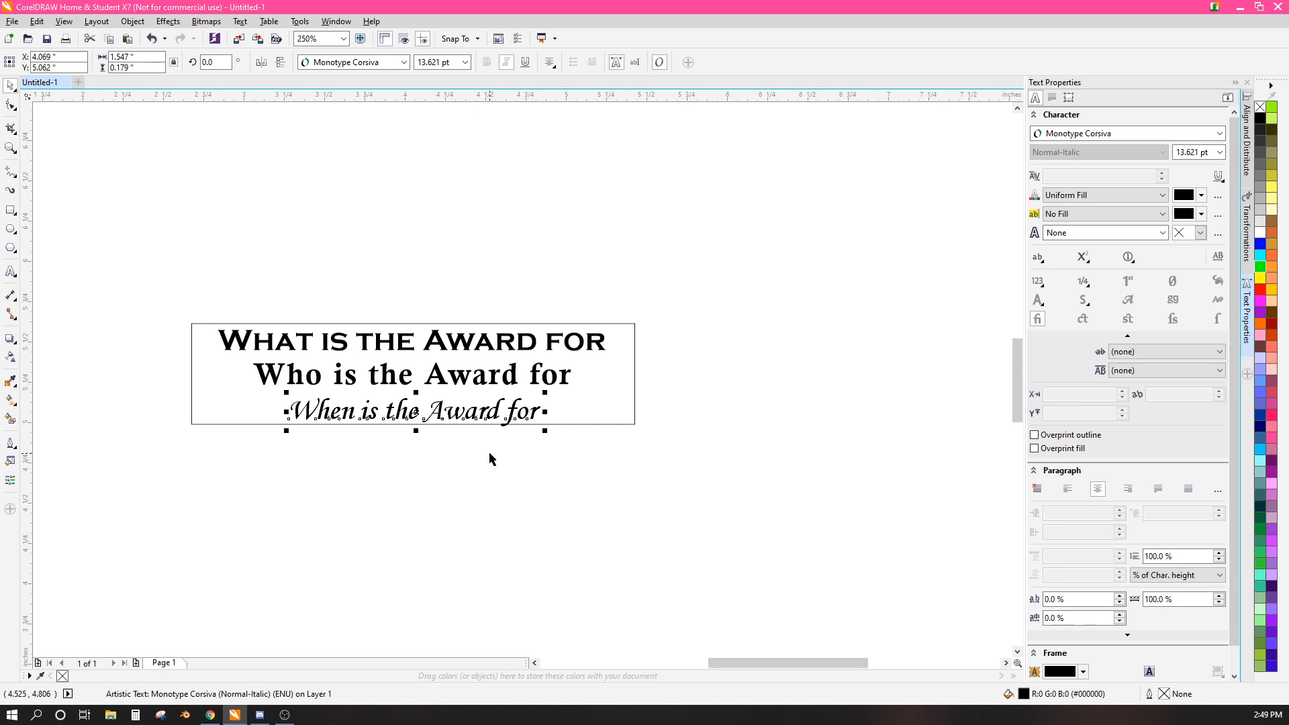
click(570, 481)
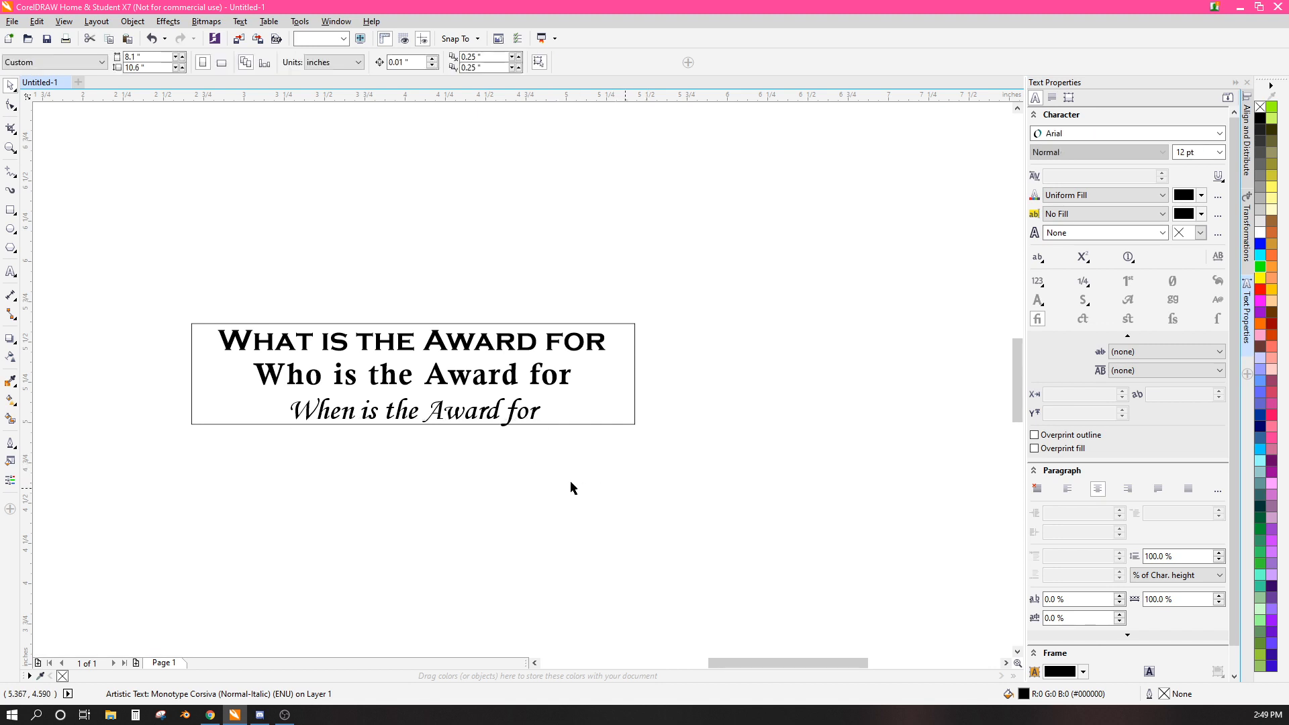
scroll(502, 416, up, 2)
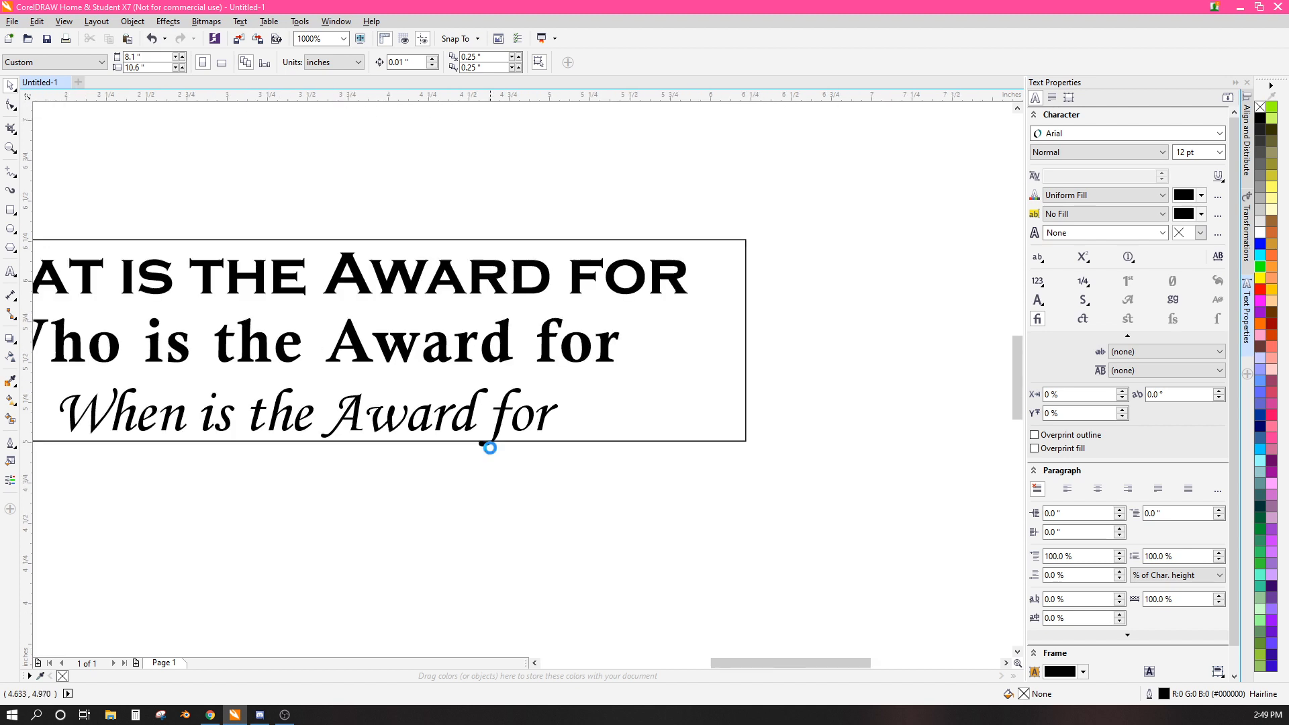
scroll(489, 447, down, 2)
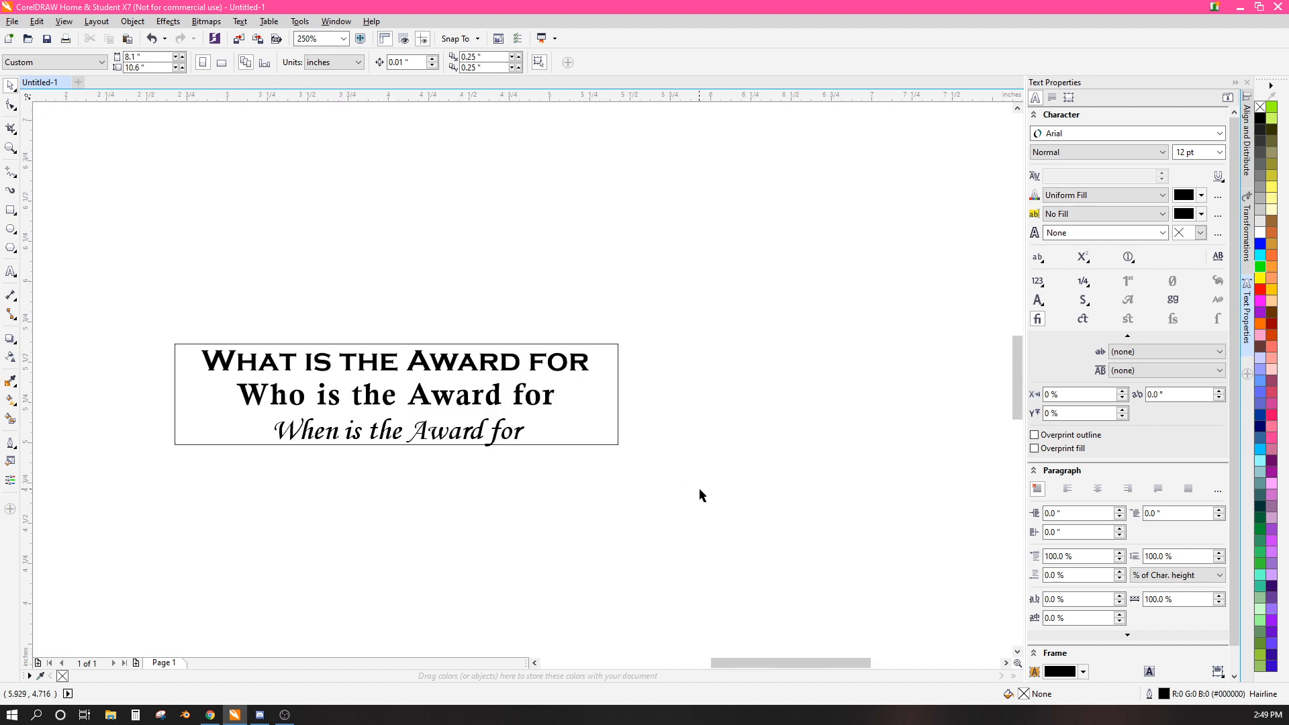
- Bring up the Align and Distribute options for the three text lines and view the list of available dockers
click(600, 420)
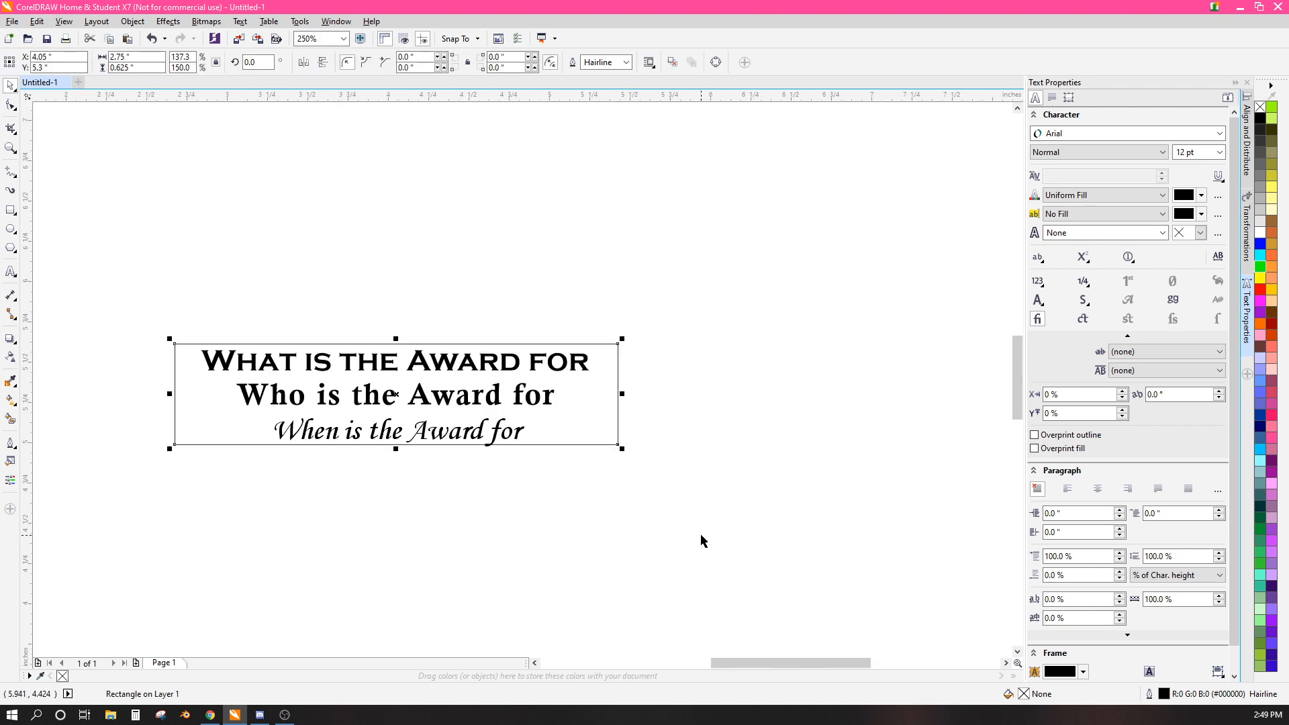
drag(743, 514, 186, 285)
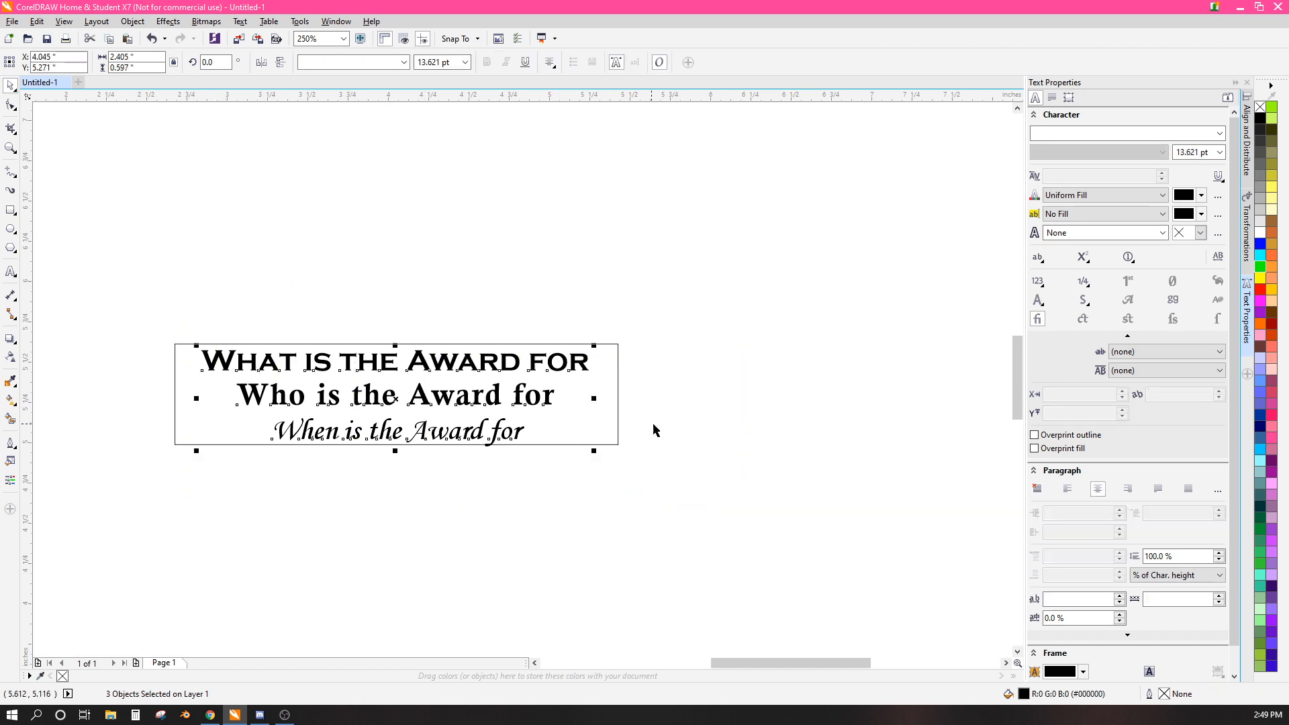
click(1247, 138)
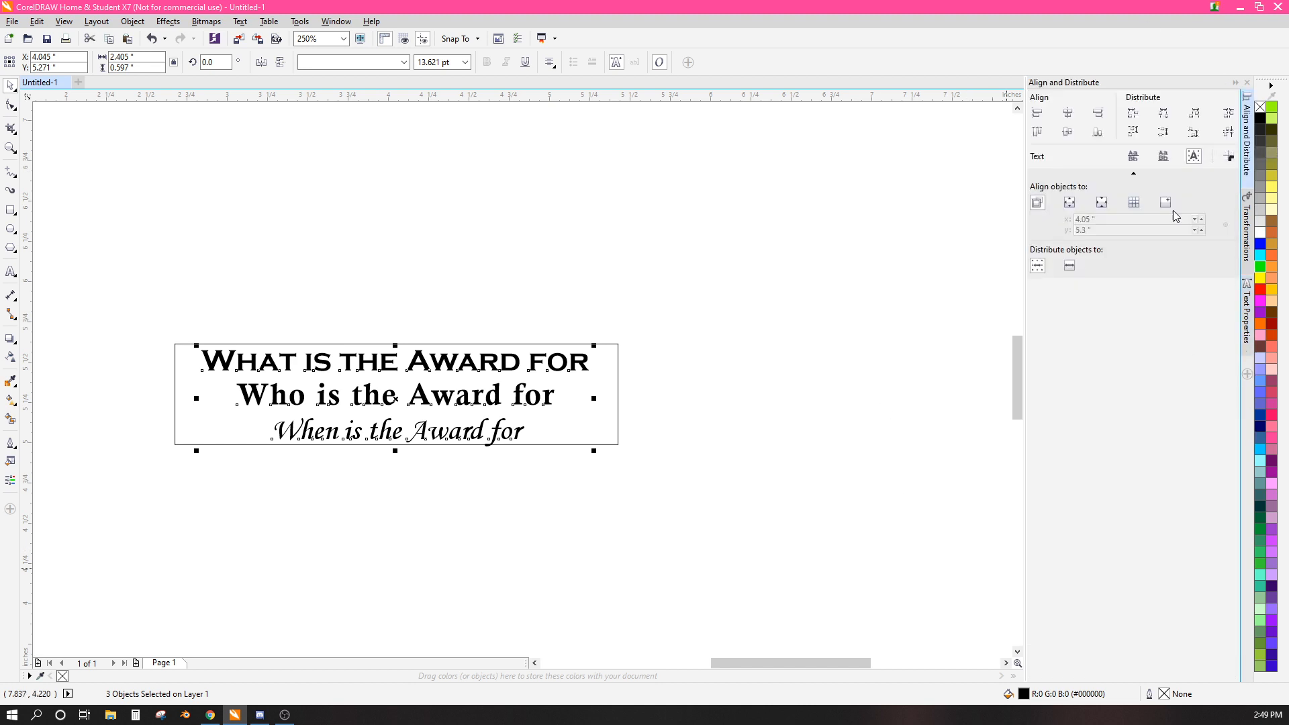
click(850, 402)
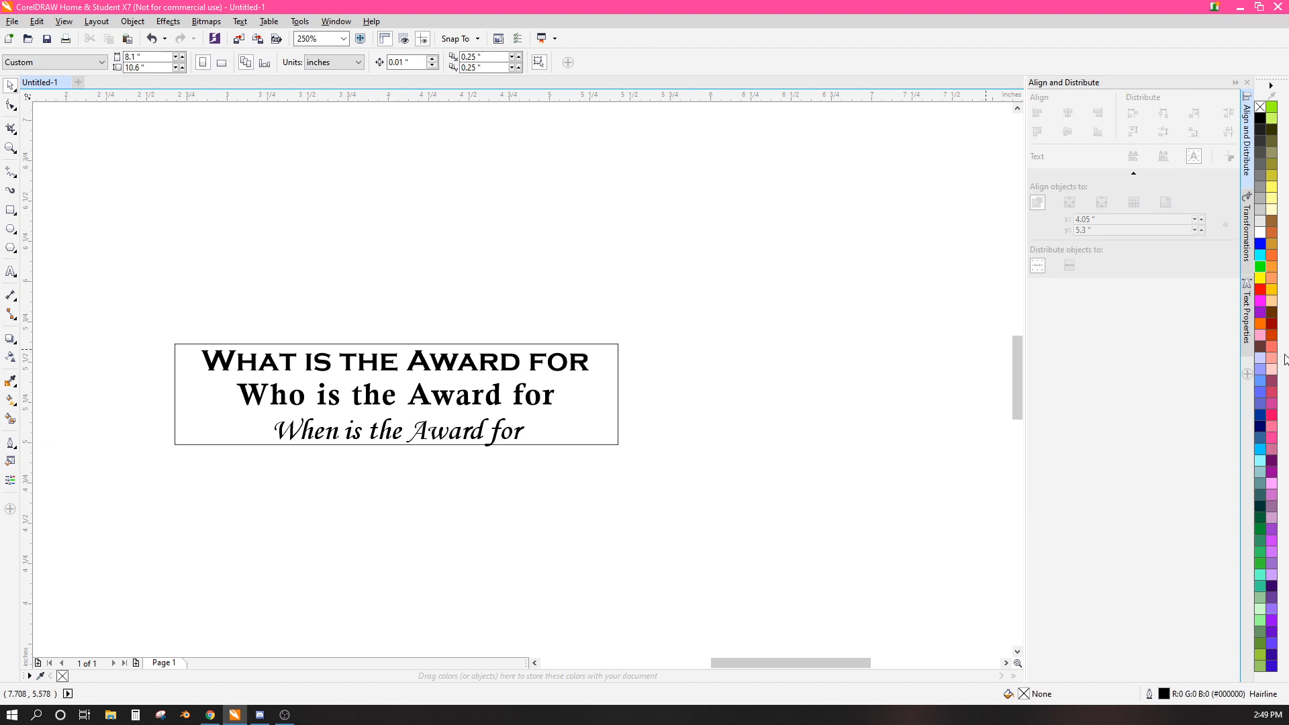
click(1246, 373)
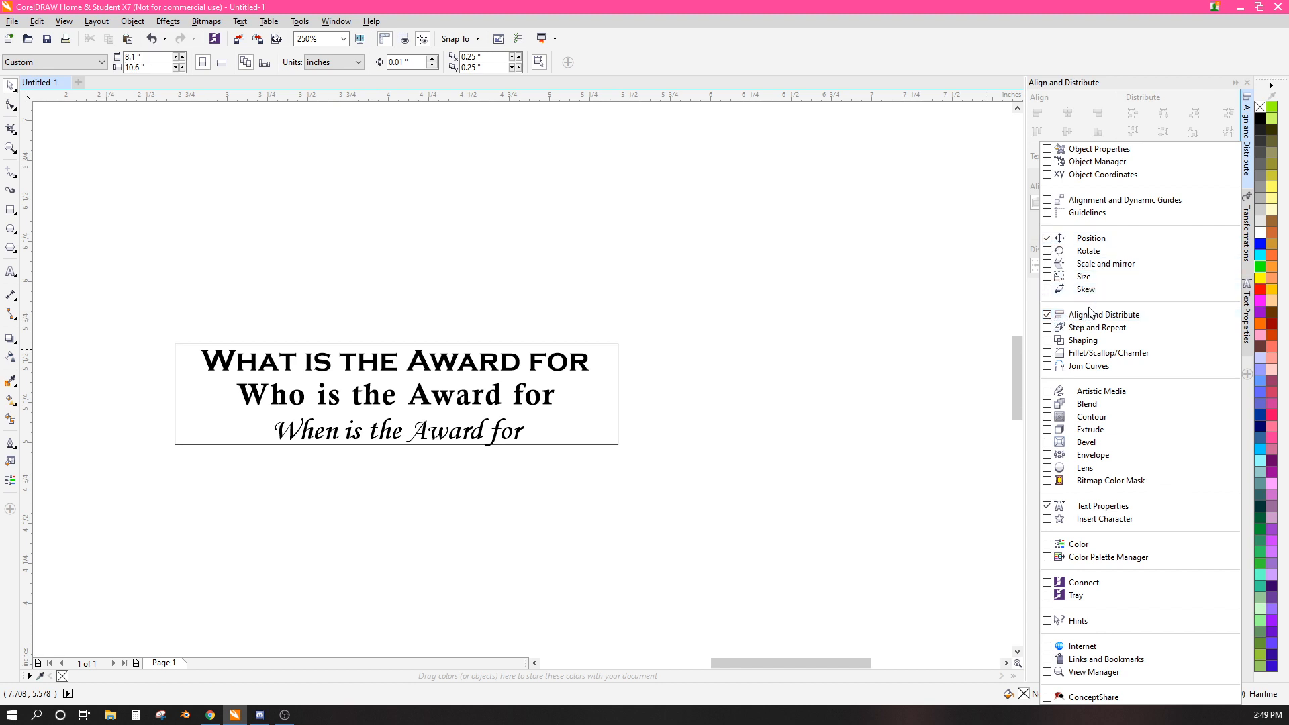
click(880, 320)
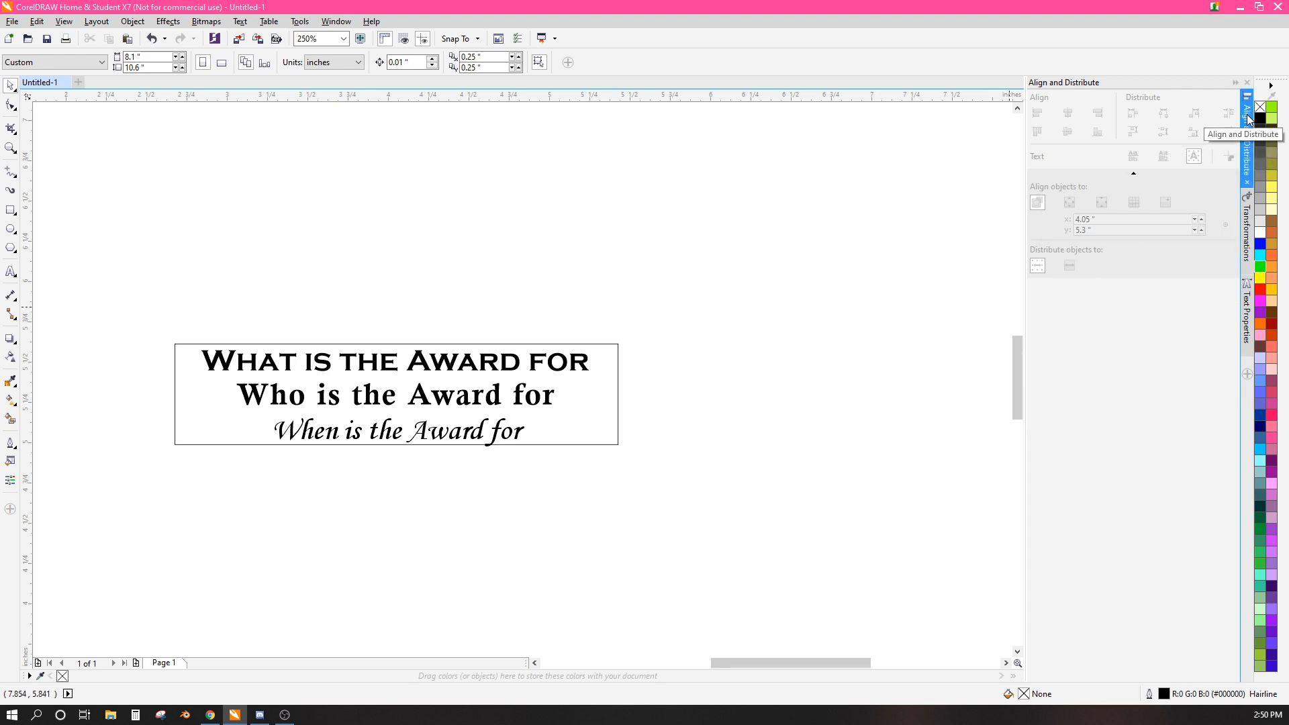
- Align the three text lines by their horizontal centers and distribute them with equal vertical spacing
drag(703, 535, 195, 260)
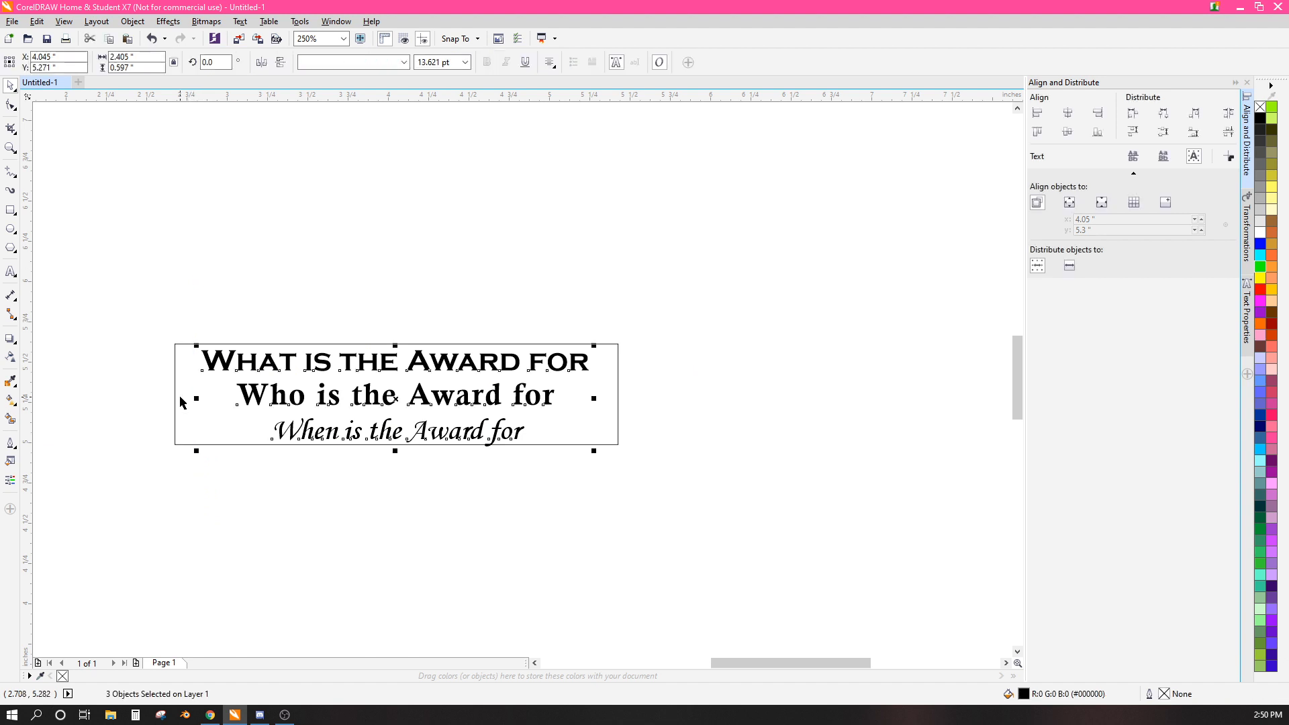
click(1068, 112)
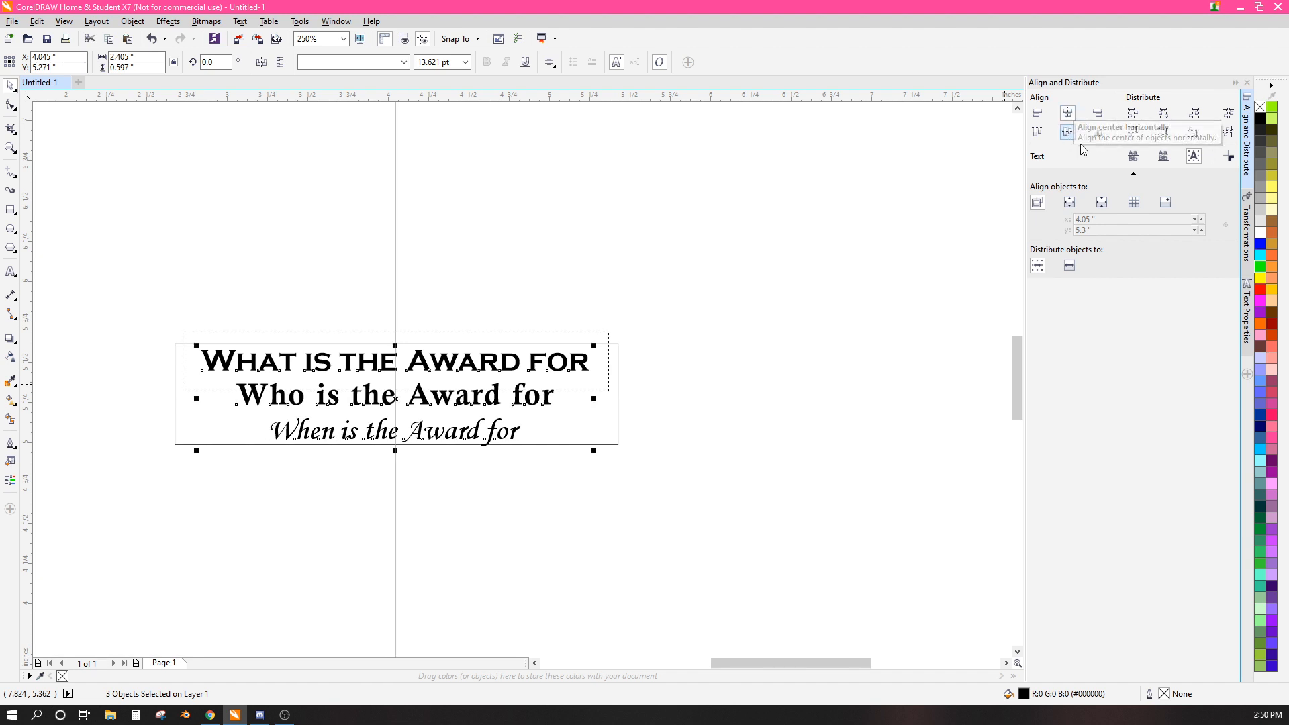
click(1229, 133)
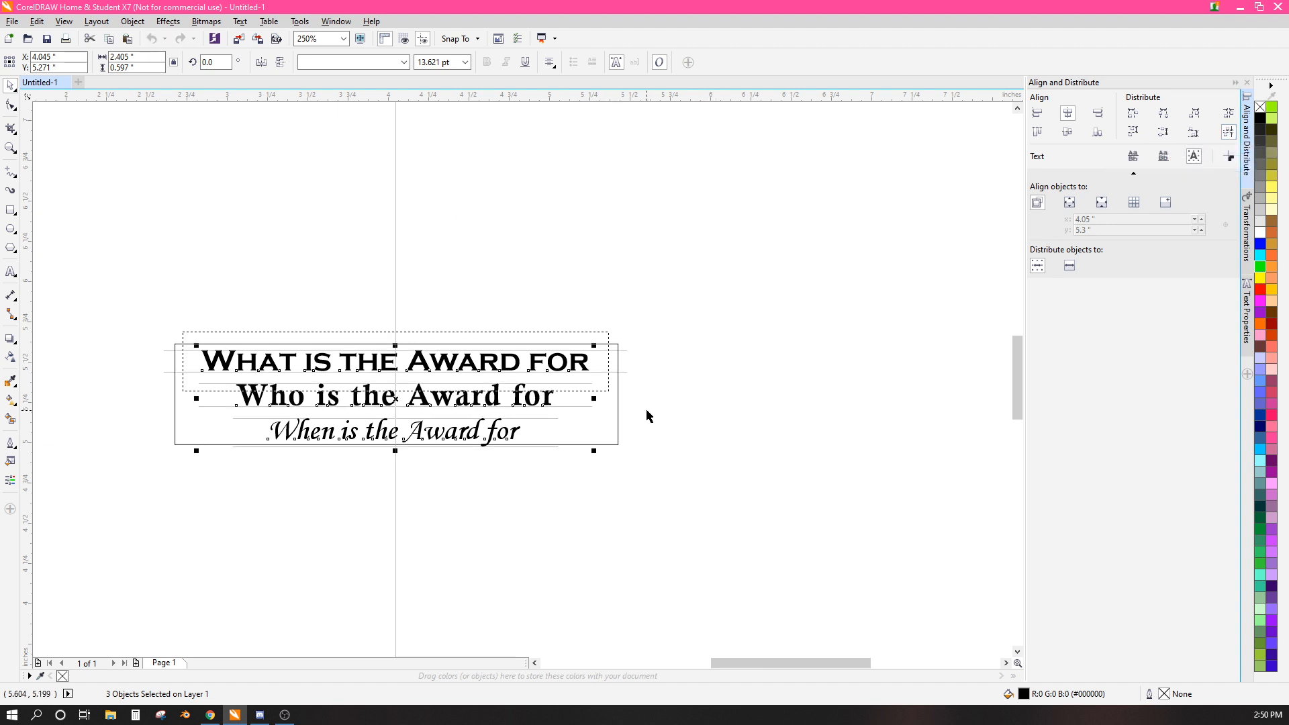
- Group the three text lines and center the group on the page, within the rectangle
key(ctrl+g)
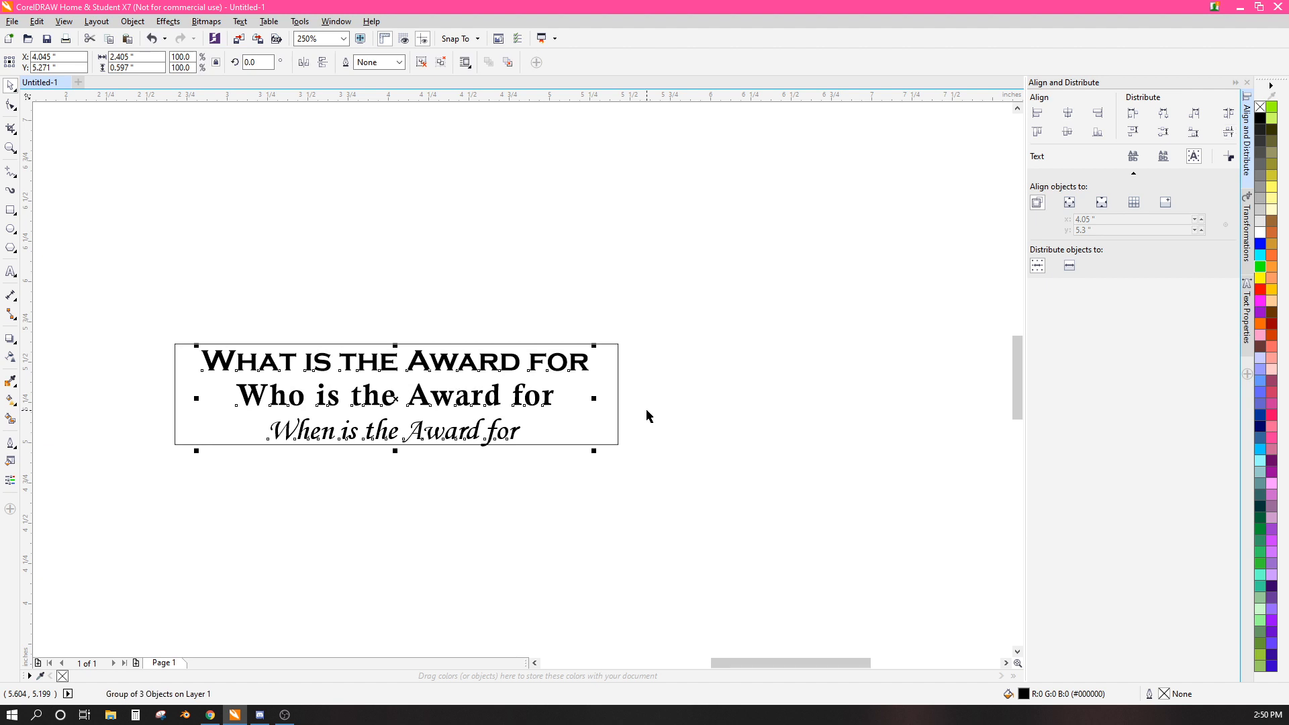
key(p)
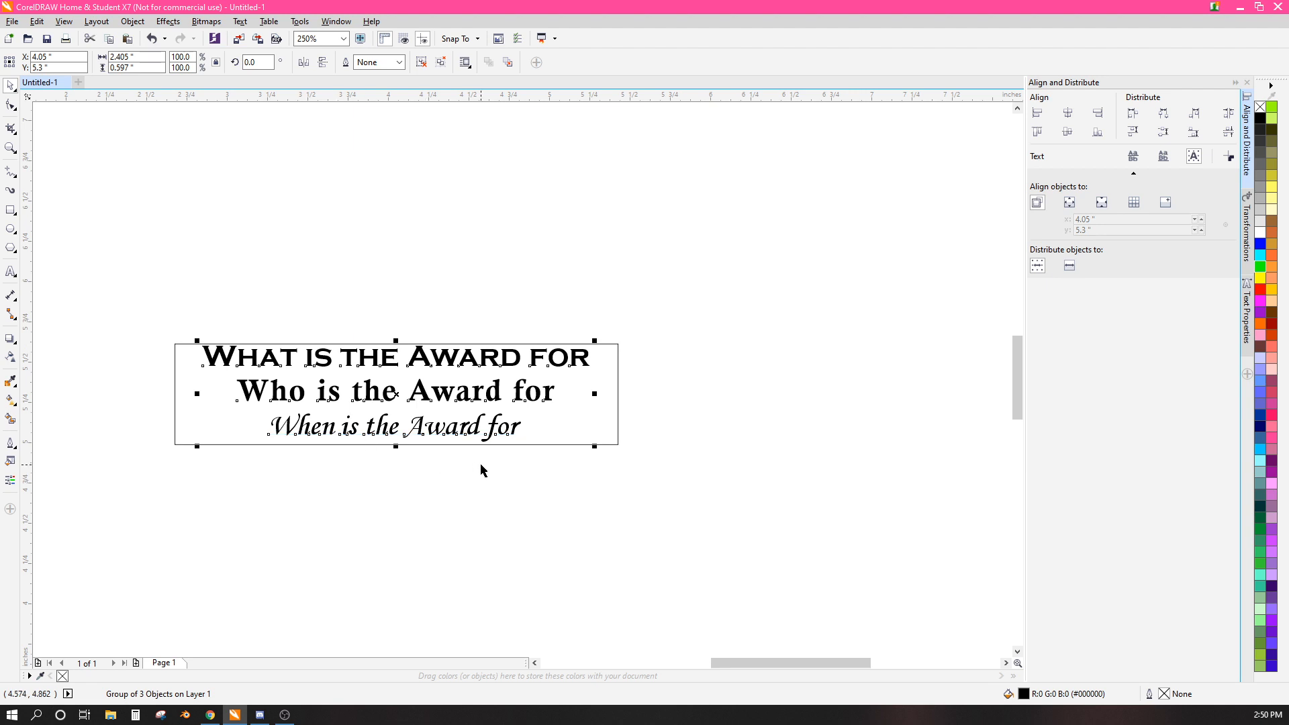
scroll(483, 445, up, 3)
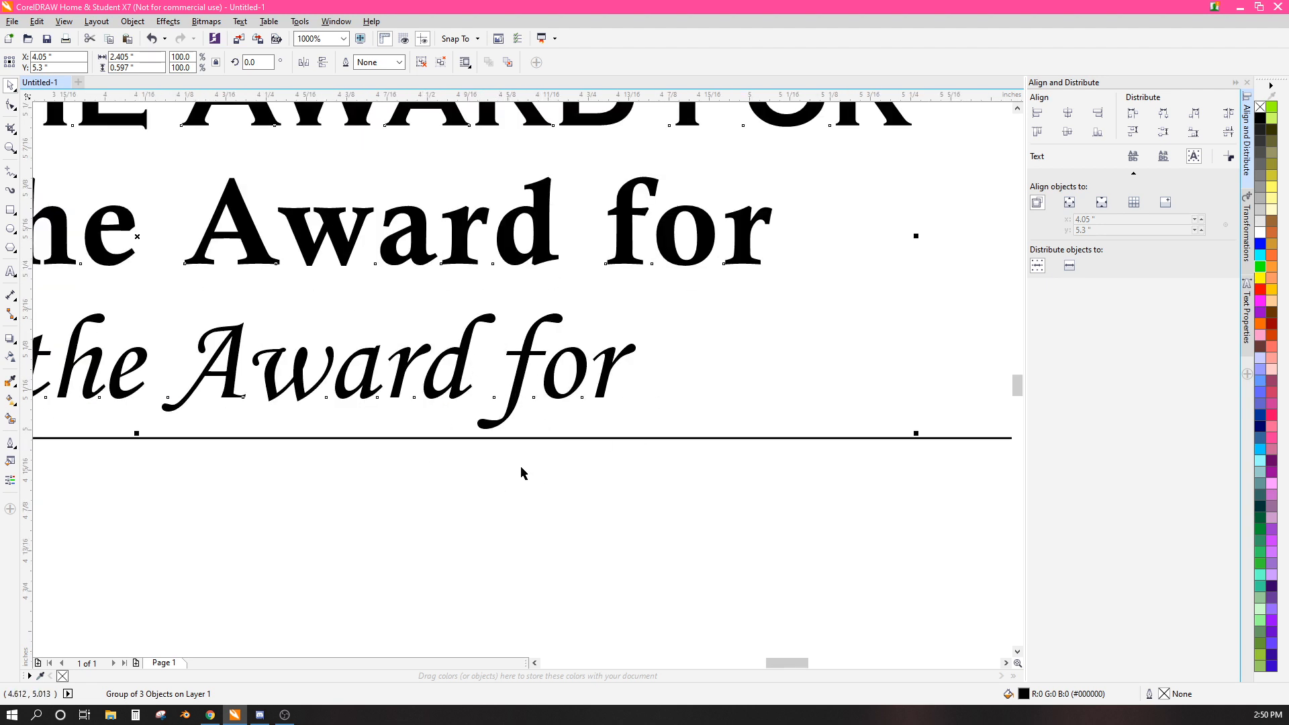
click(548, 549)
scroll(548, 549, down, 3)
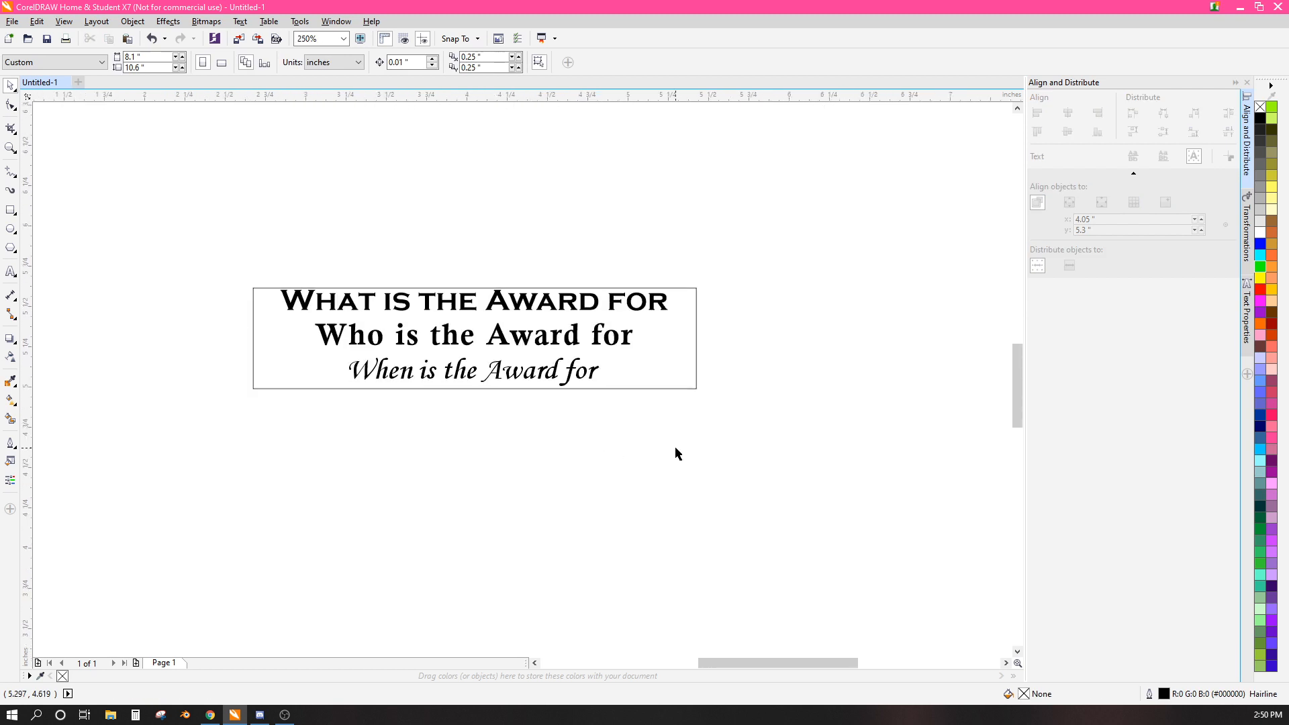
drag(734, 429, 249, 267)
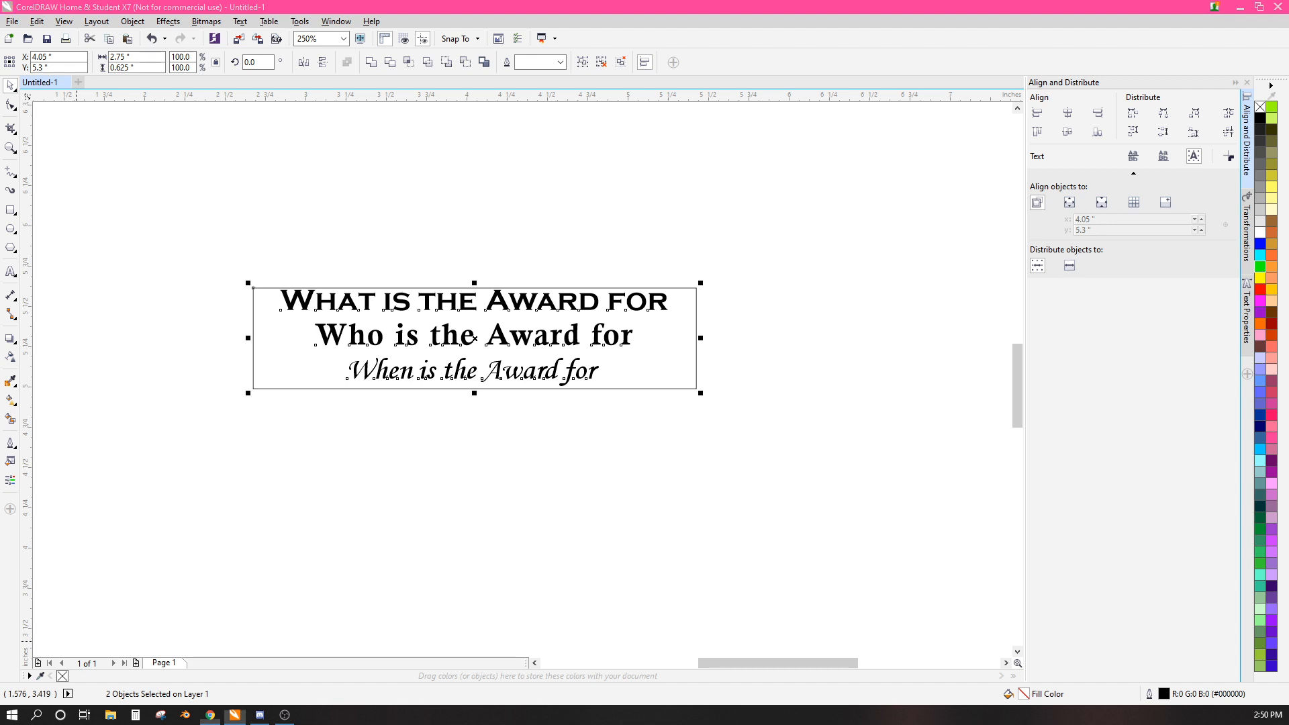
click(753, 478)
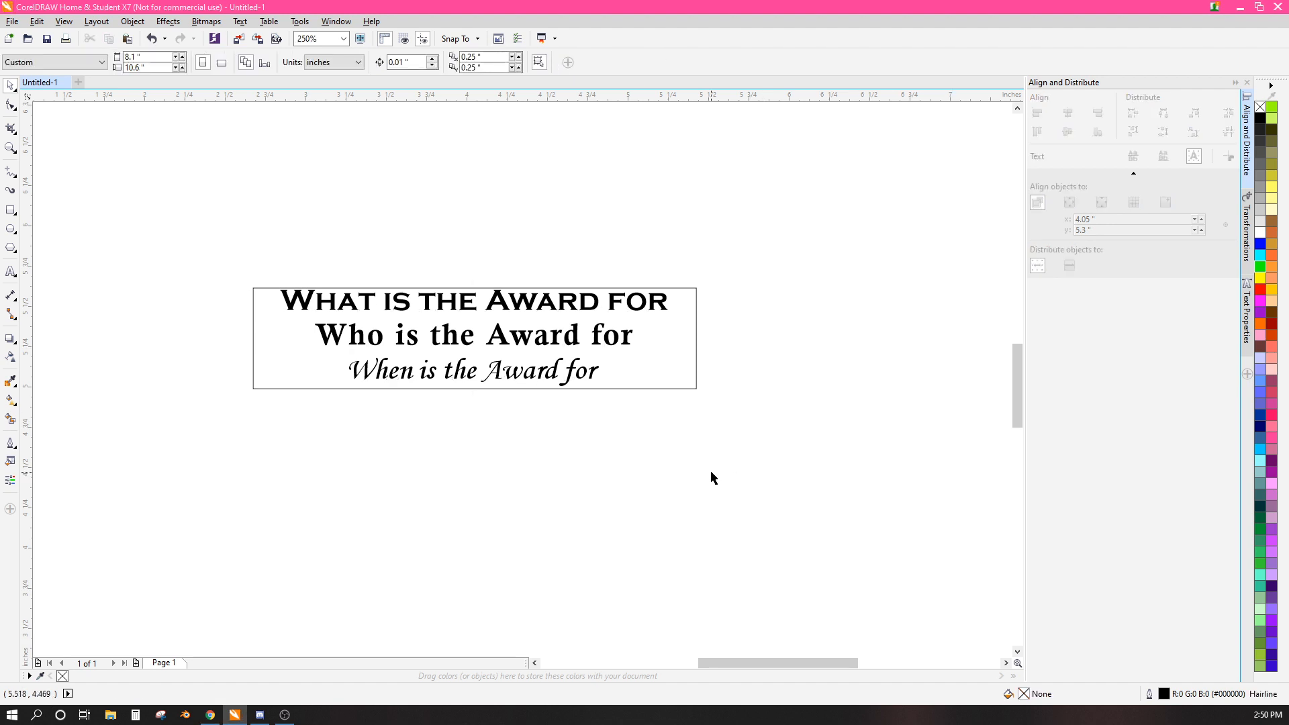
scroll(711, 474, down, 1)
drag(721, 476, 656, 355)
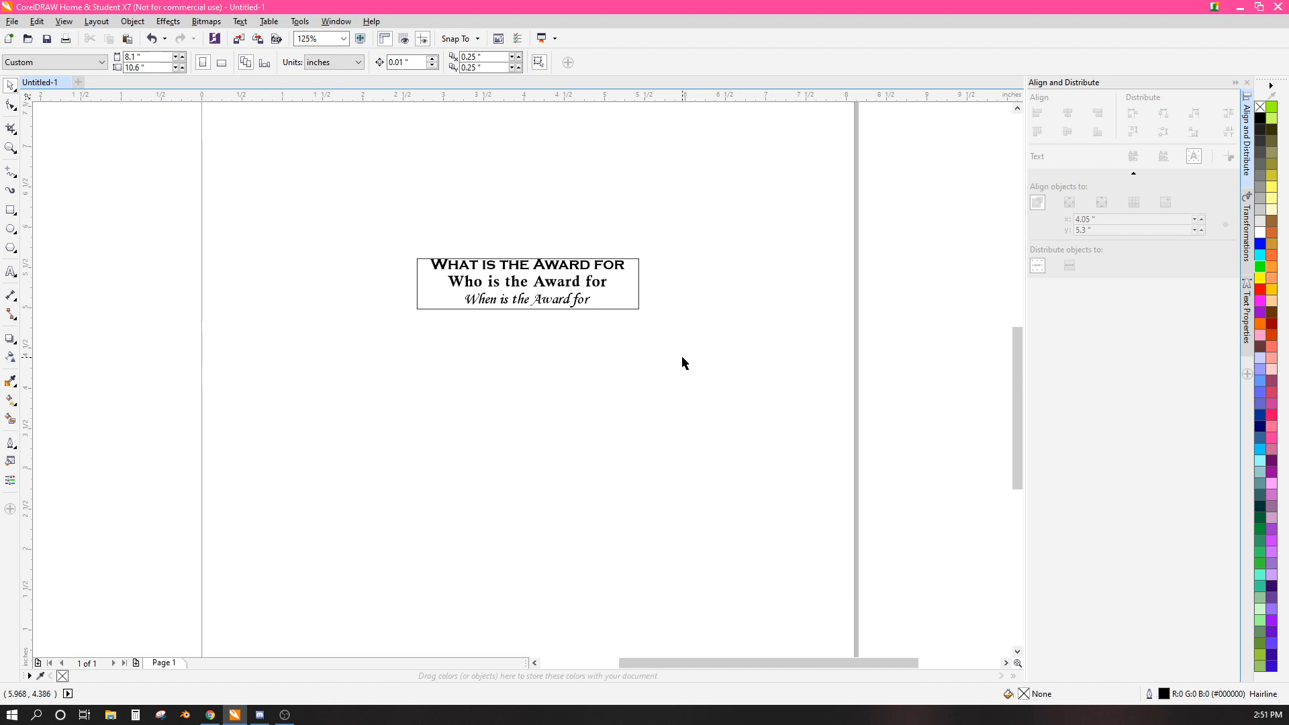
- Ungroup the text lines and group them together with the rectangle as one plate
drag(681, 355, 313, 182)
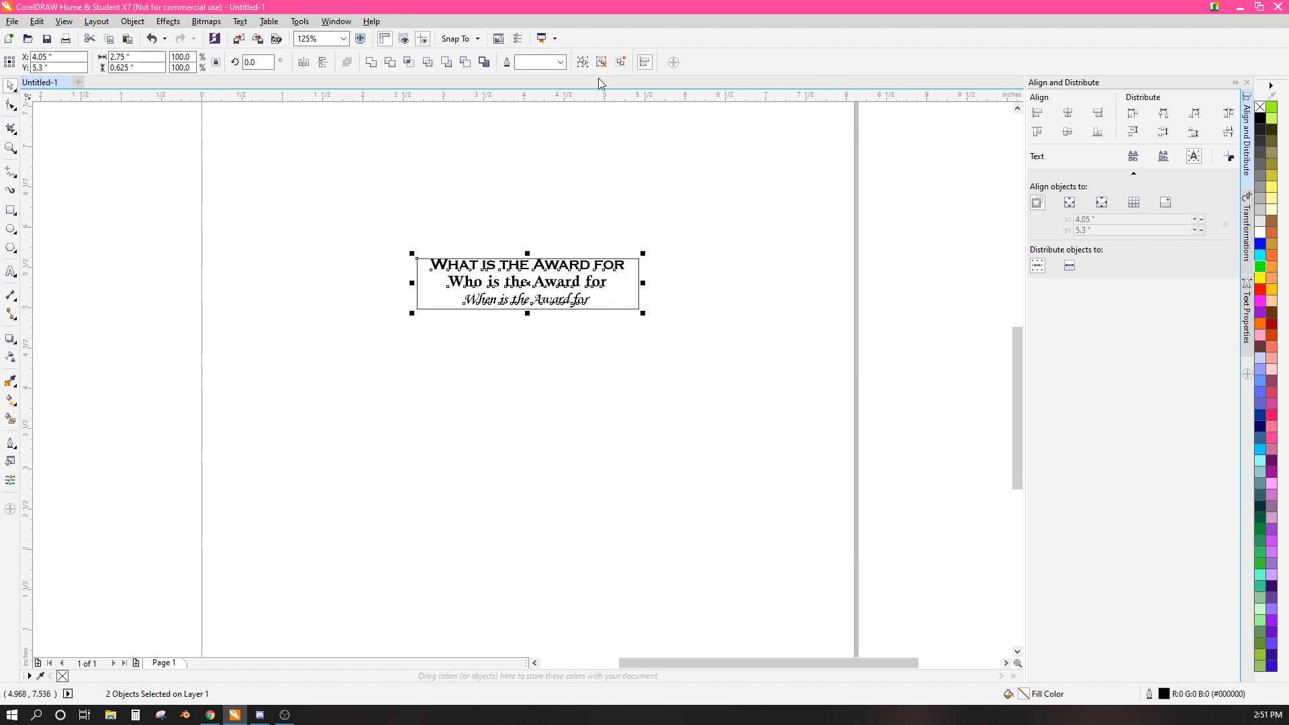
click(619, 308)
click(591, 290)
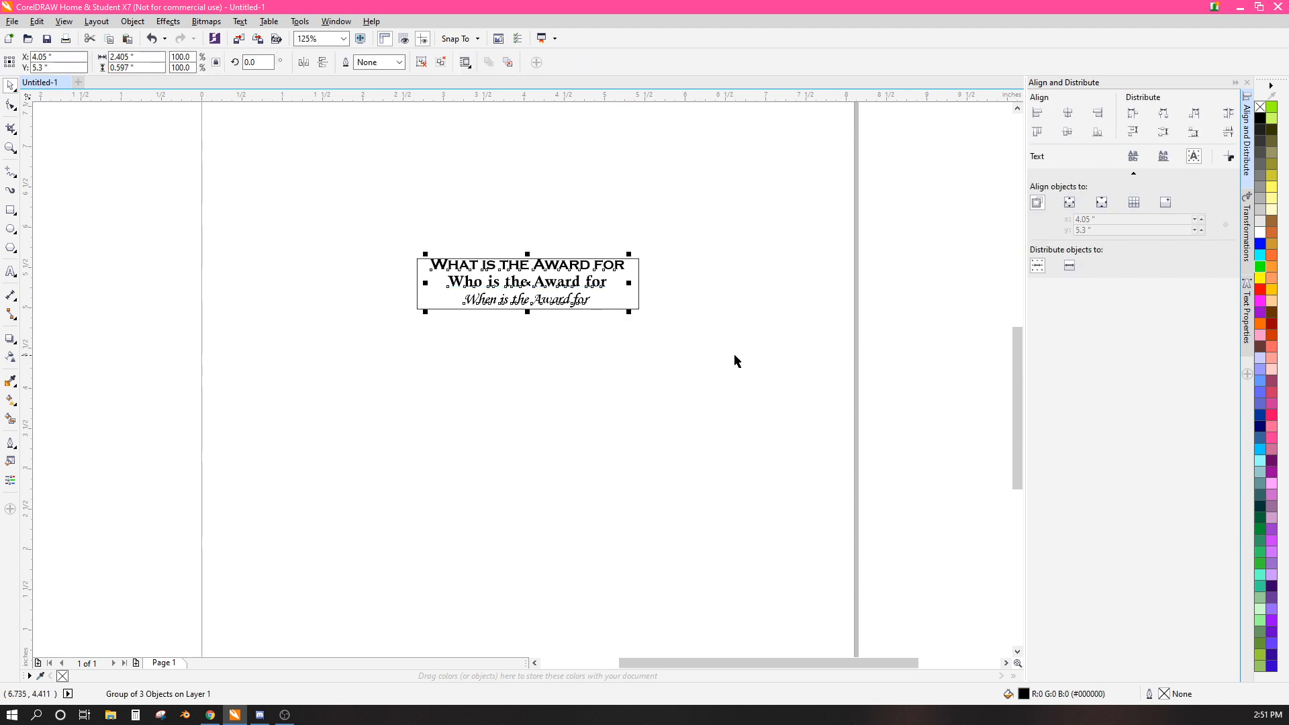
click(421, 62)
drag(728, 389, 408, 181)
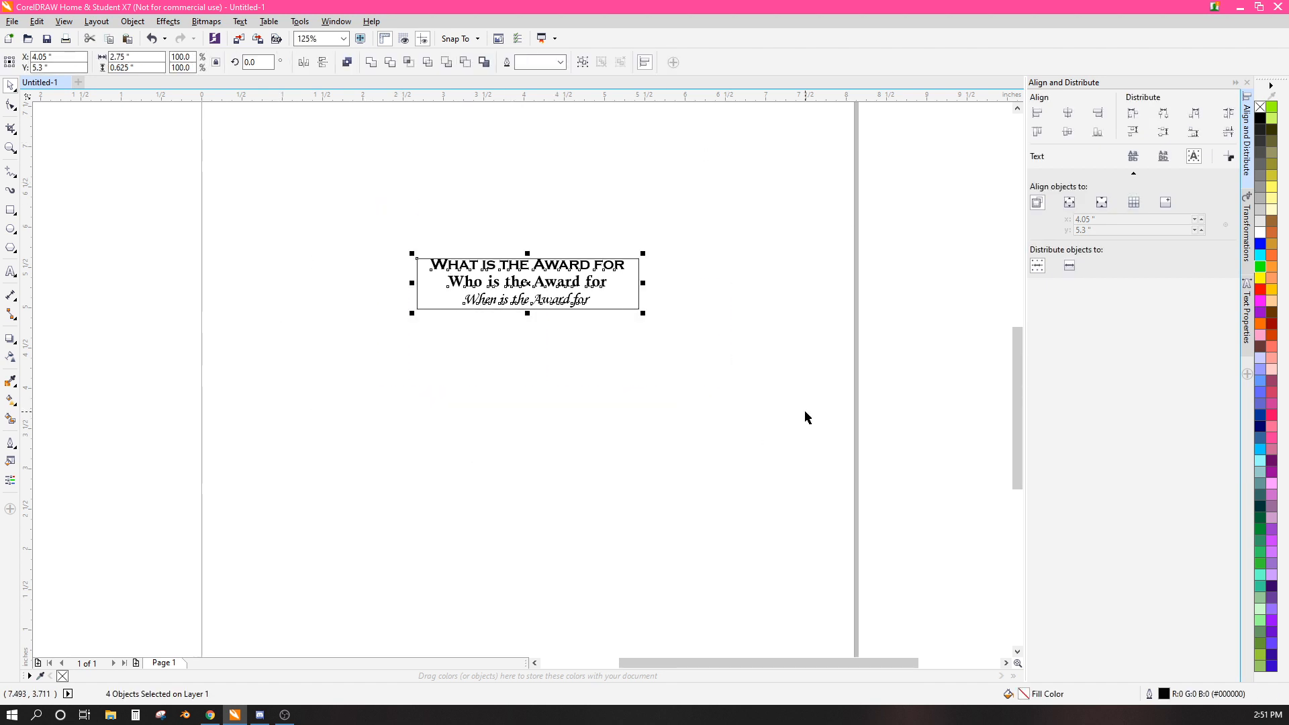
key(ctrl+g)
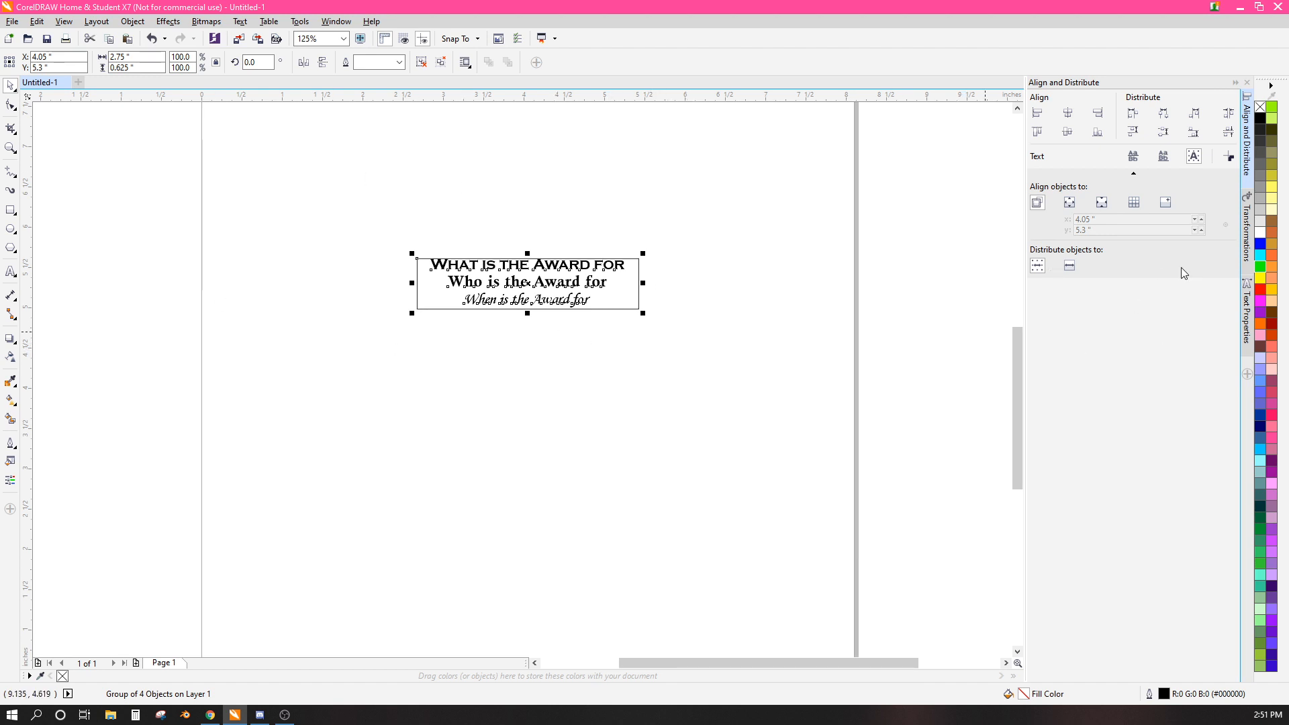
- Create 9 copies of the plate stacked directly below it, each offset vertically by -0.625 inches relative to the previous one
click(1246, 221)
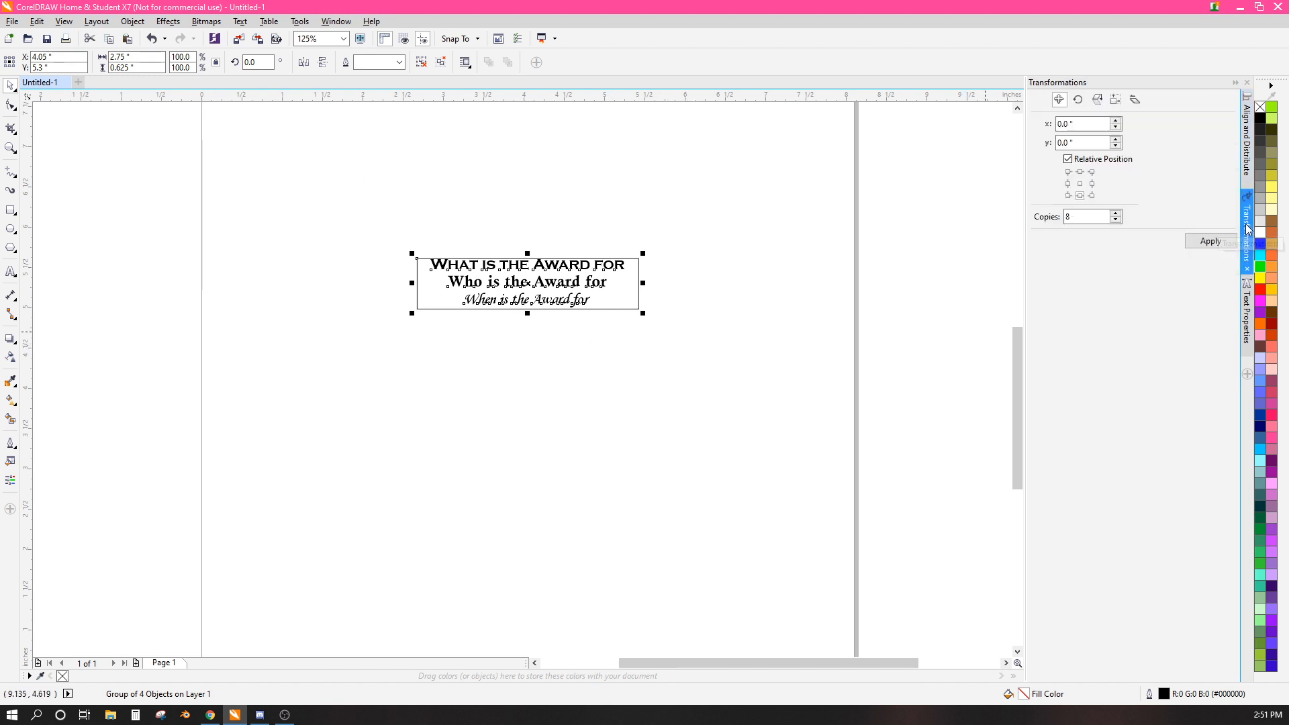
click(1079, 172)
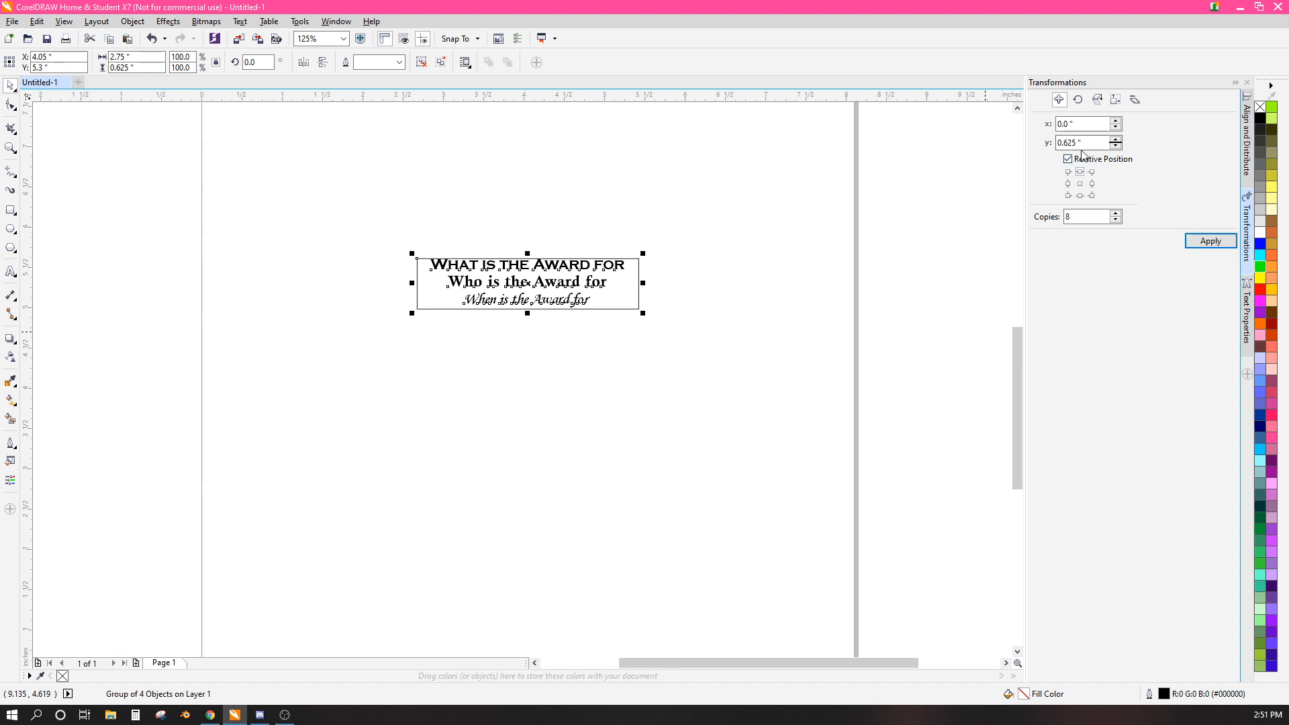
click(1068, 172)
click(1079, 195)
double_click(1082, 216)
text(9)
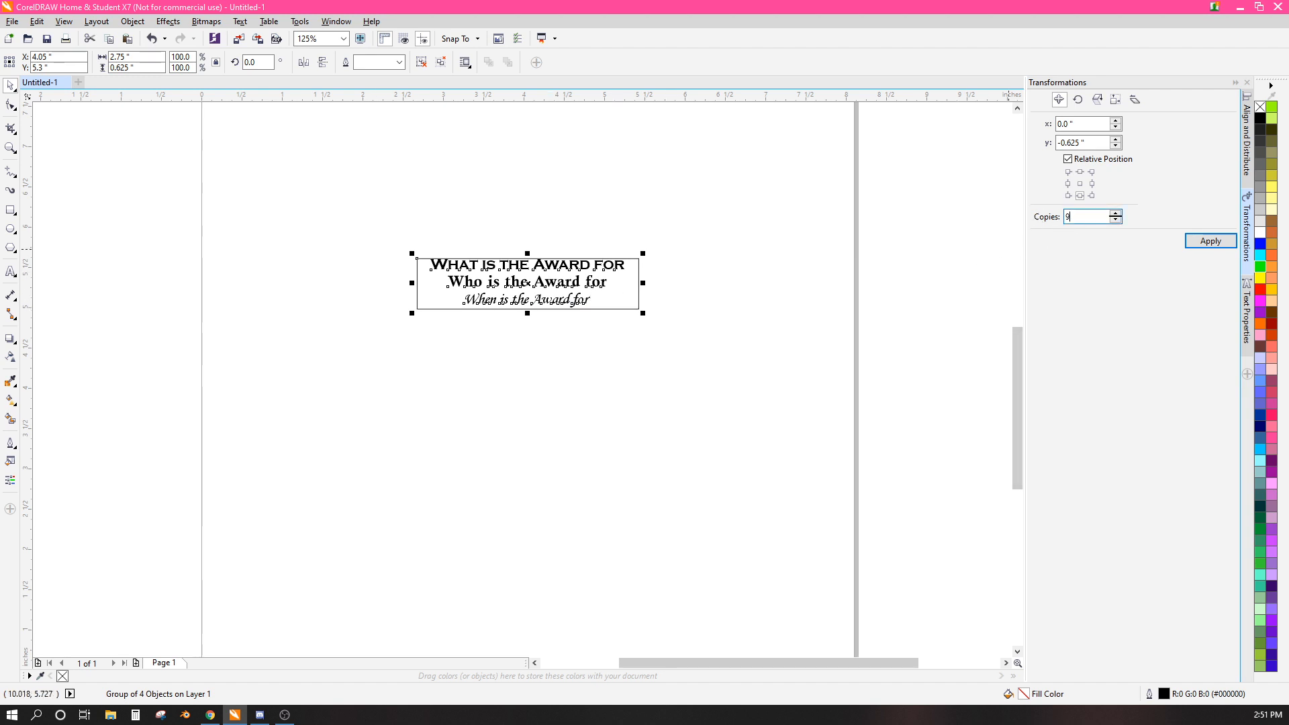
click(1210, 241)
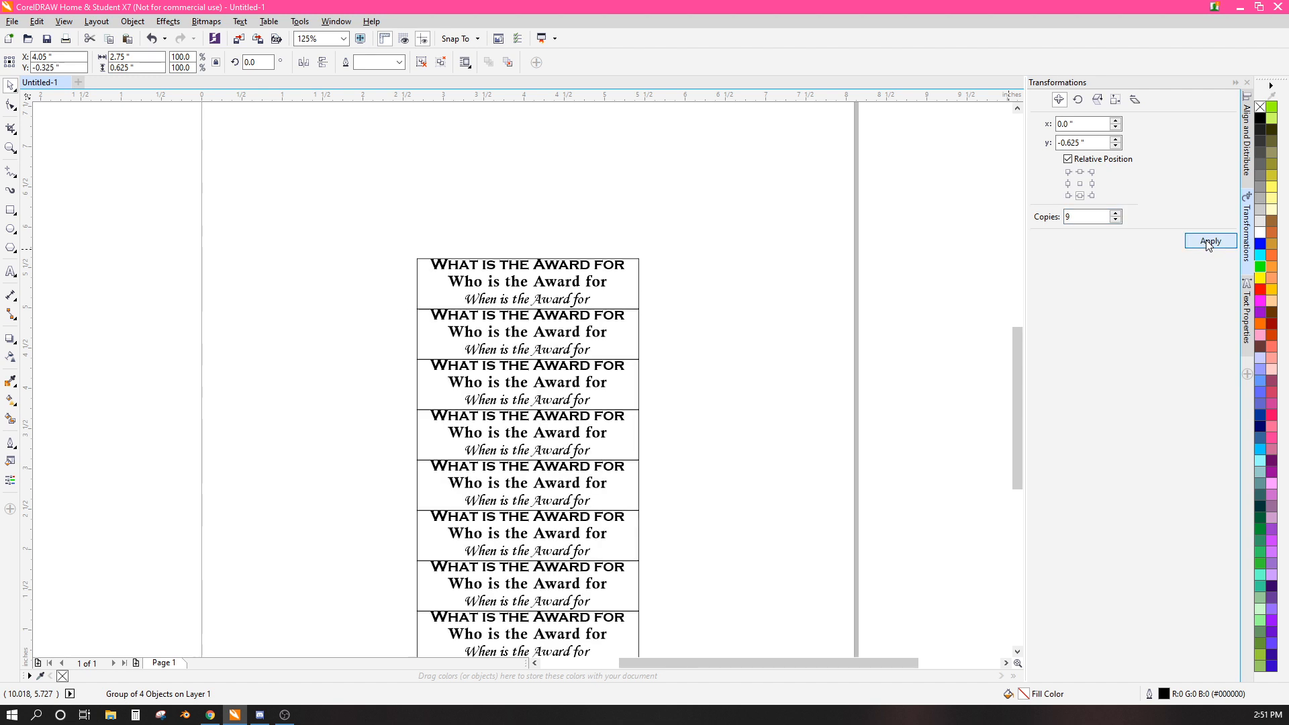
- Group all ten stacked plates and center the group on the page
scroll(652, 474, down, 2)
drag(665, 599, 428, 250)
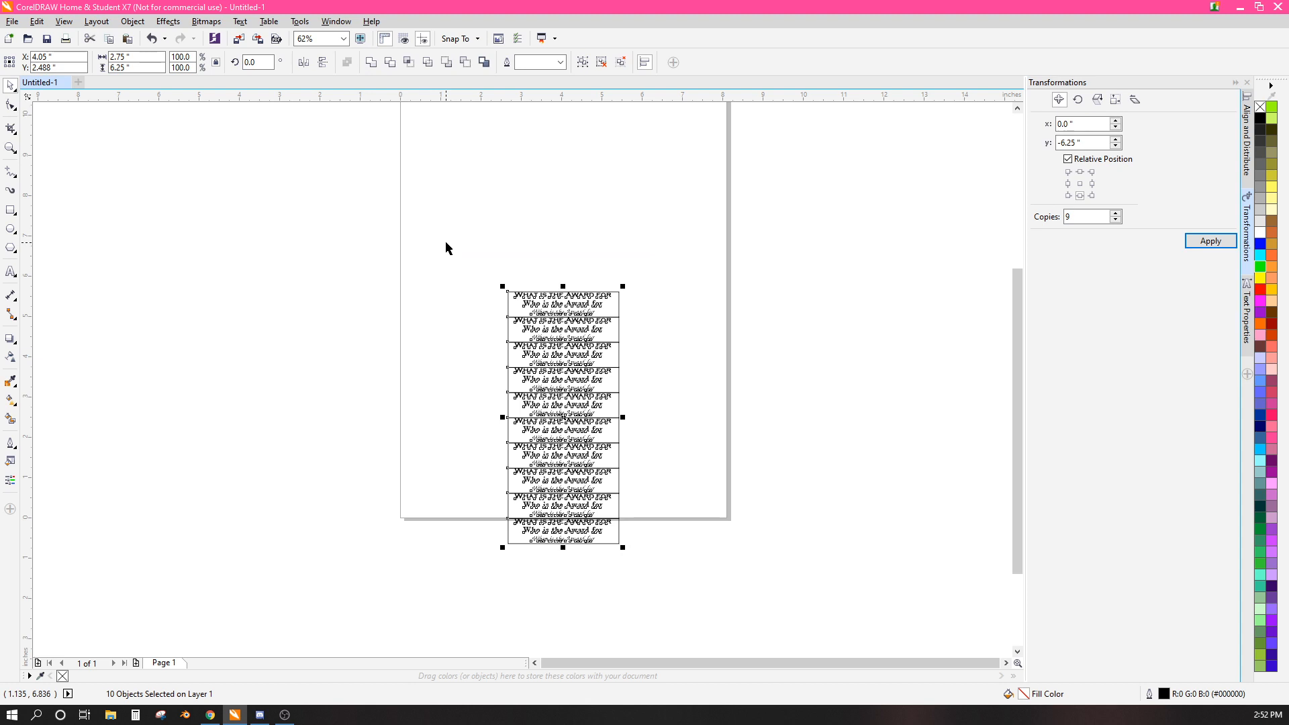
key(ctrl+g)
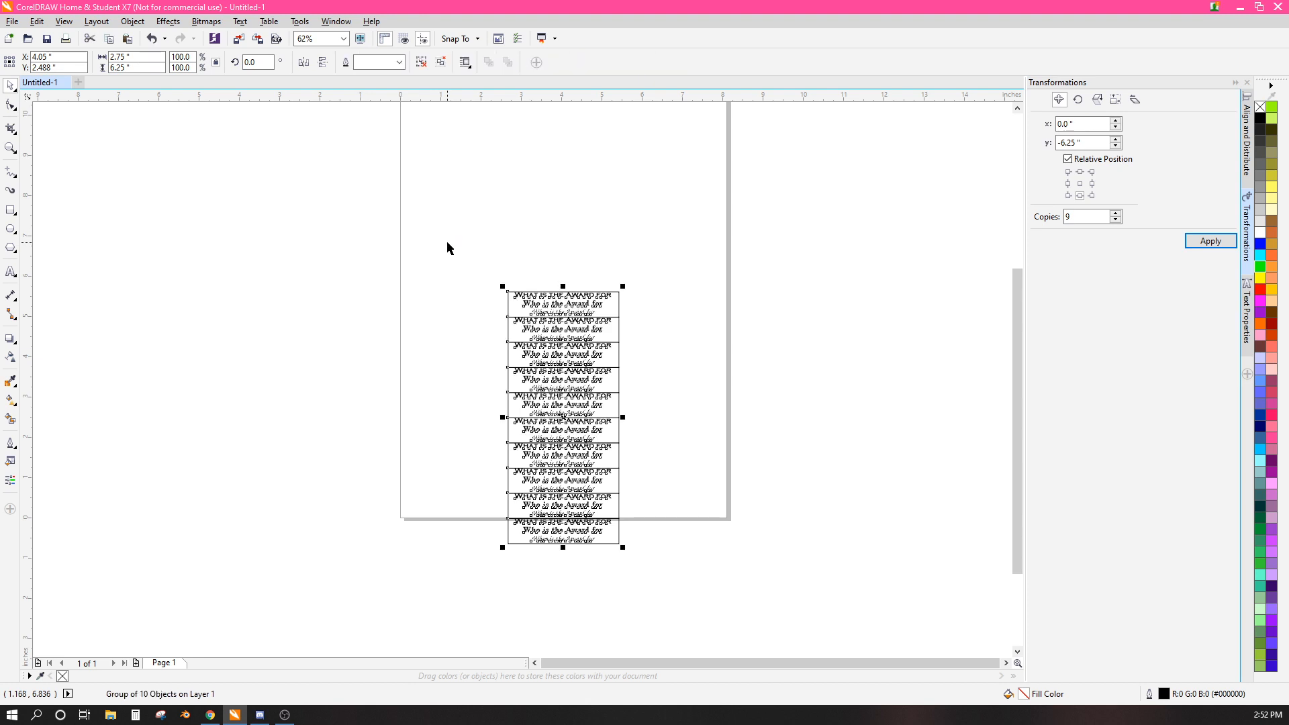
key(p)
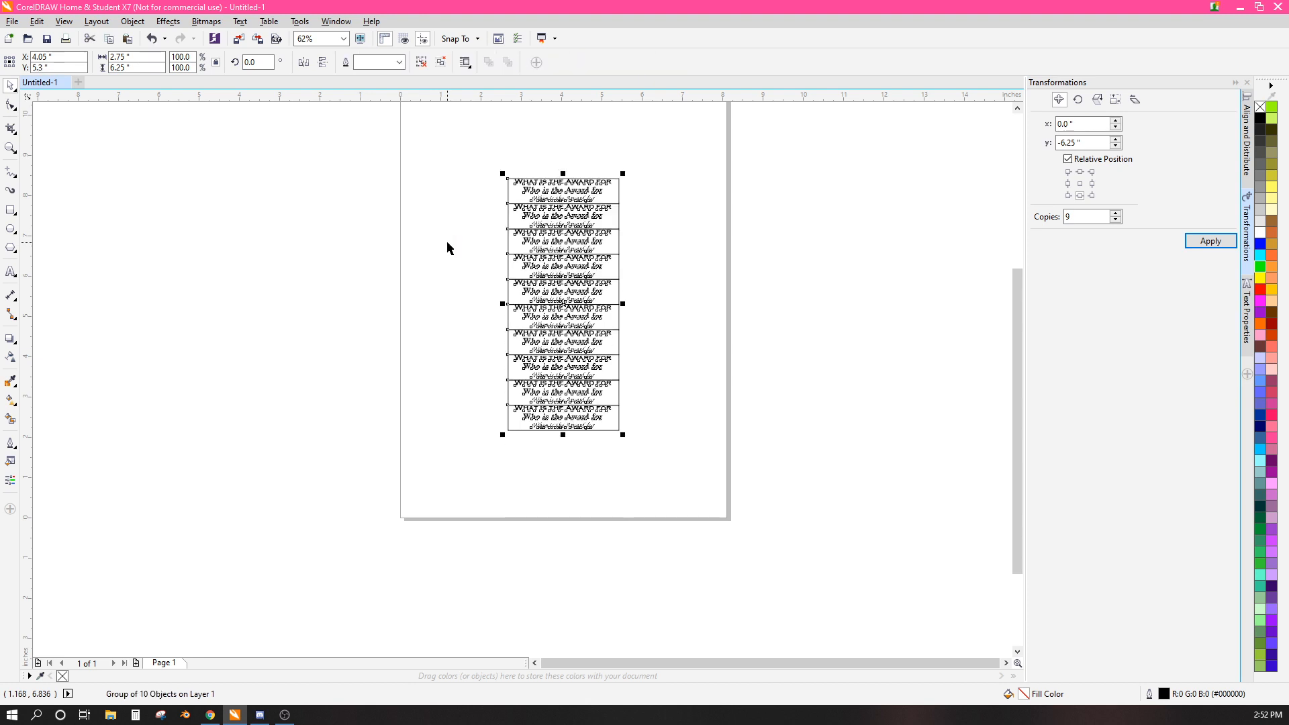
- Ungroup the column into individual plates and inspect the finished stack
click(422, 67)
click(699, 208)
scroll(604, 196, up, 2)
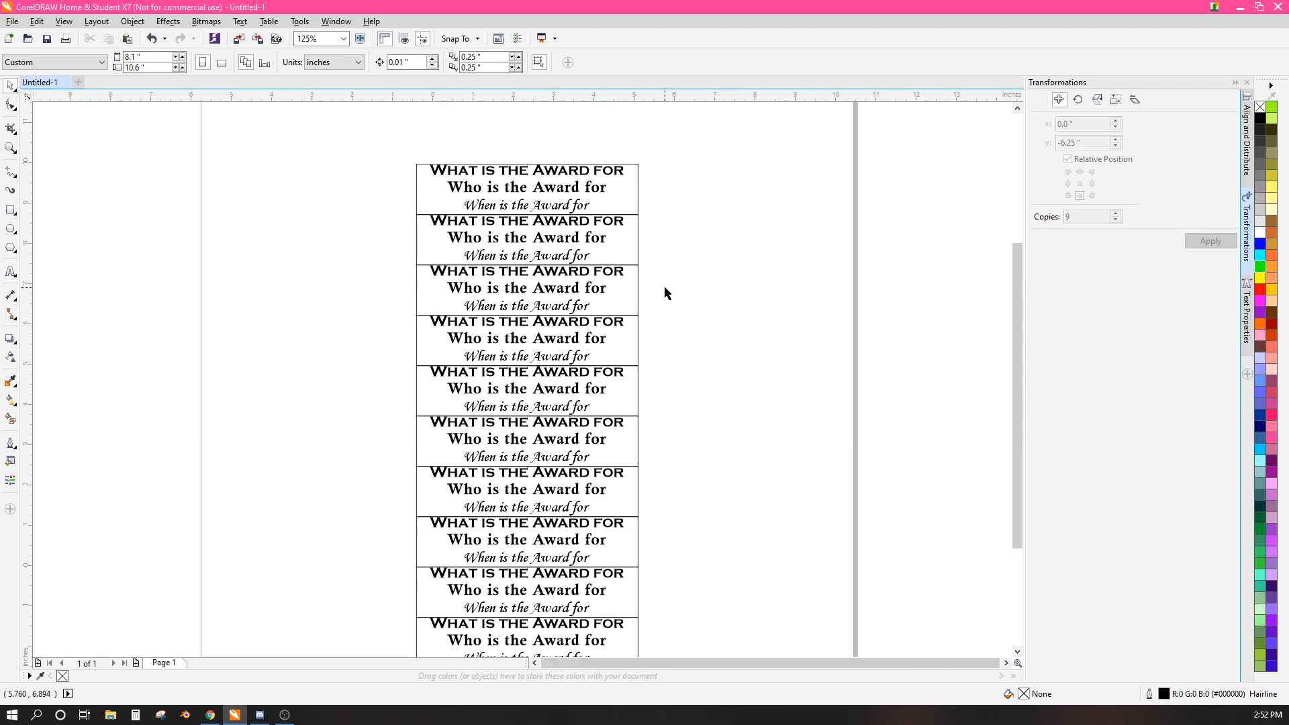
scroll(663, 287, down, 2)
scroll(510, 258, up, 3)
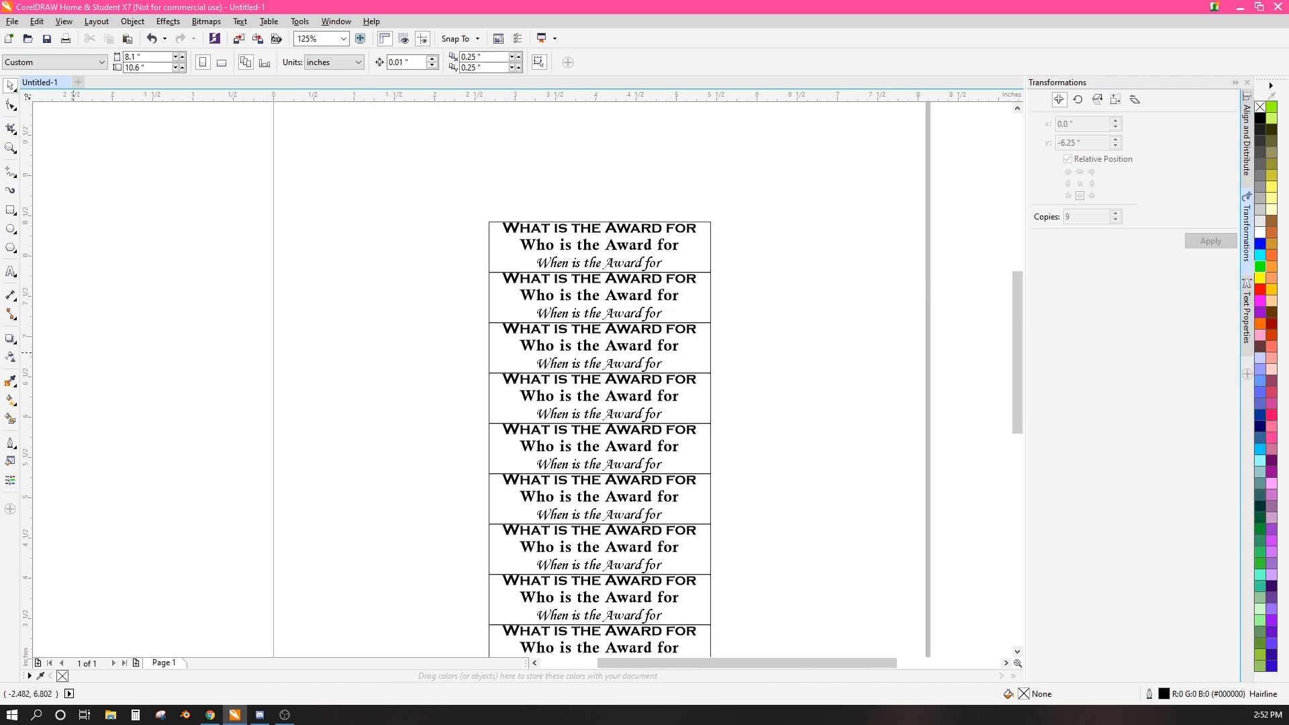
- Replace the "Who is the Award for" line on the first two plates with each recipient's first name
key(alt+Tab)
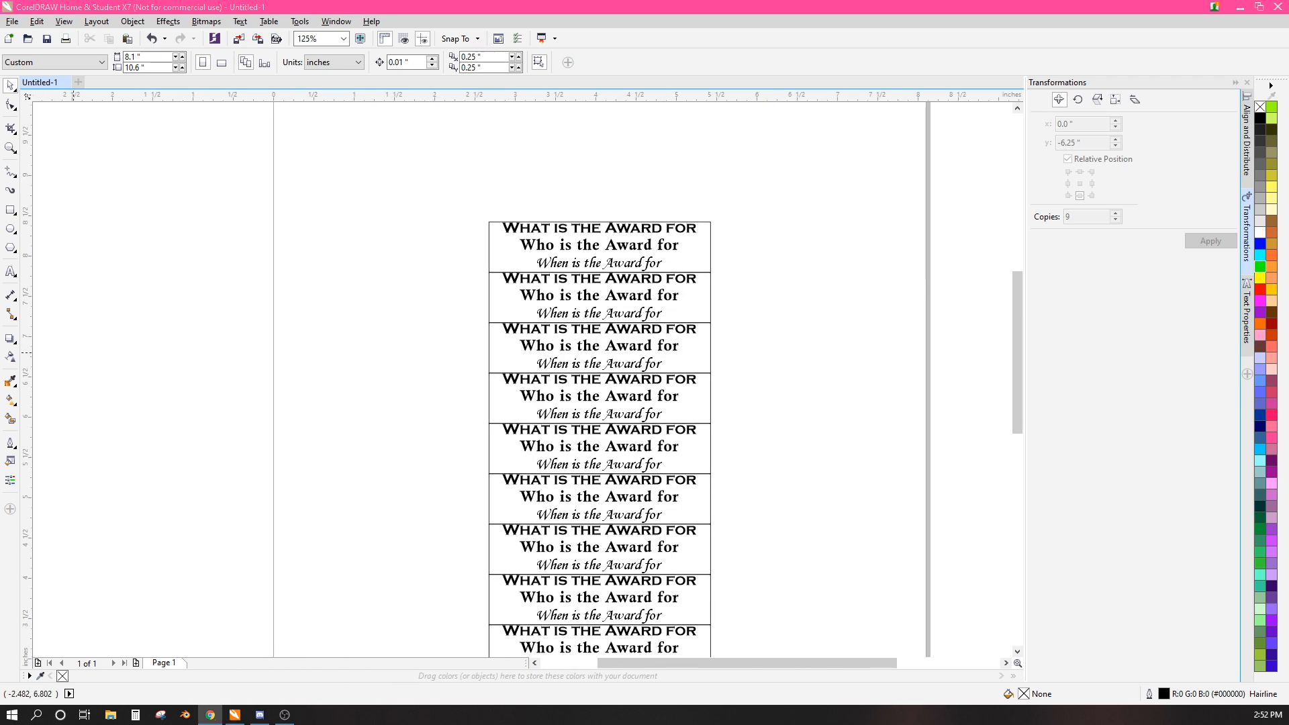
click(11, 273)
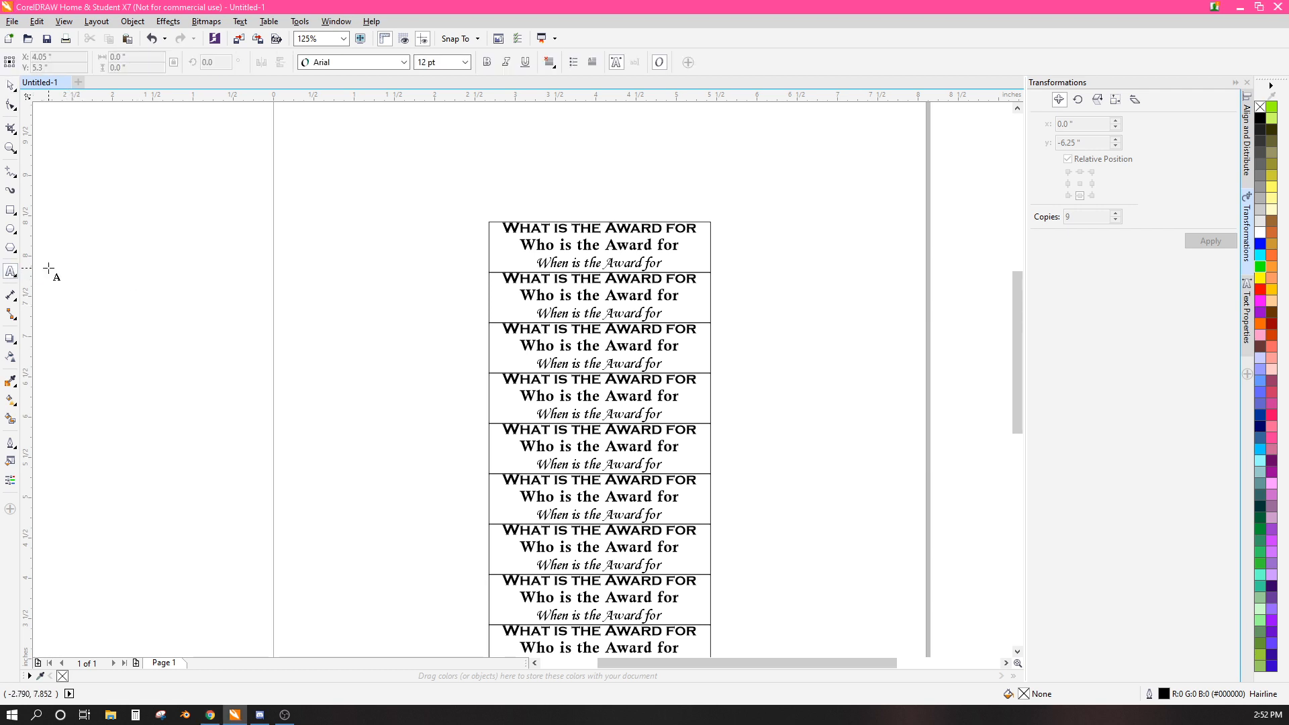
triple_click(532, 245)
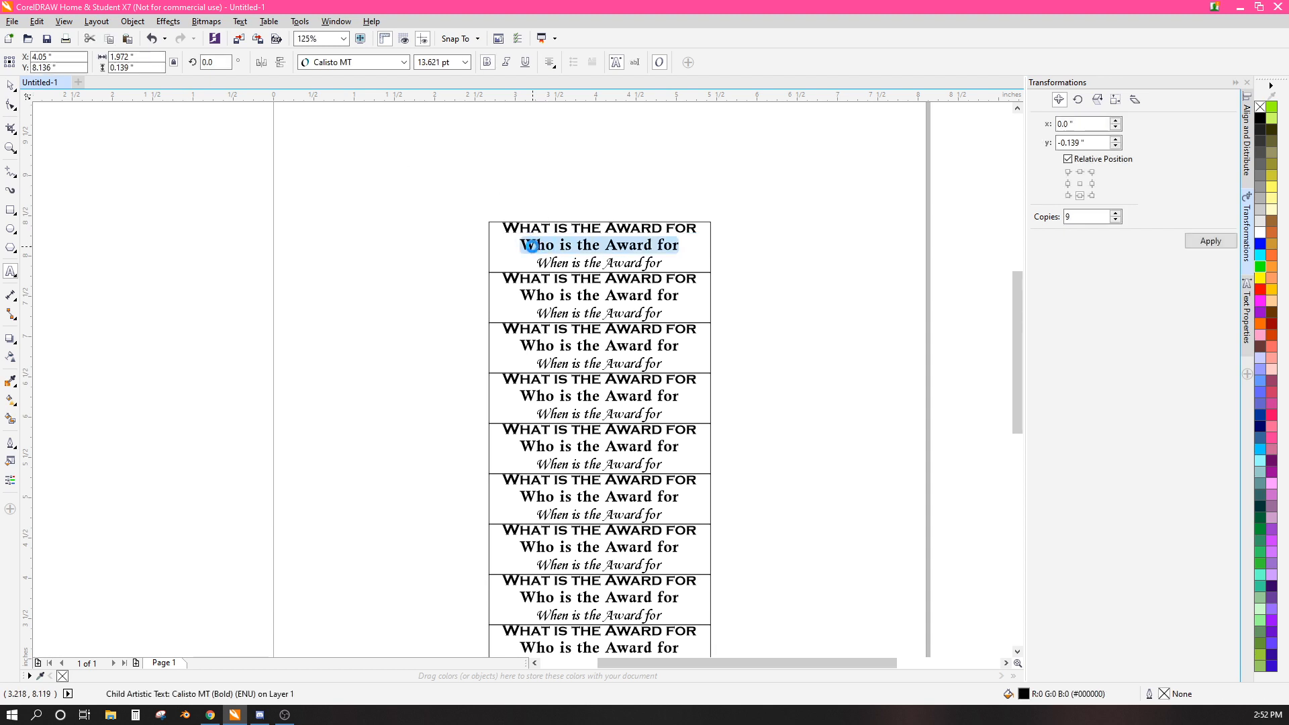
text(Aiden)
click(540, 293)
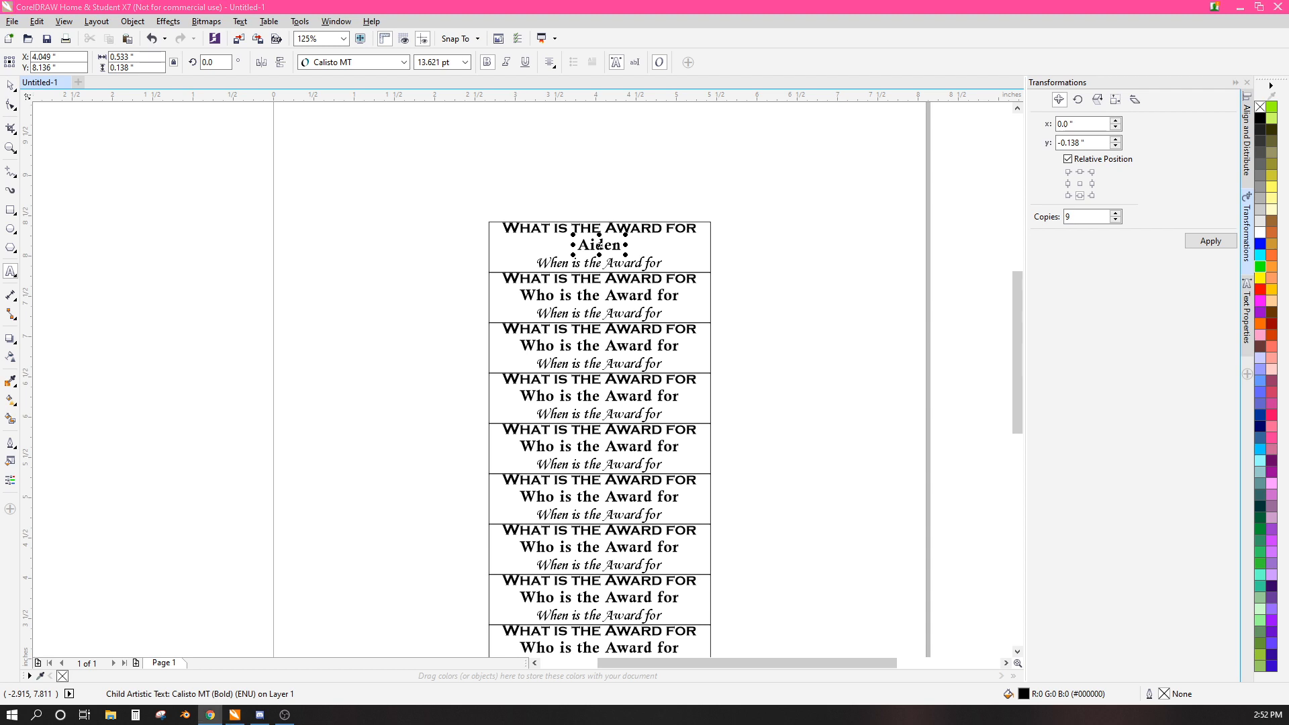
triple_click(529, 293)
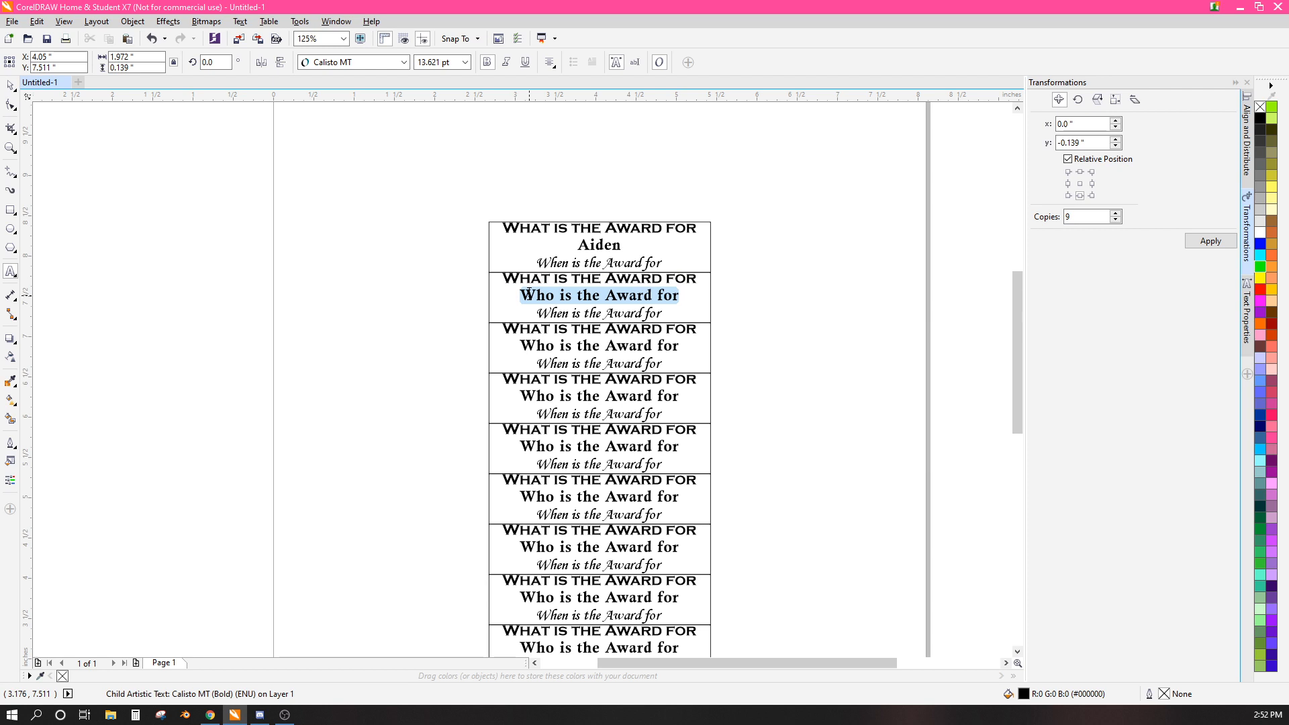
text(Amy)
key(Escape)
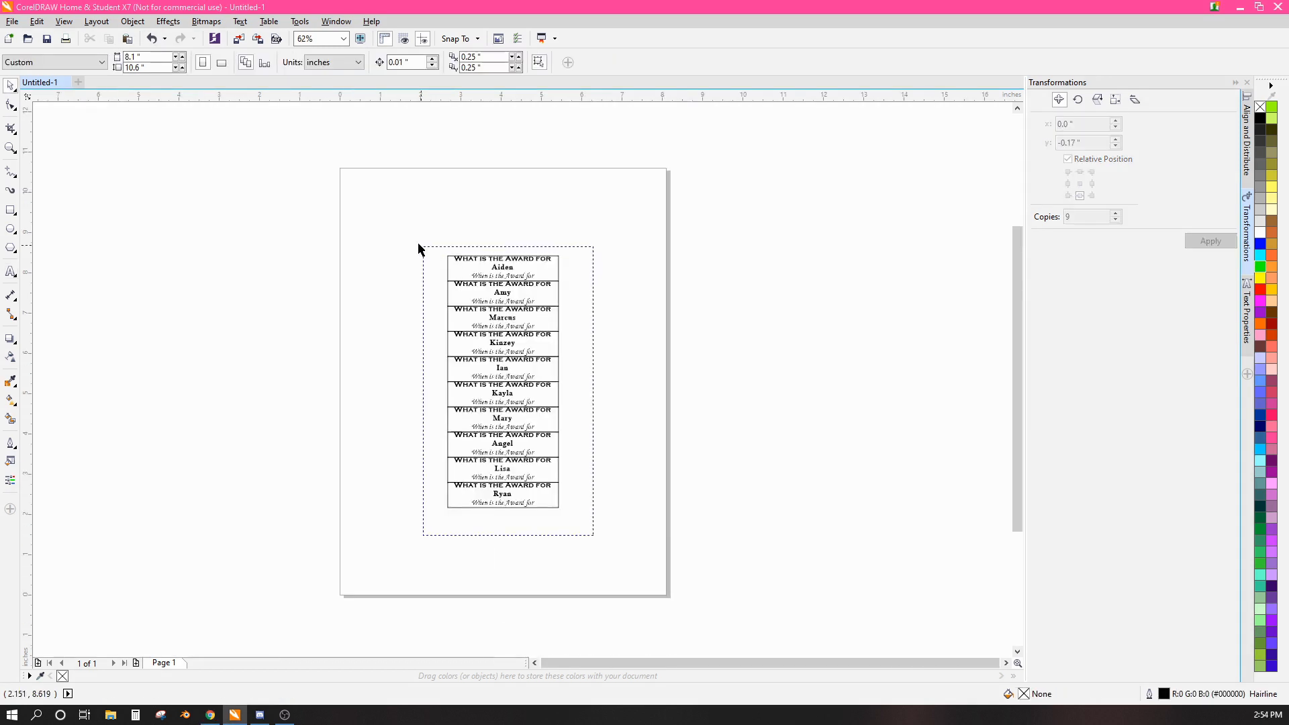
- Move the whole column of ten plates off the page into the empty area on its left side
drag(593, 536, 377, 224)
mouse_move(546, 272)
mouse_down()
mouse_move(288, 273)
mouse_move(187, 241)
mouse_up()
click(374, 293)
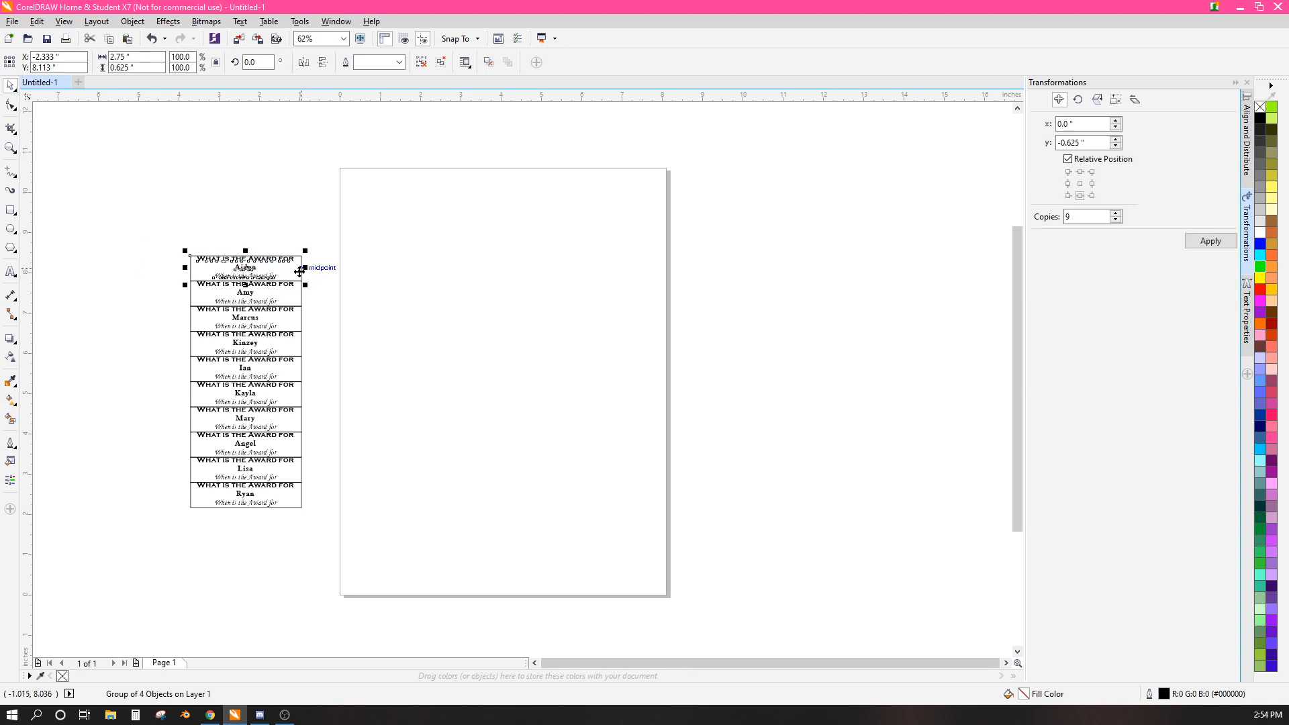
- Place a copy of the column's first plate in the upper part of the empty page
click(515, 287)
click(244, 279)
drag(245, 279, 506, 349)
key(ctrl+z)
drag(272, 271, 520, 266)
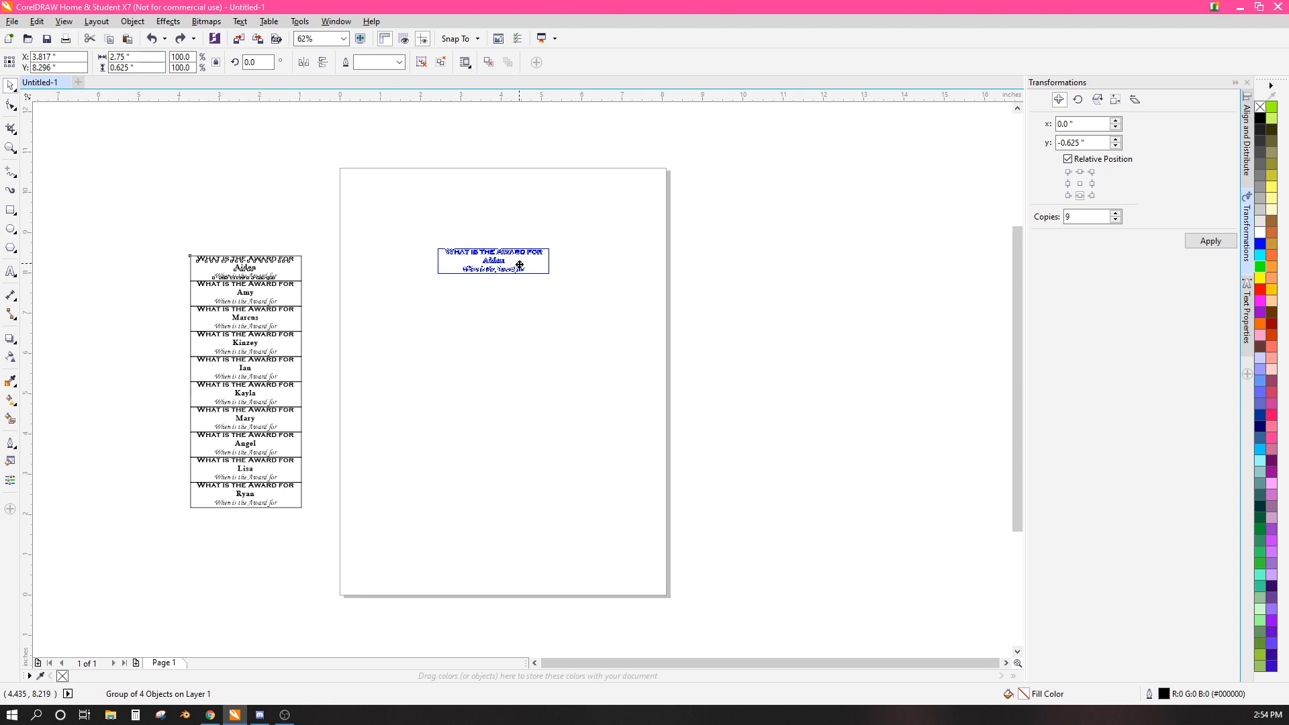
right_click(520, 265)
drag(519, 268, 519, 266)
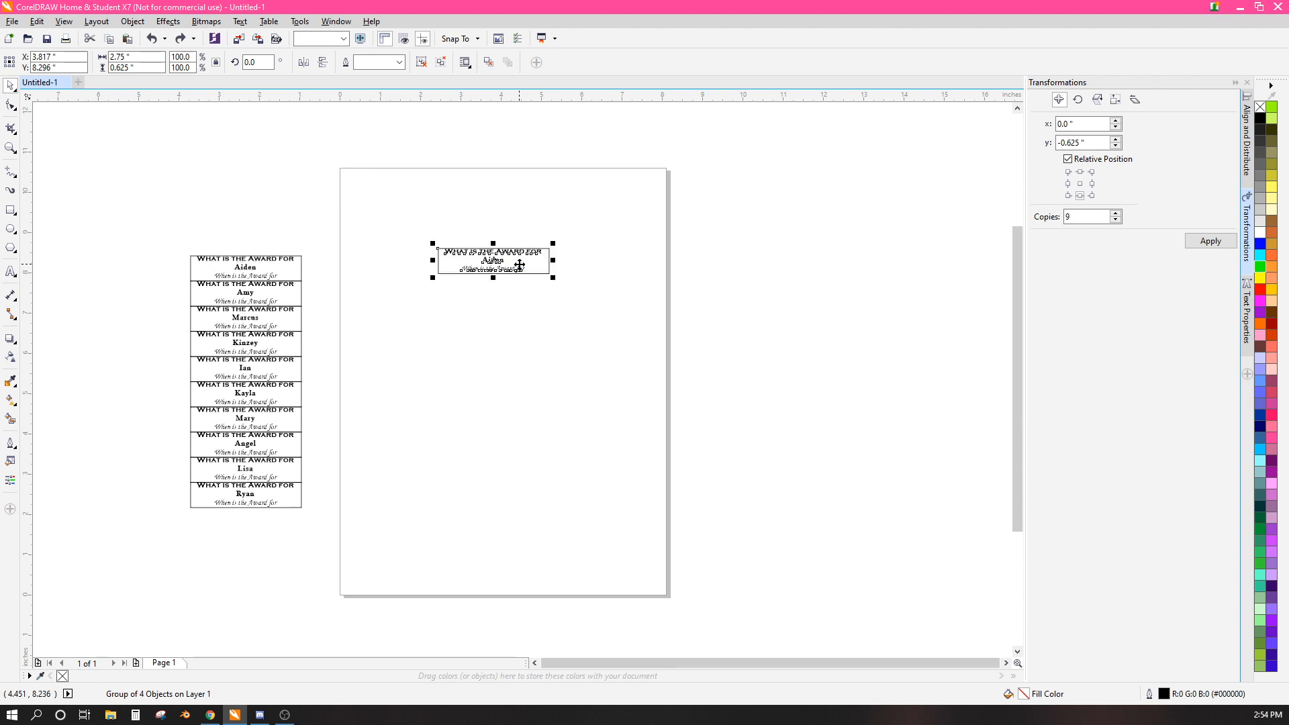
click(529, 295)
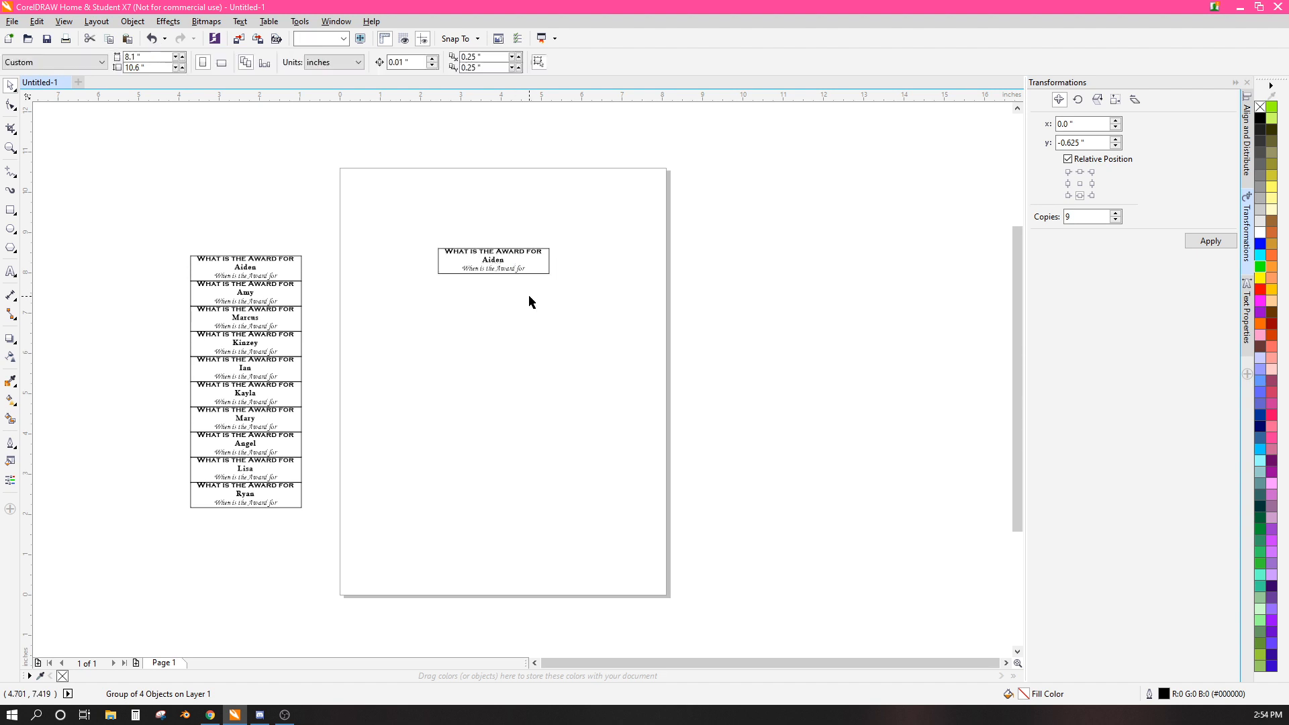
- Copy the plate on the page directly below itself, snapping the copy's upper right corner to the original's lower right corner
click(522, 256)
scroll(522, 256, up, 4)
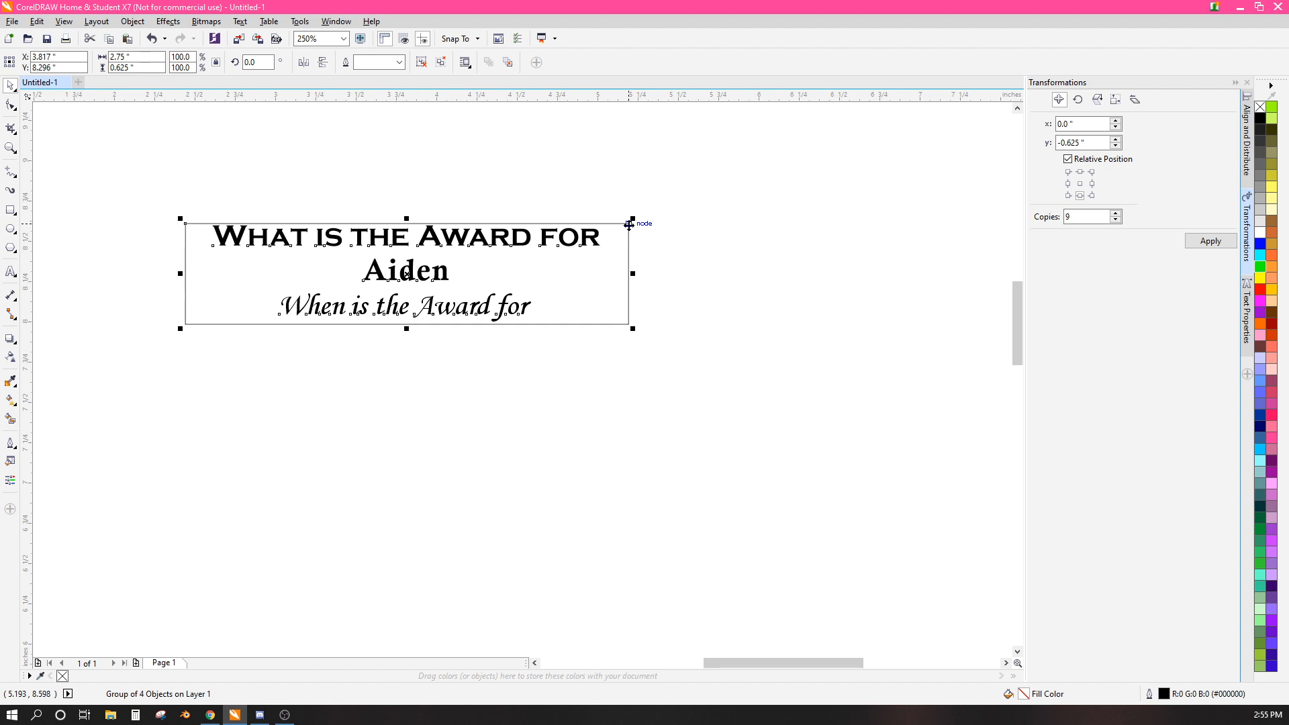
drag(629, 225, 630, 330)
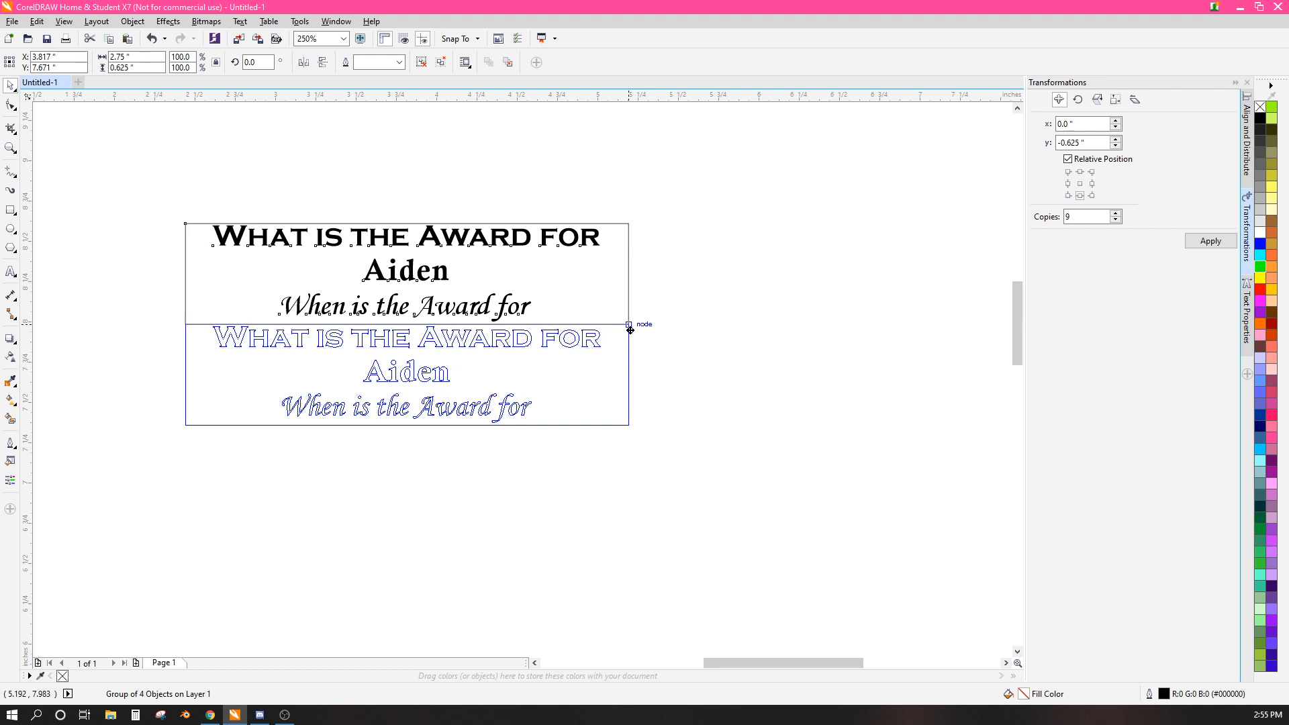
drag(630, 329, 630, 332)
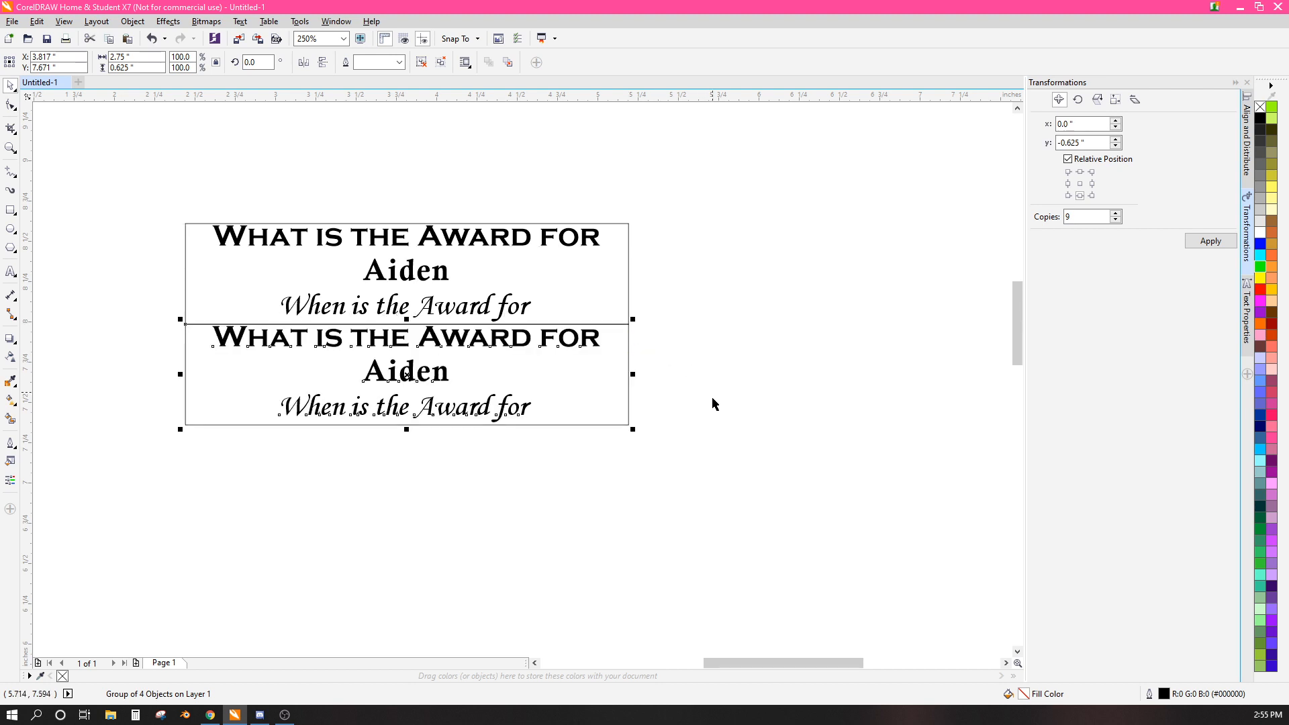
- Ungroup the lower plate and move its rectangle and three text lines together about 0.27 inches down, leaving a gap between the plates
click(421, 62)
click(572, 390)
drag(572, 390, 506, 519)
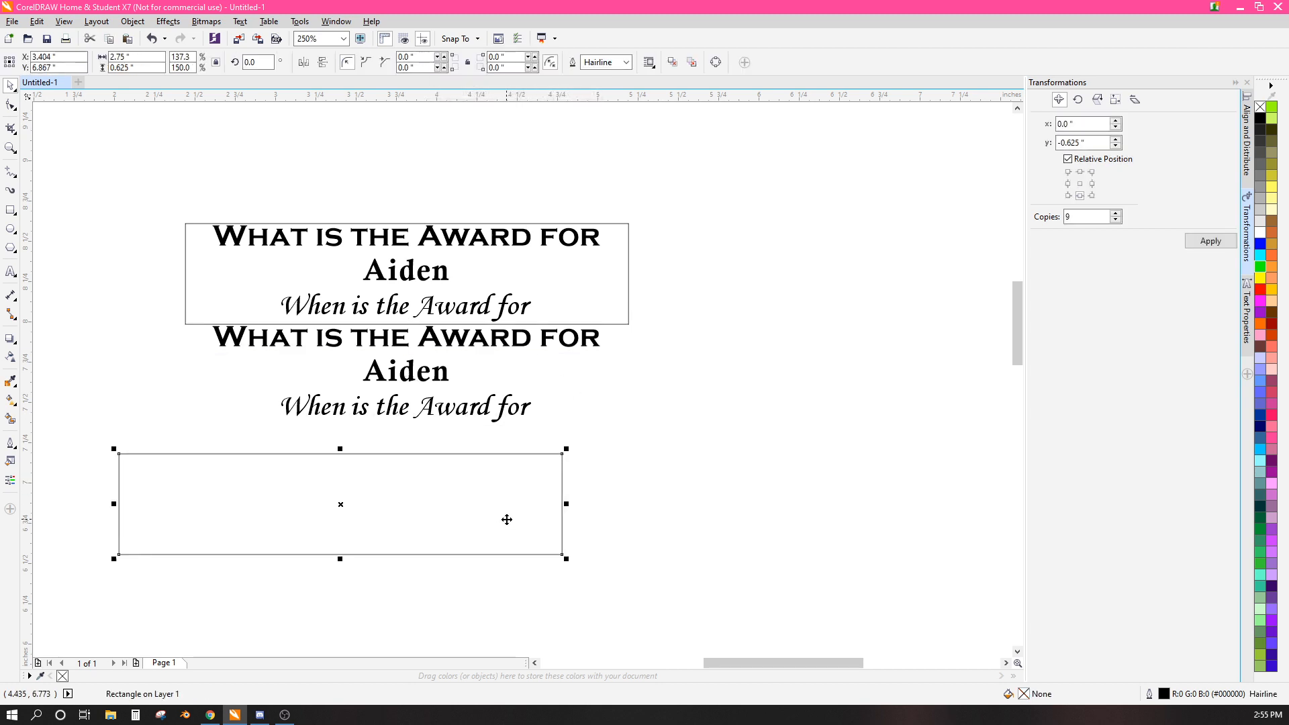
key(ctrl+z)
drag(716, 509, 112, 310)
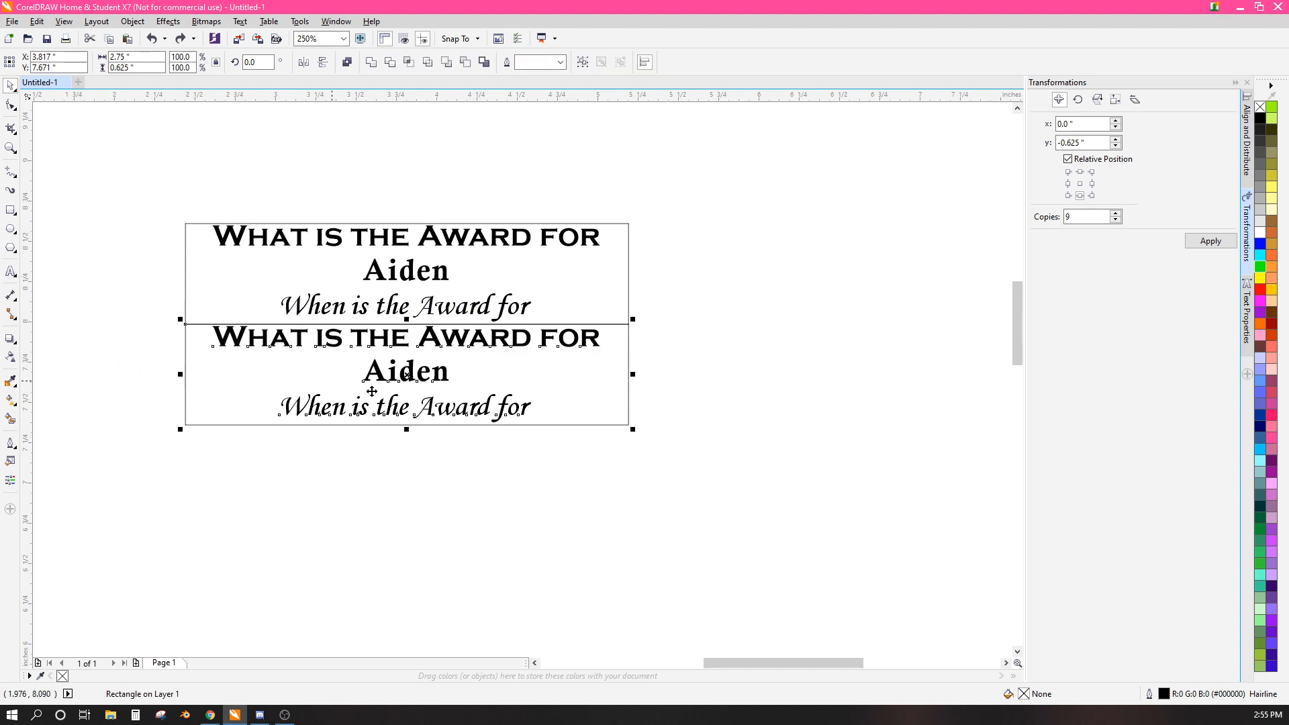
drag(586, 383, 587, 425)
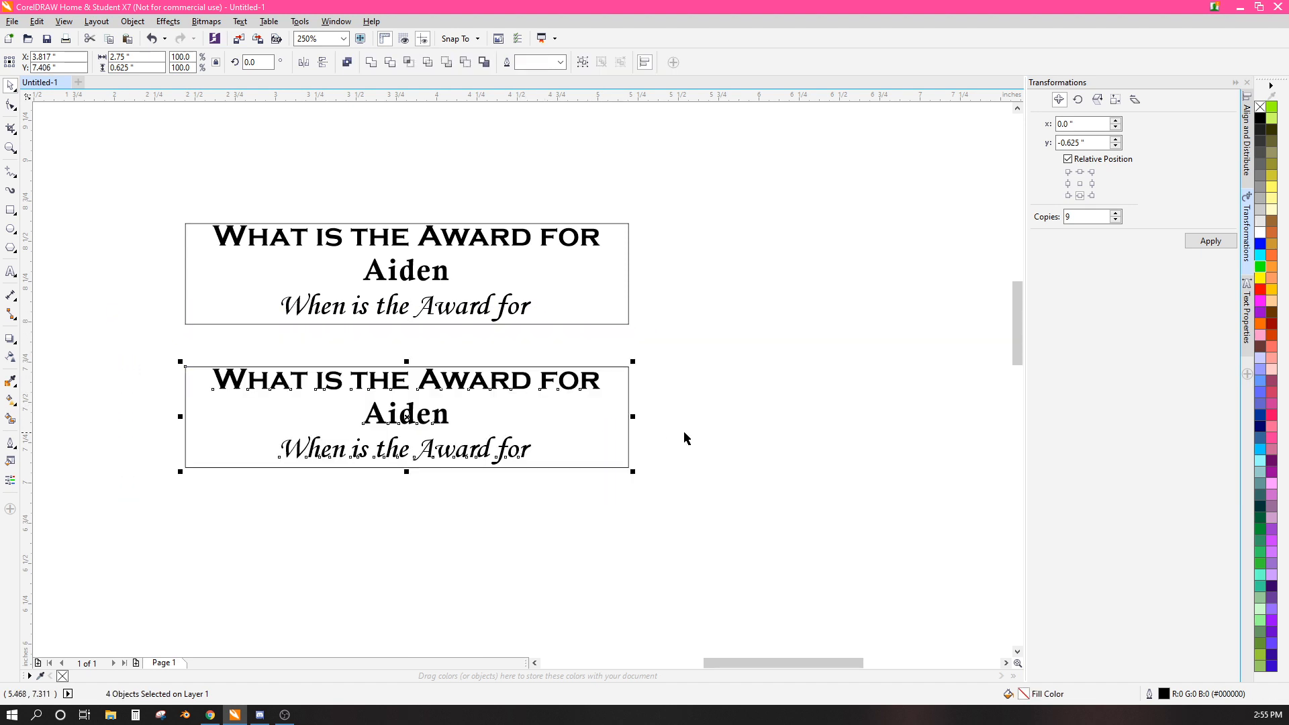
click(464, 355)
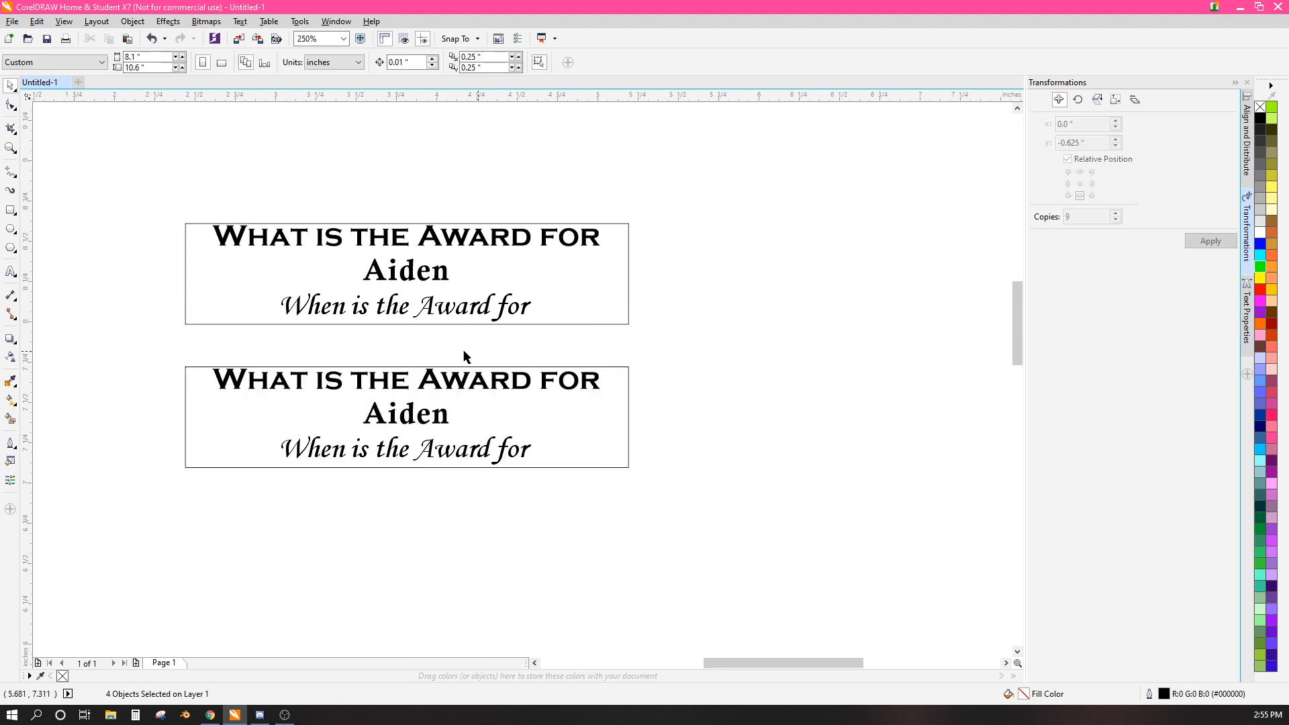
- Try rounded corners of about 0.143 inches on the lower plate's rectangle, then scalloped and chamfered ones, and undo the corner changes
click(605, 446)
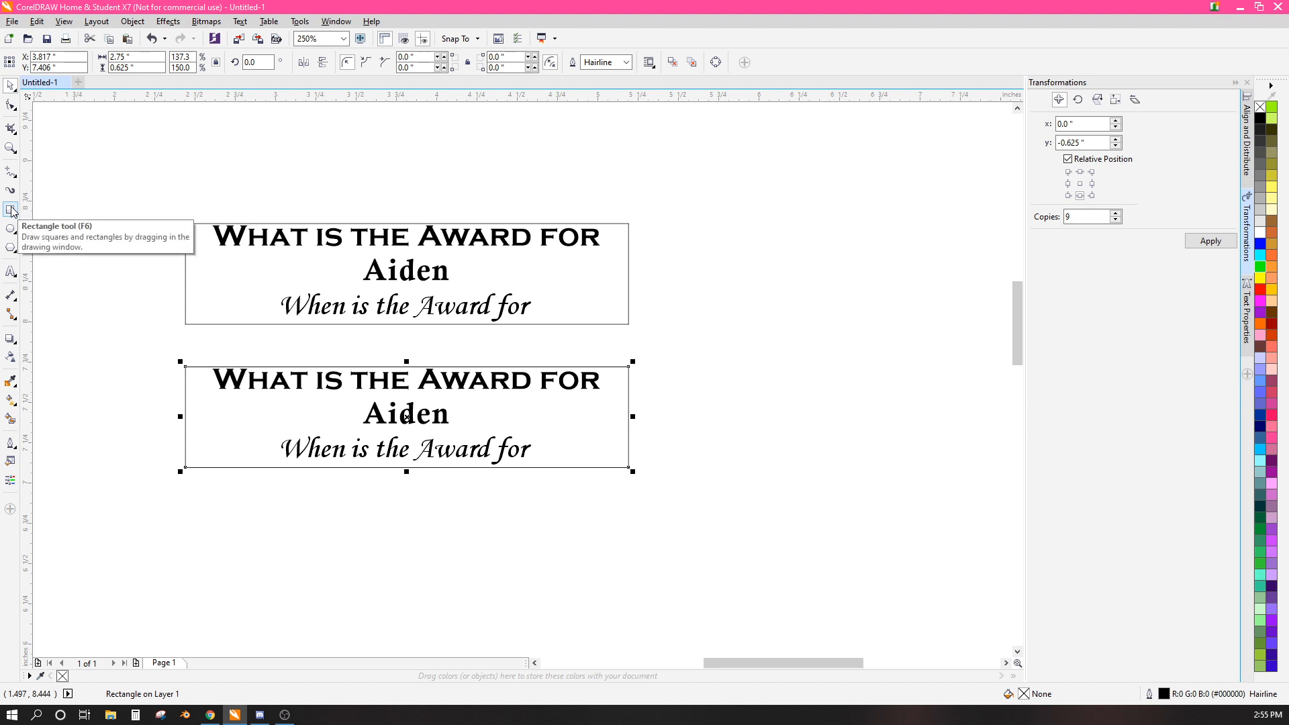
click(11, 106)
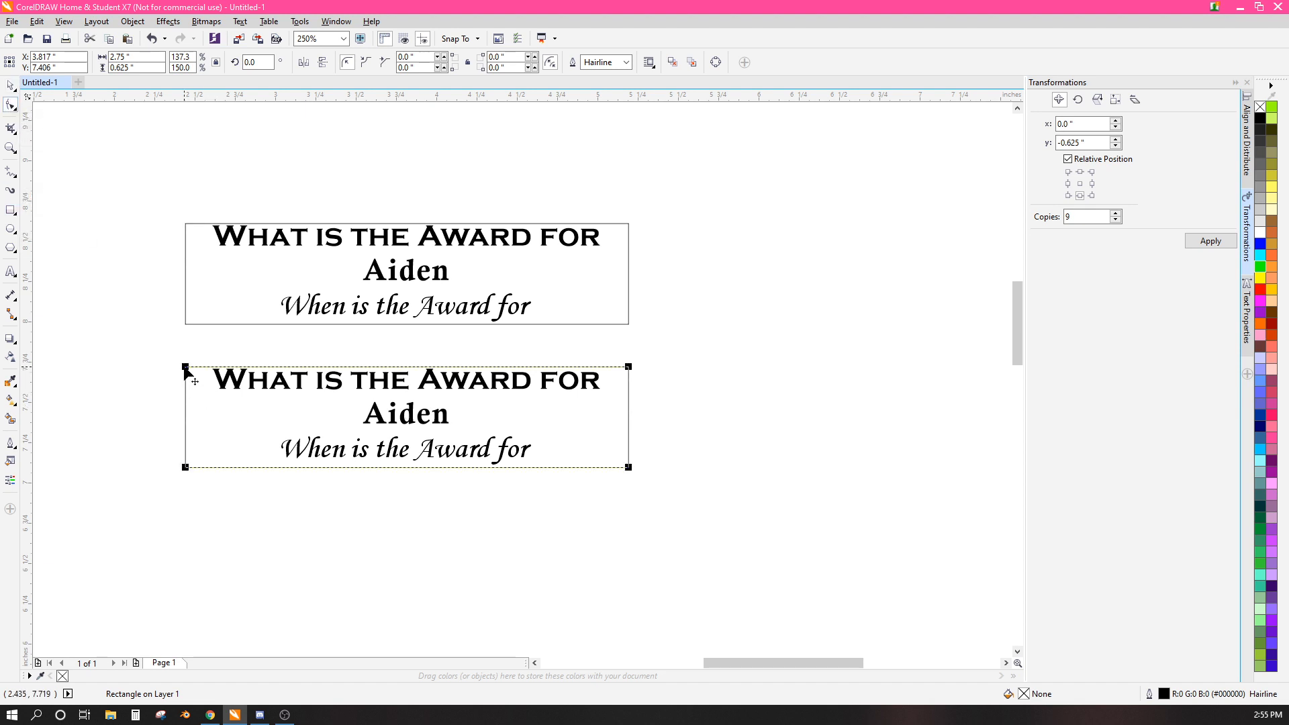
drag(186, 367, 207, 368)
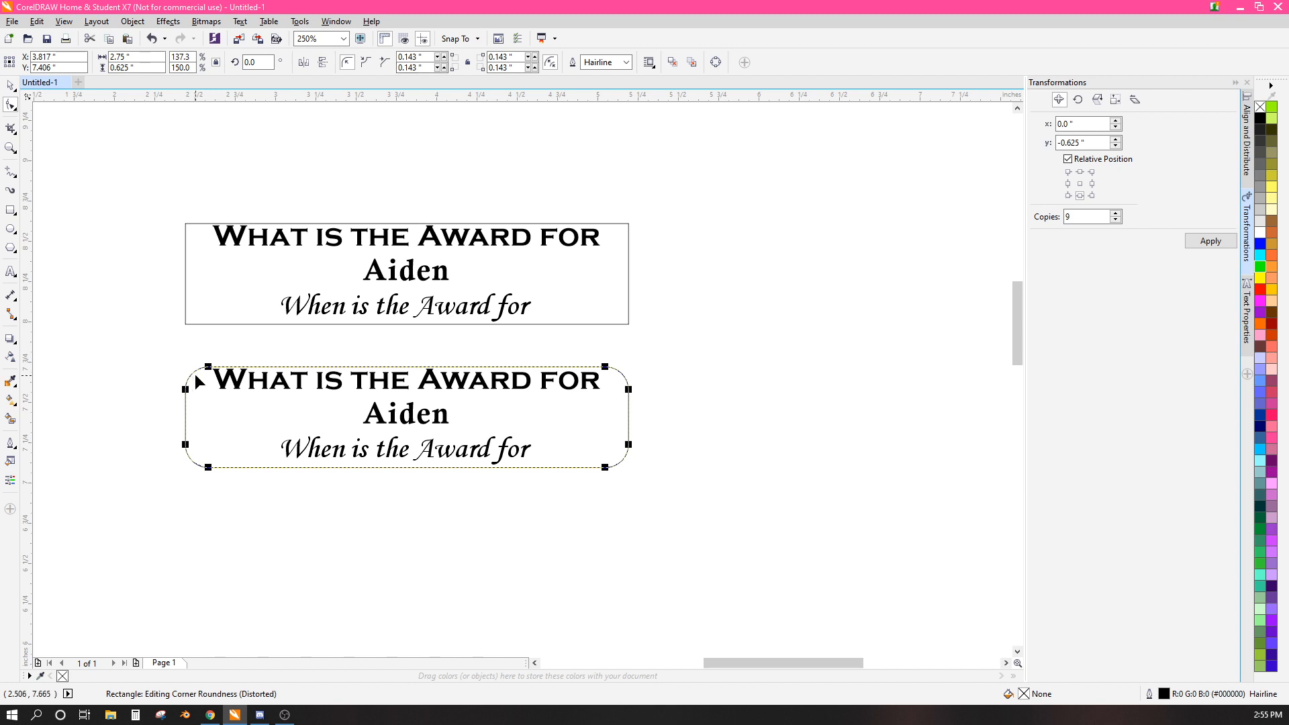
click(365, 62)
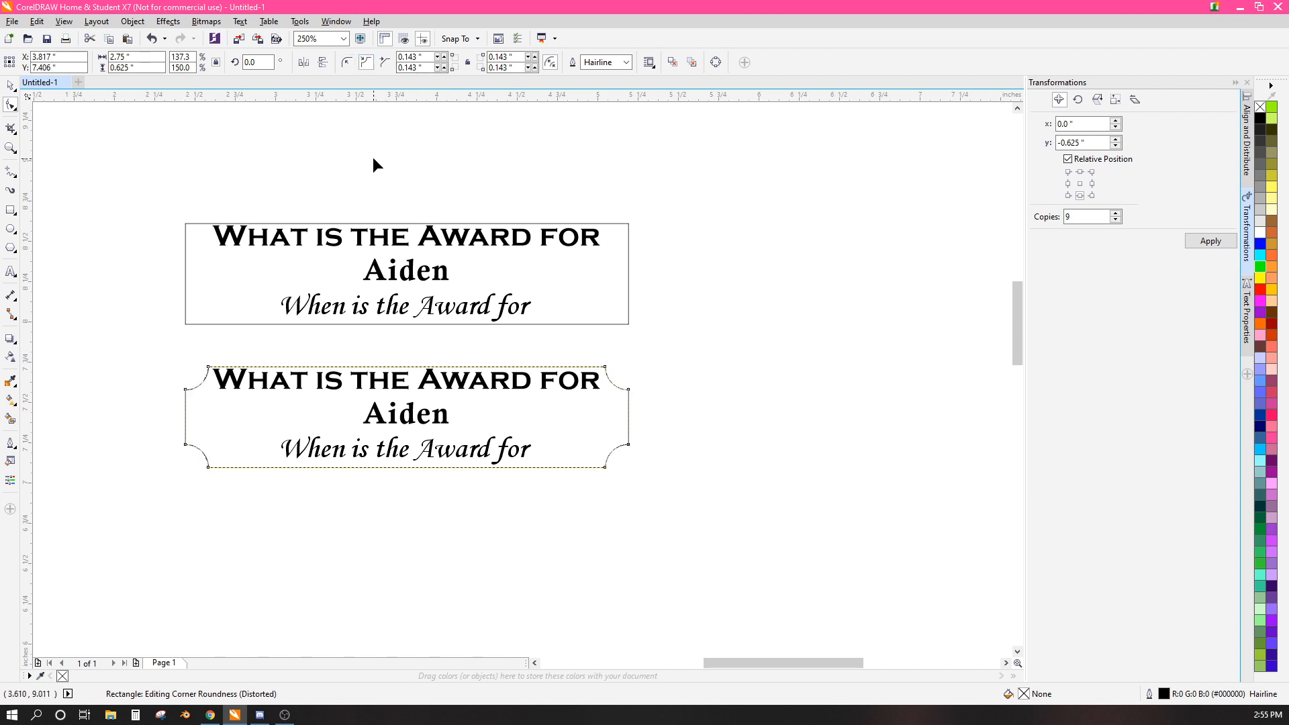
click(386, 63)
key(ctrl+z)
key(ctrl+z)
key(ctrl+z)
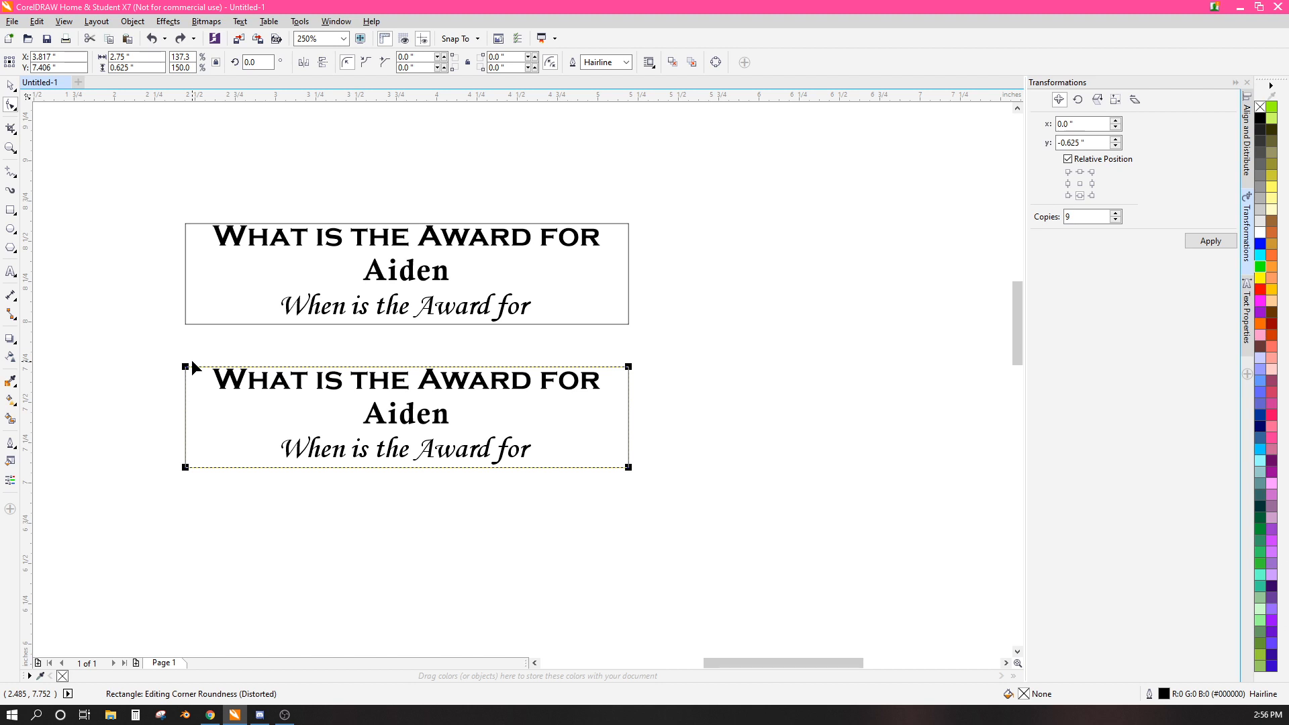
- Convert the lower plate's rectangle to curves
key(ctrl+q)
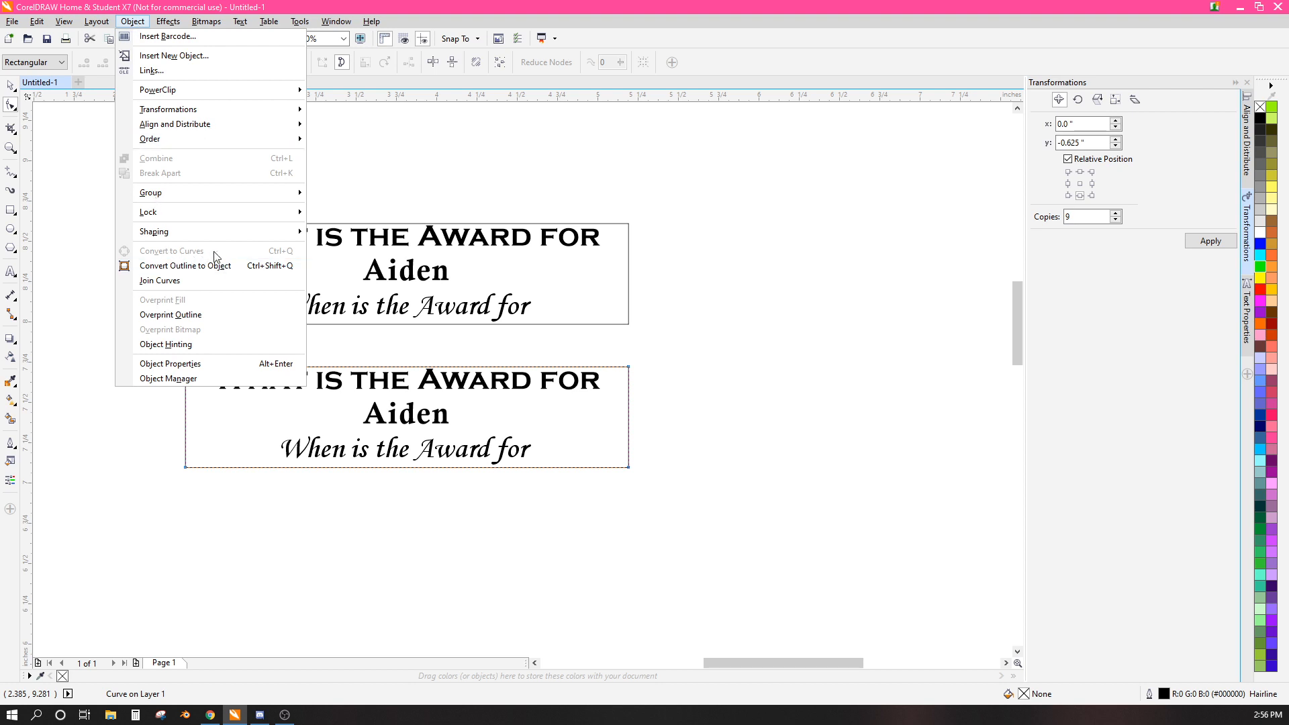
click(443, 181)
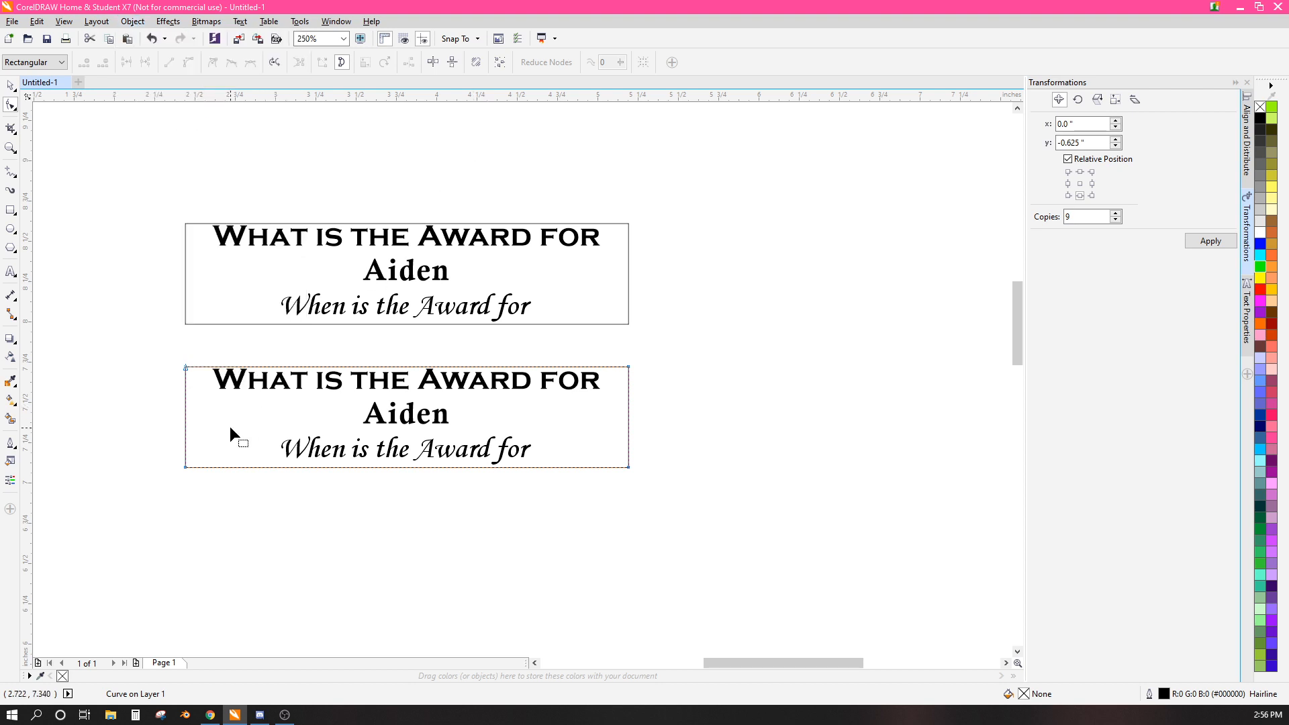
- Try moving the lower outline's two left corner nodes inward and undo both node moves
drag(186, 368, 261, 407)
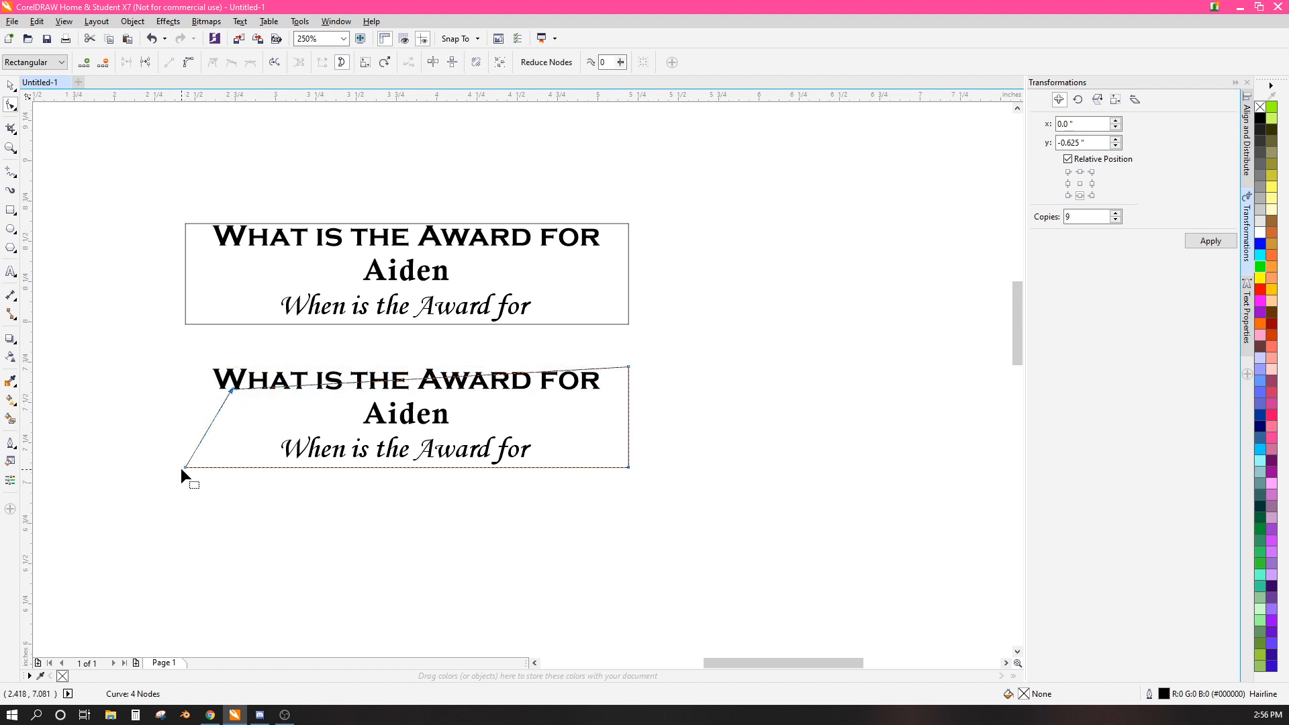
drag(185, 467, 252, 428)
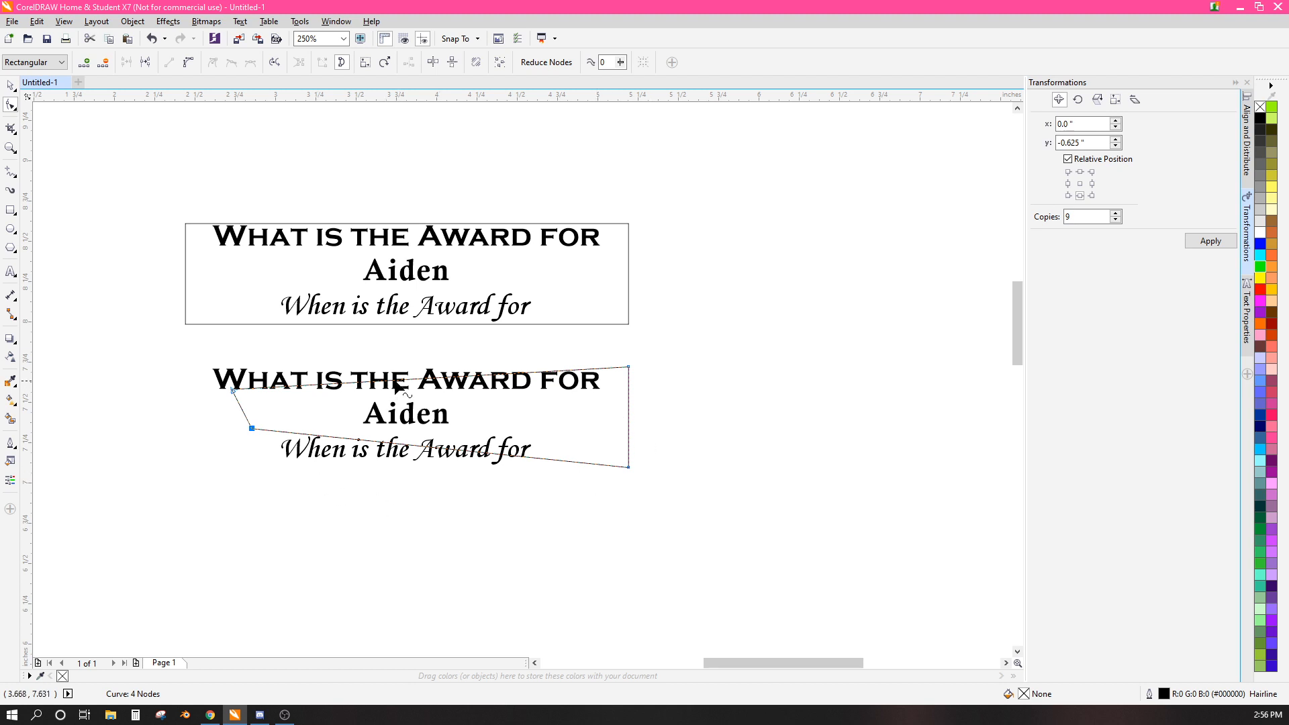
key(ctrl+z)
key(ctrl+z)
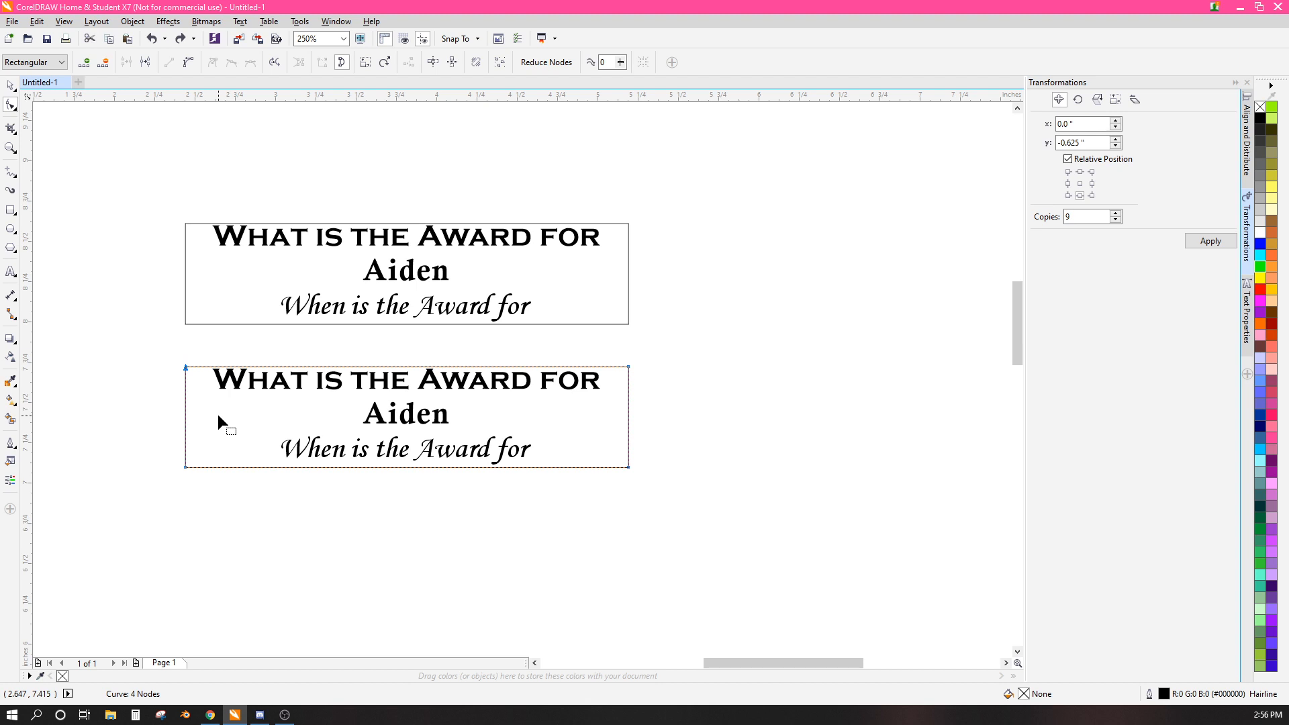
- Break the lower plate's outline apart at its upper left node and delete the loose end node to remove the top edge
right_click(184, 366)
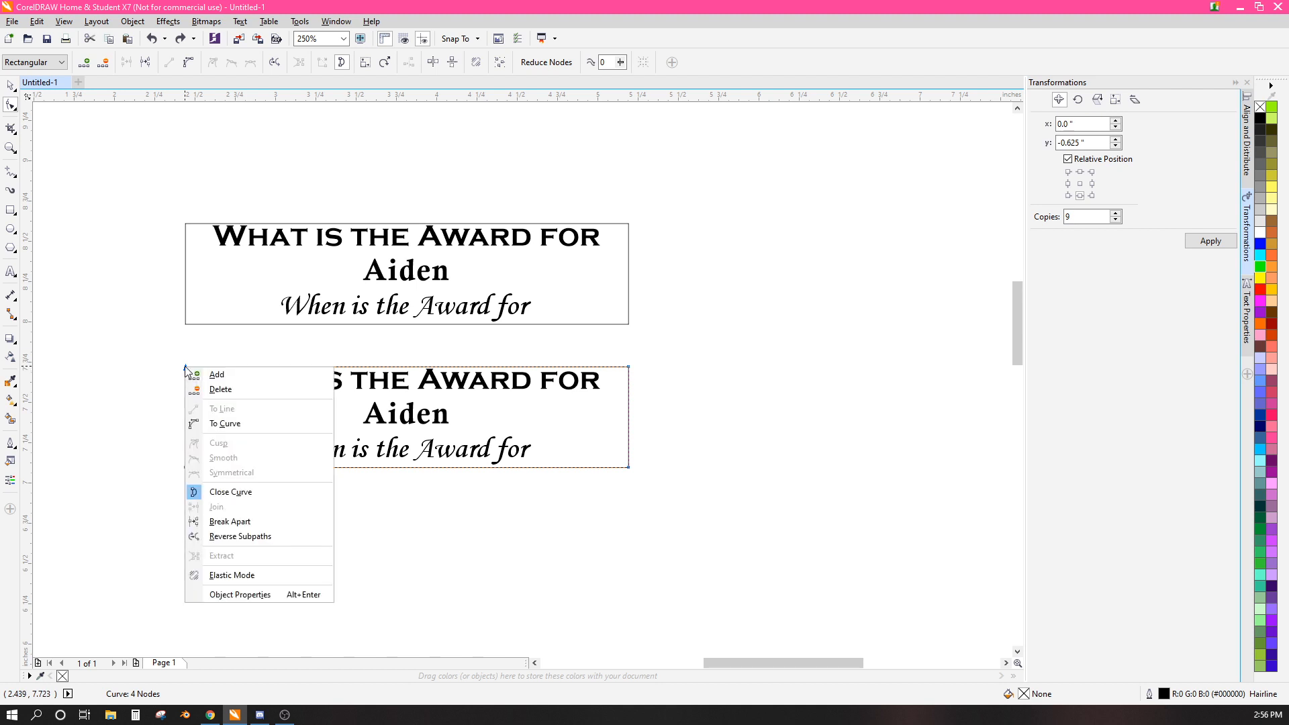
click(228, 522)
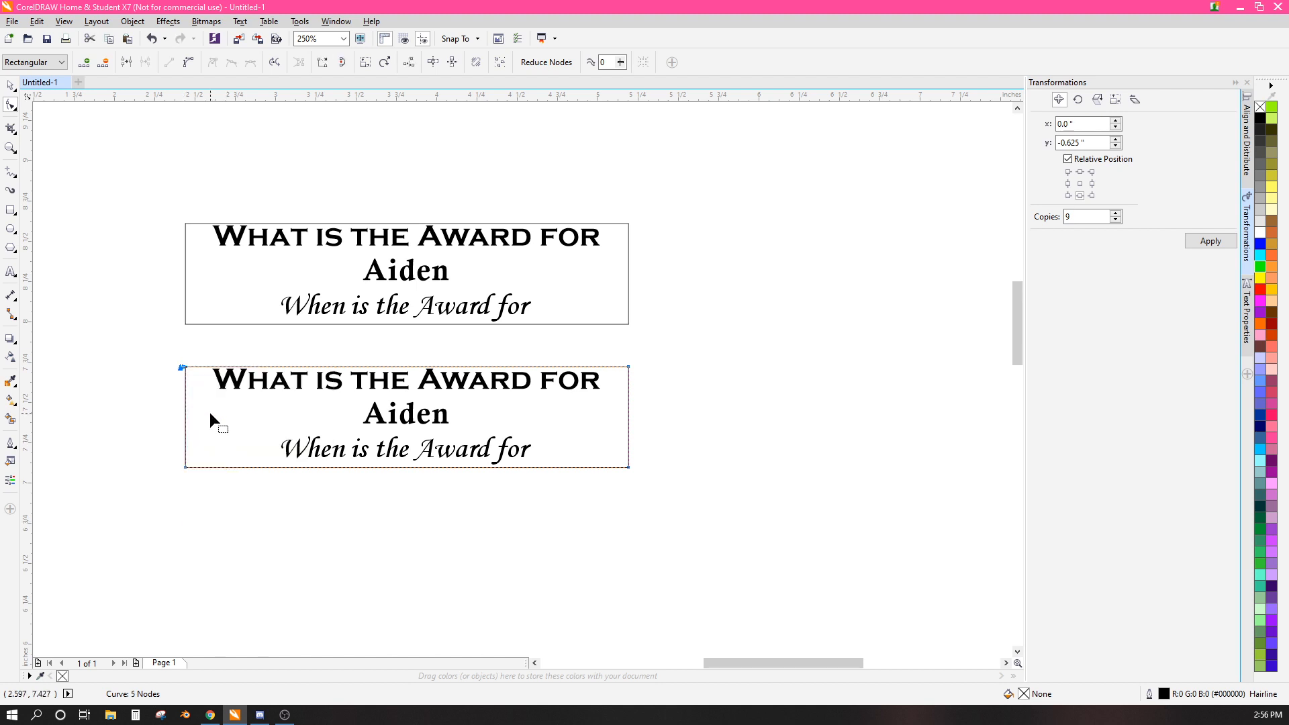
click(249, 421)
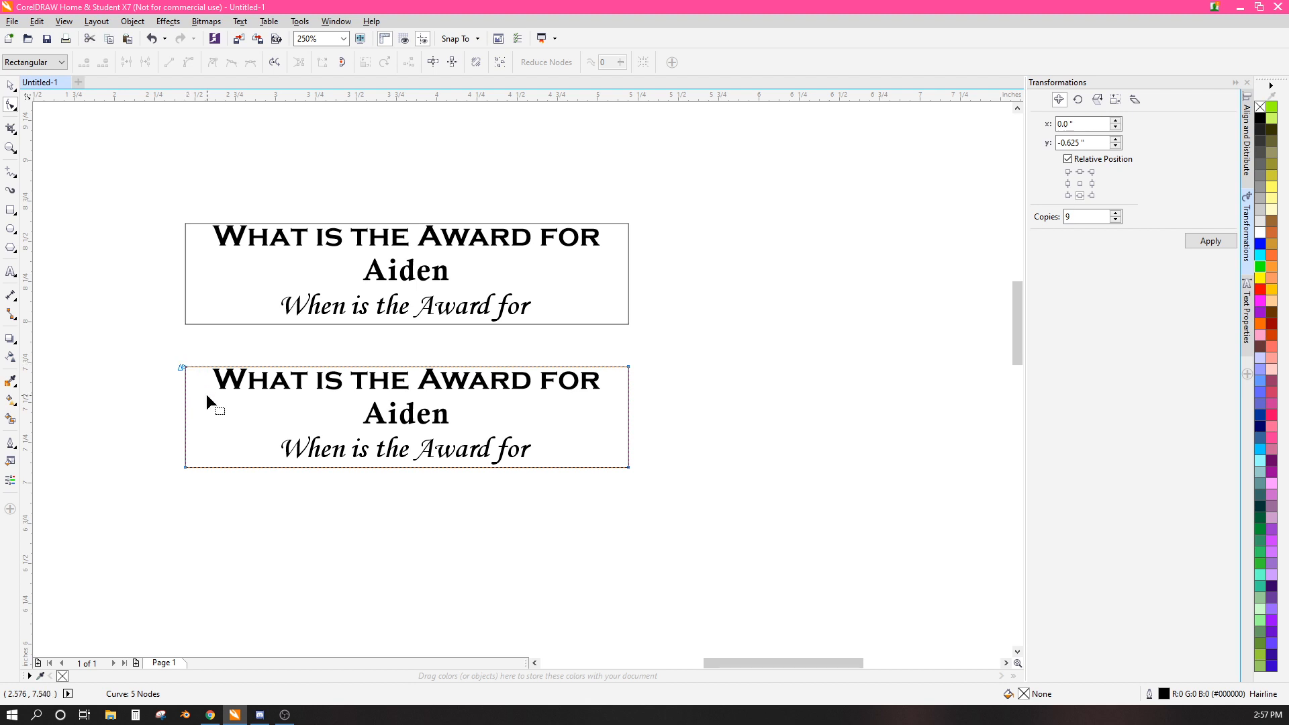
click(187, 366)
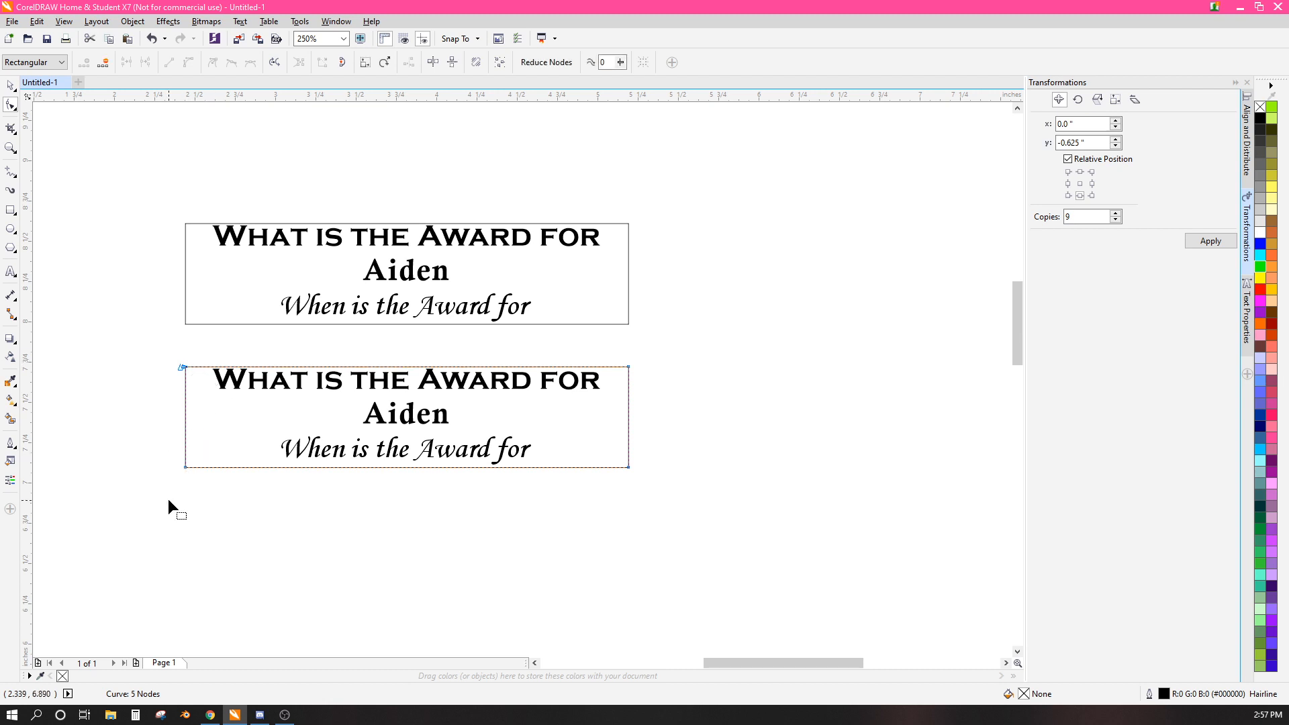
key(Delete)
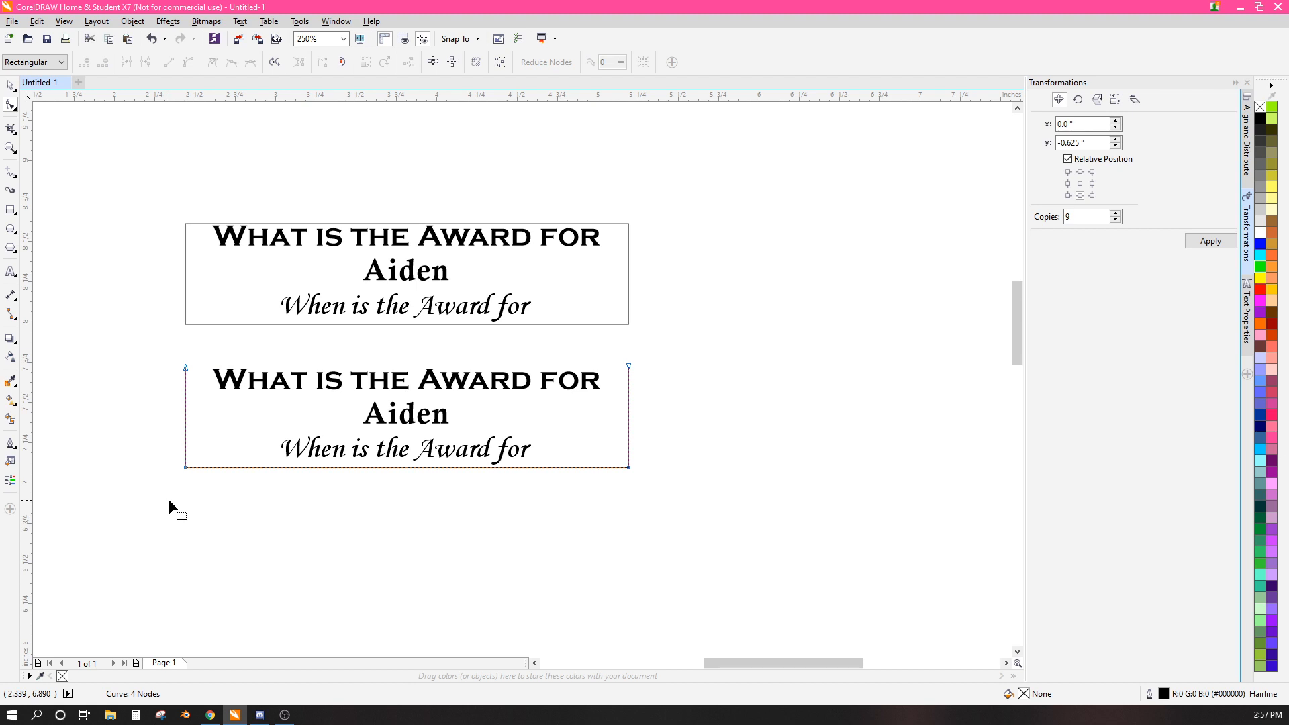
- Group the lower plate's open outline with its three text lines
click(11, 85)
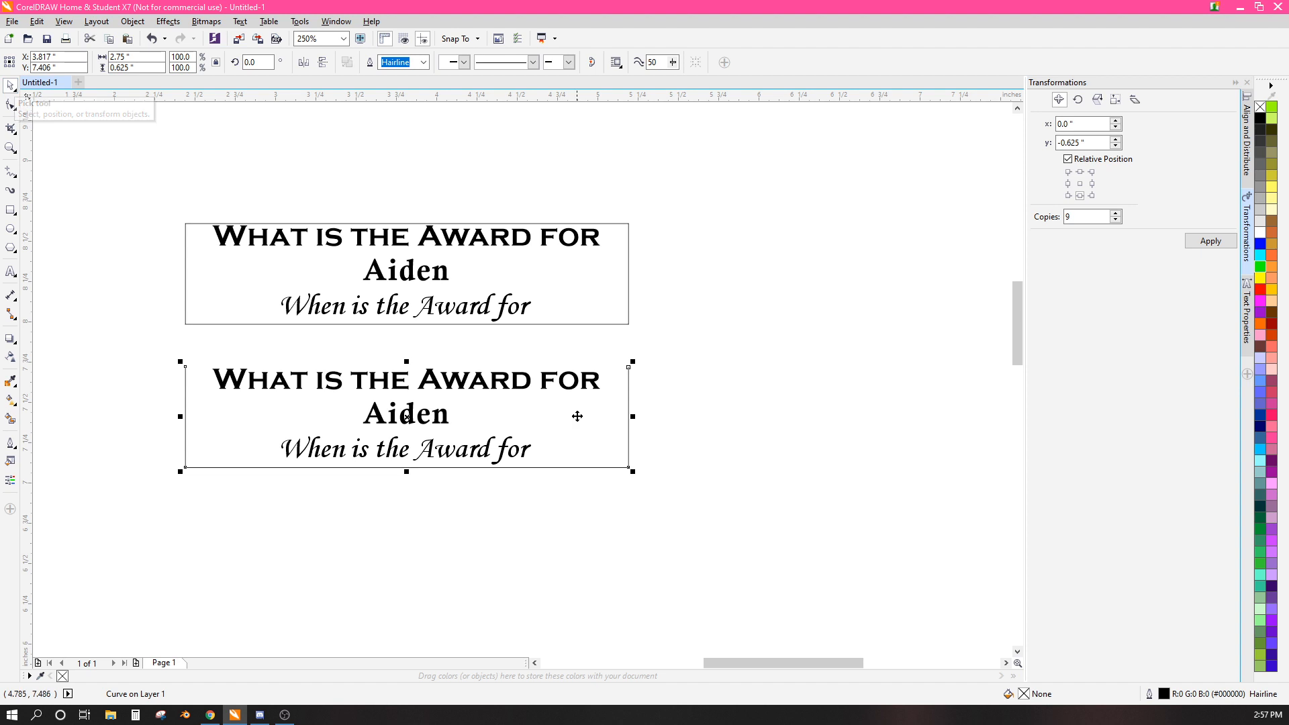
drag(685, 512, 125, 344)
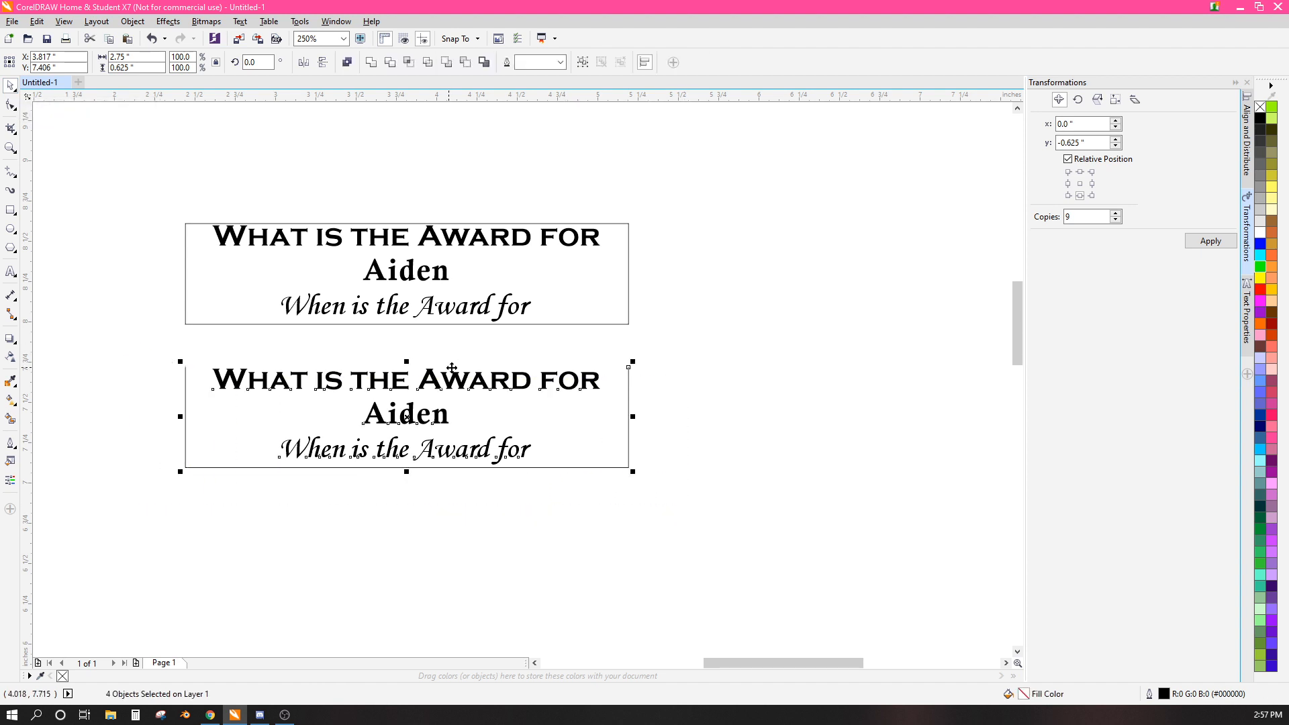
key(ctrl+g)
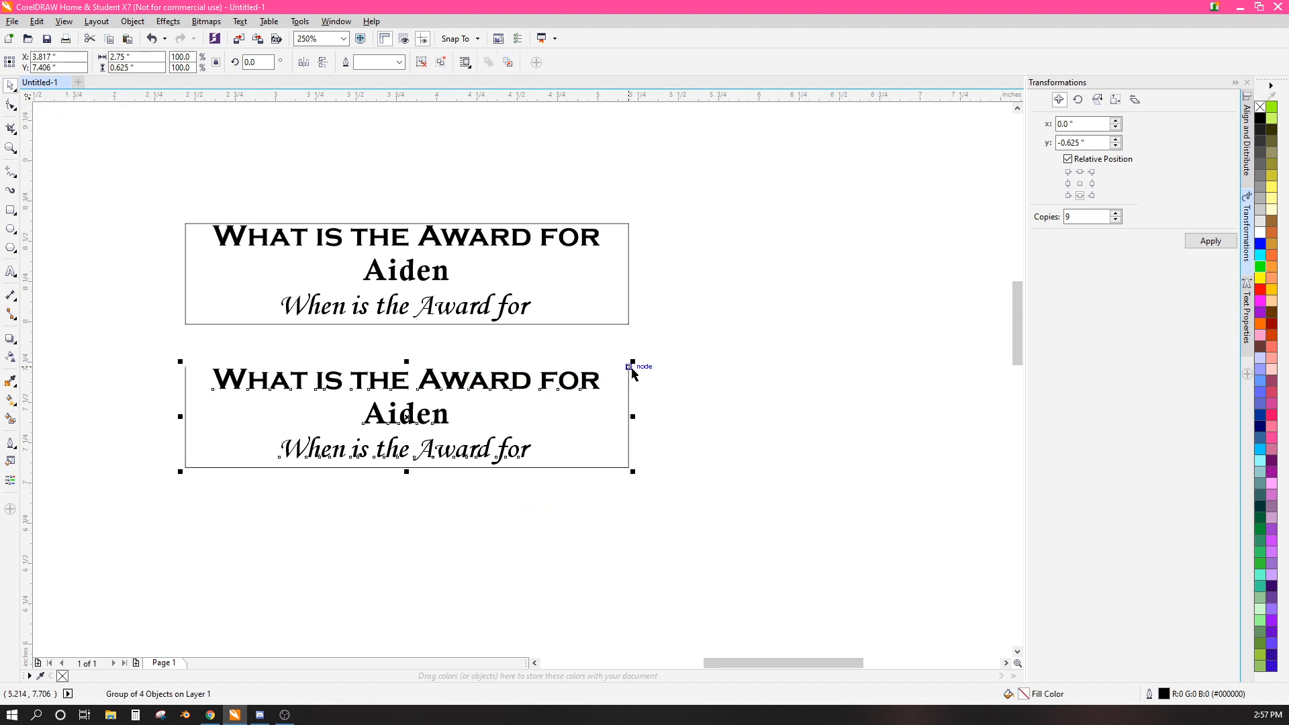
- Snap the open-topped plate directly beneath the closed plate and make 8 copies of it, each offset vertically by -0.625"
drag(628, 367, 628, 324)
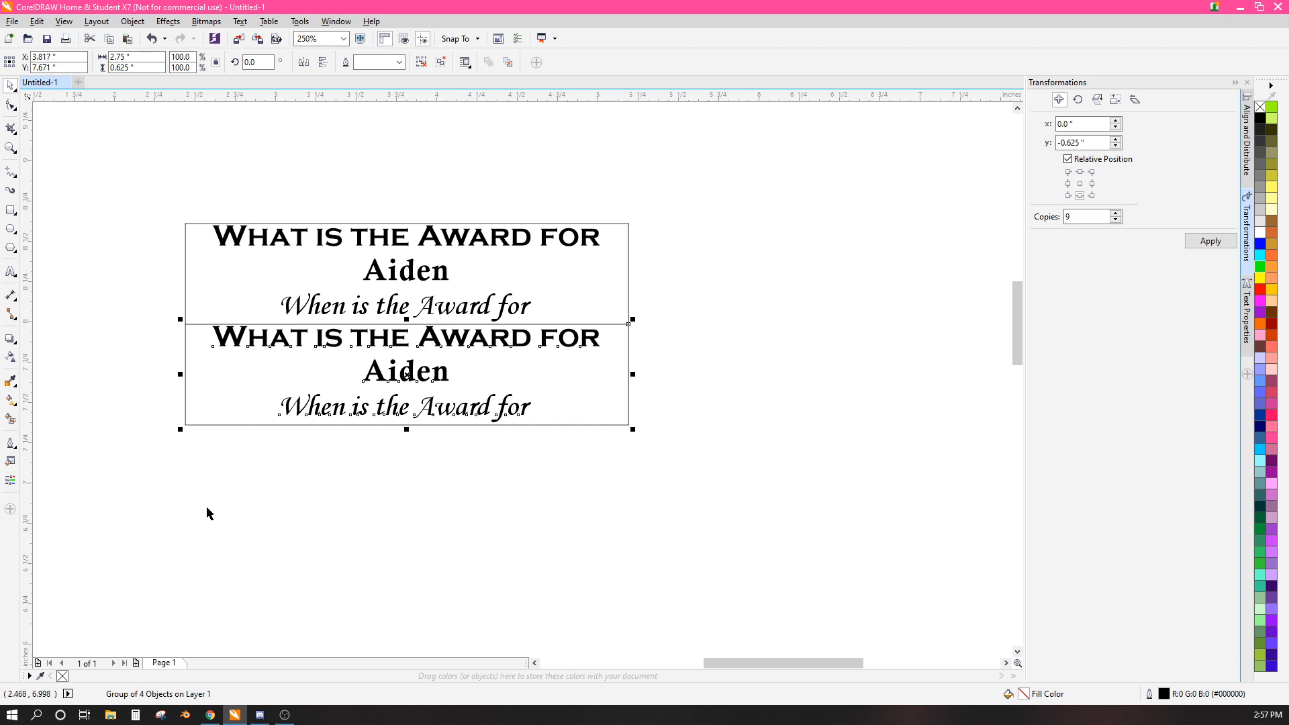
scroll(599, 469, down, 1)
drag(646, 529, 585, 437)
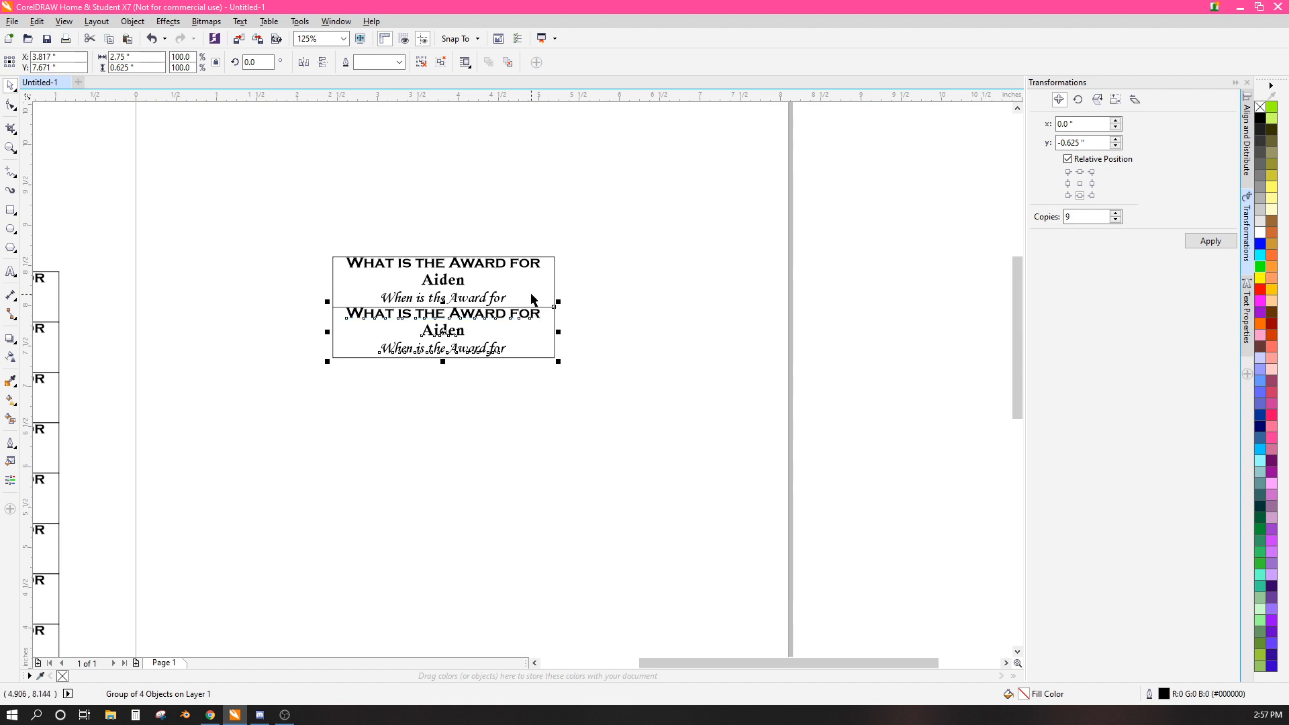
double_click(1096, 217)
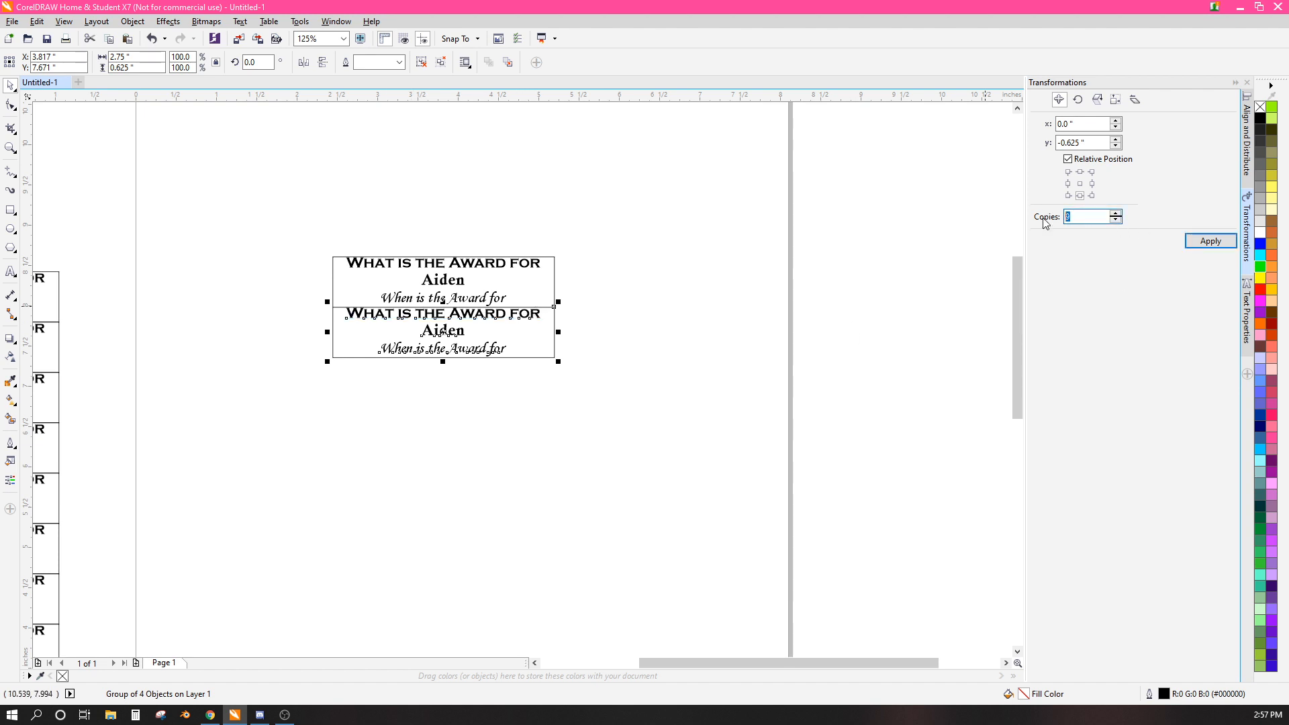
text(8)
key(Return)
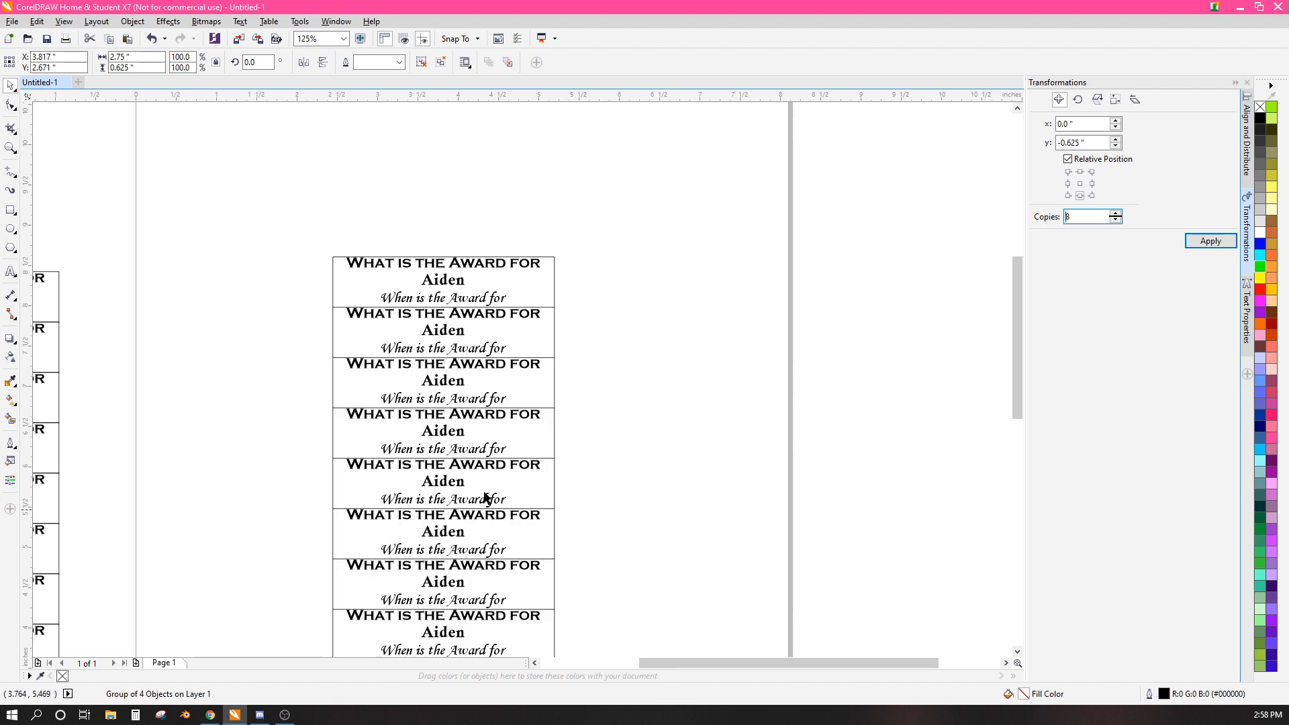
- Group the ten stacked plates and center the group on the page
scroll(734, 383, down, 2)
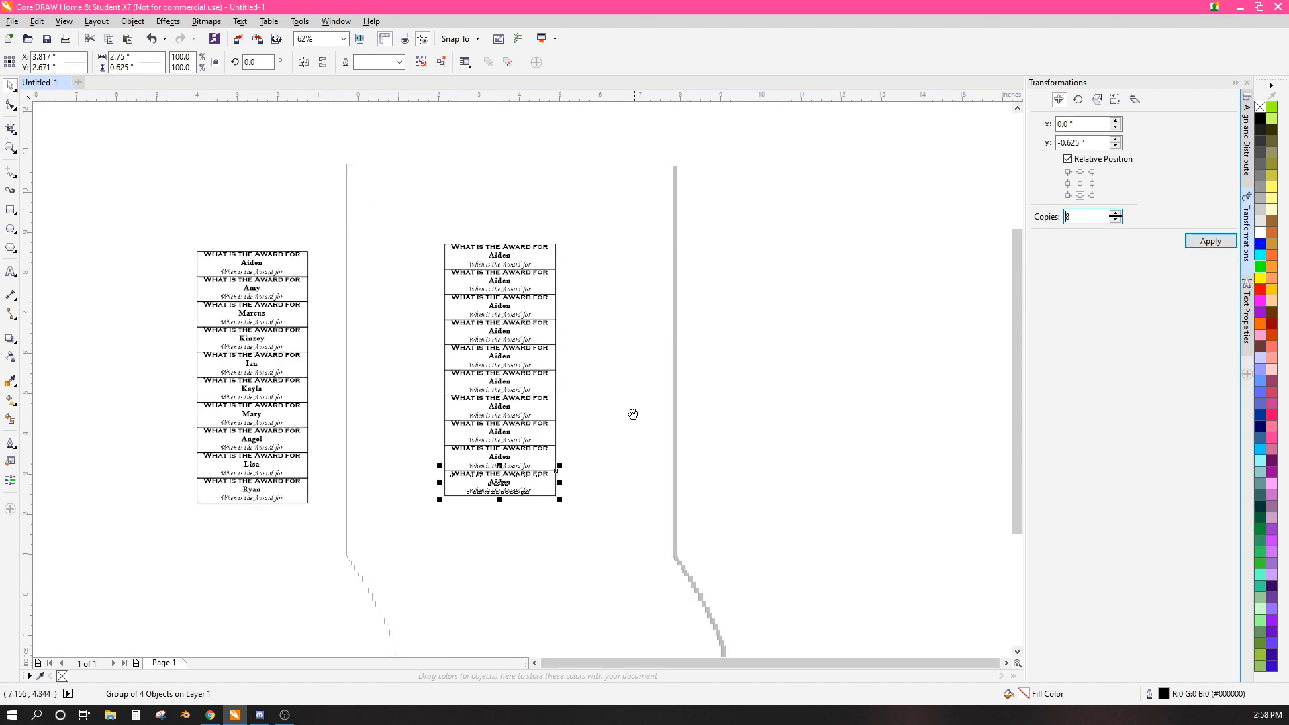
drag(602, 550, 367, 195)
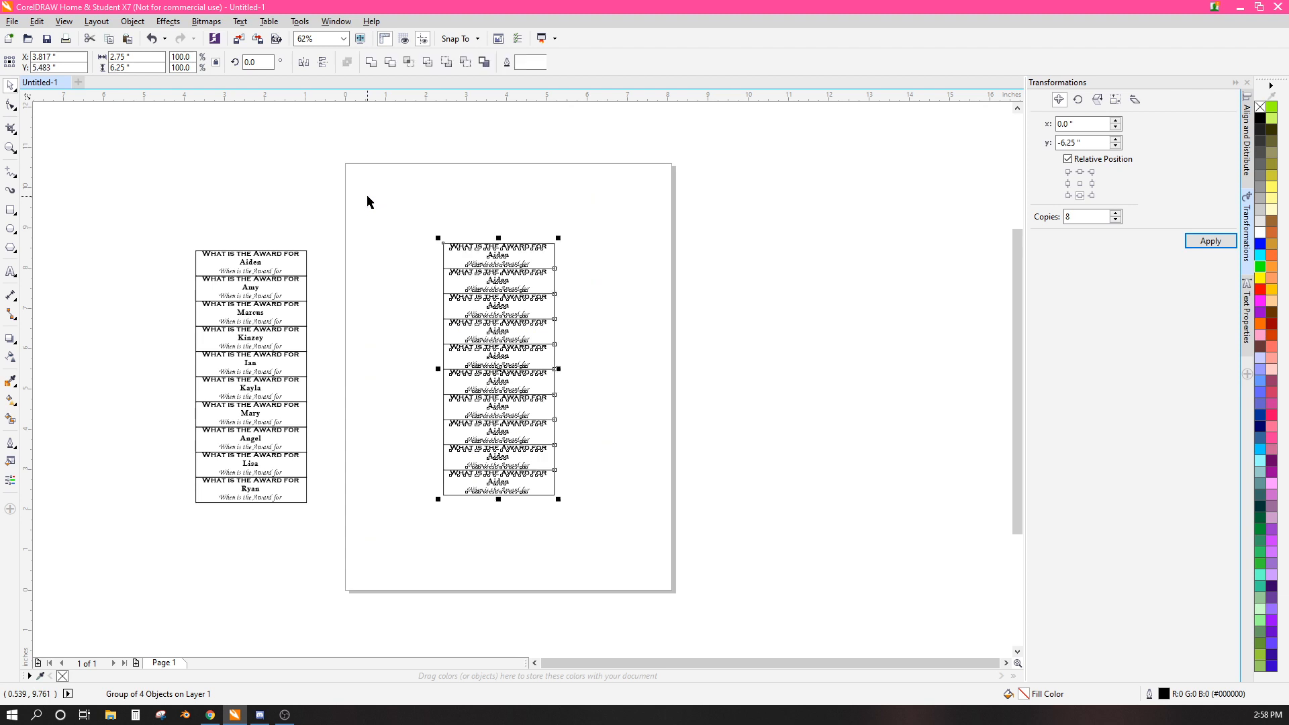
key(ctrl+g)
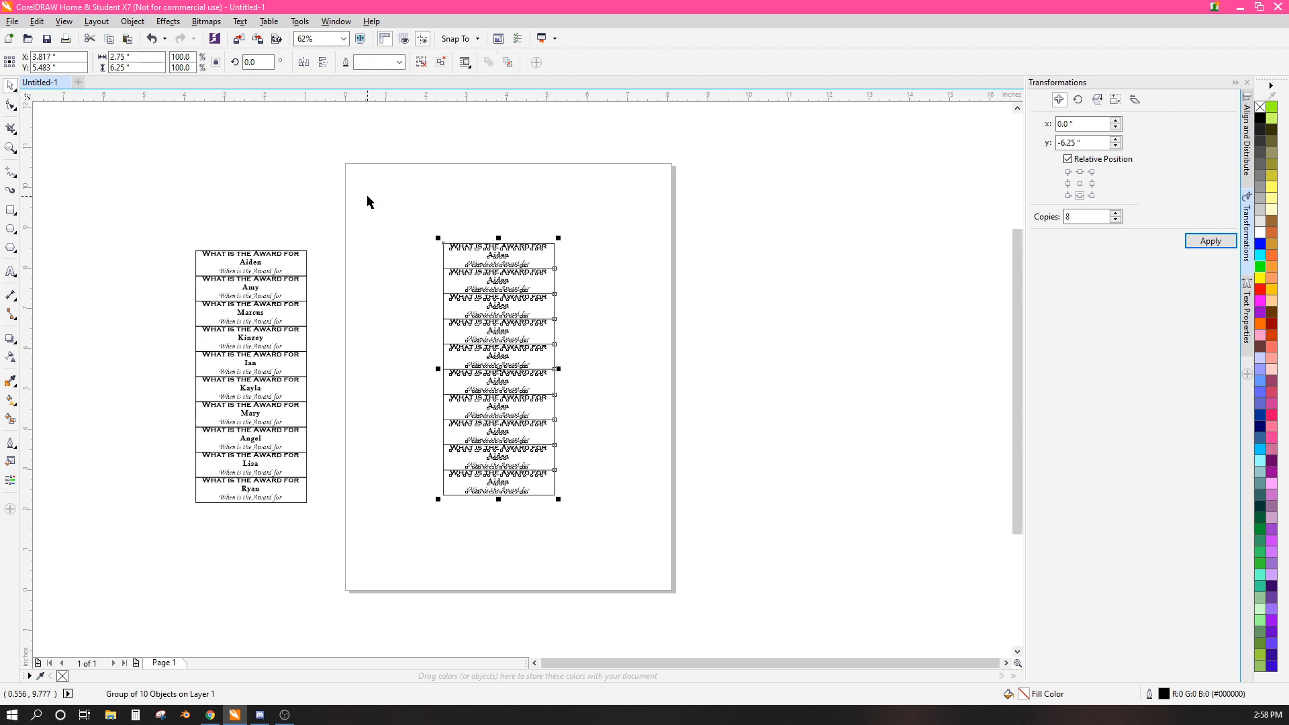
key(p)
click(367, 201)
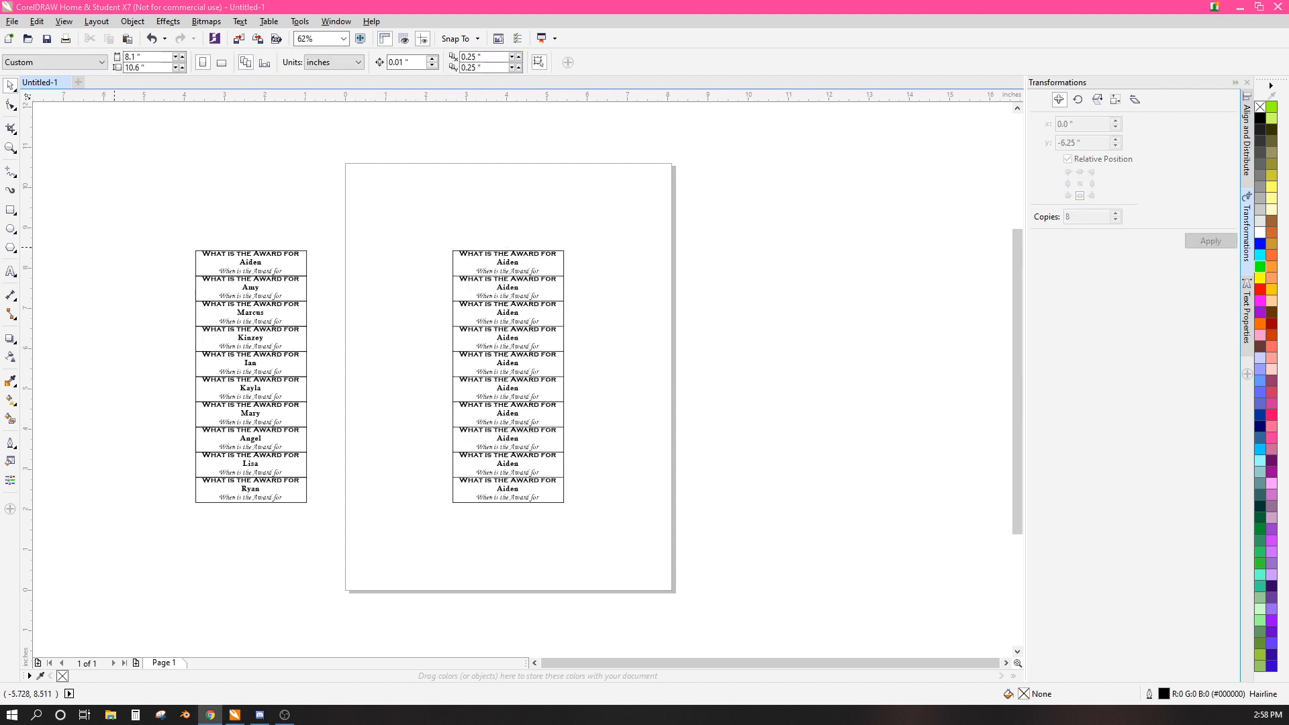
- Replace the recipient name on the second plate of the page's stack with the second name from the finished column
click(10, 271)
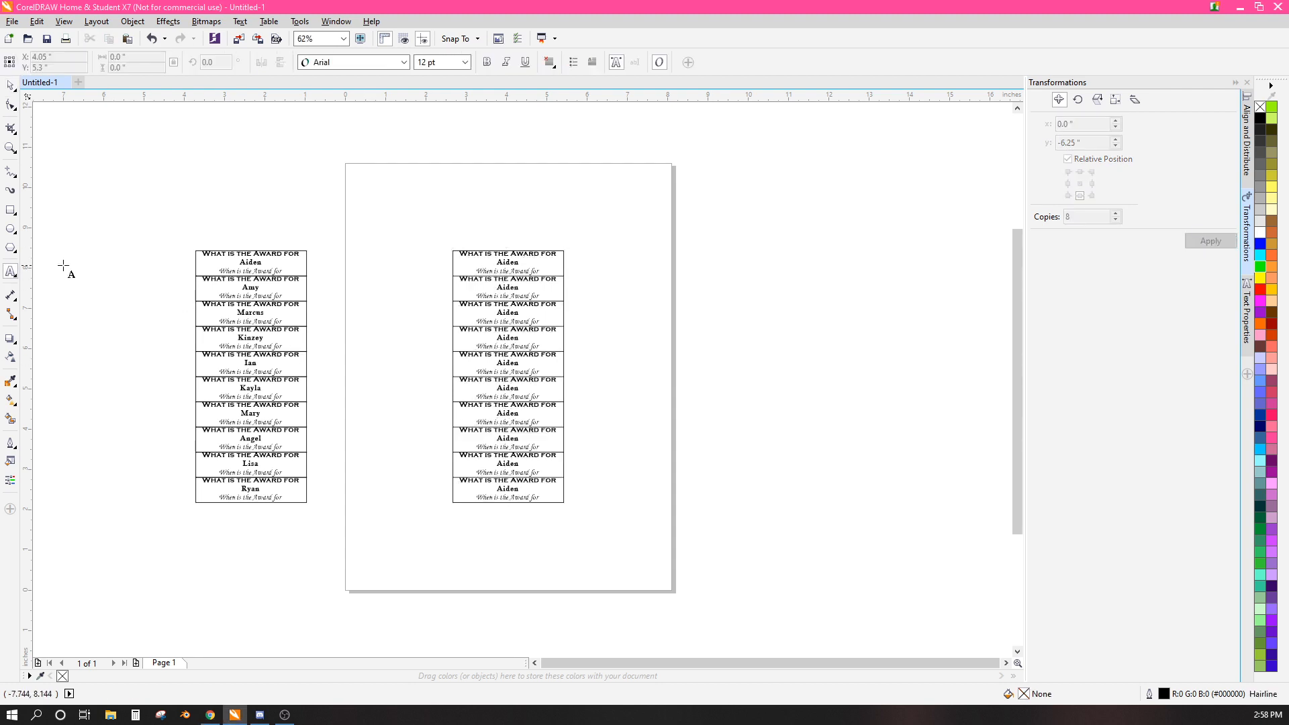
double_click(504, 288)
text(Amy)
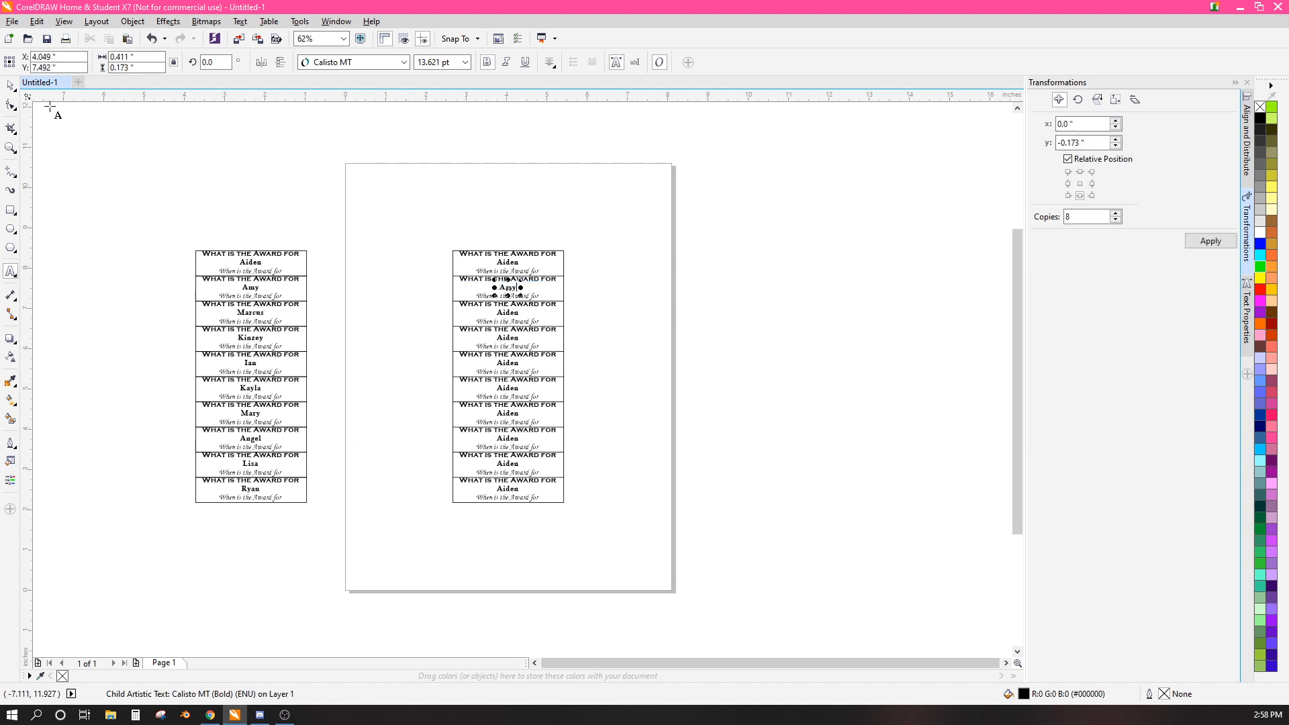
- Move the open-topped plate stack off the page beside the outer side of the named column and ungroup it into ten plates
click(10, 85)
click(545, 347)
drag(544, 347, 152, 346)
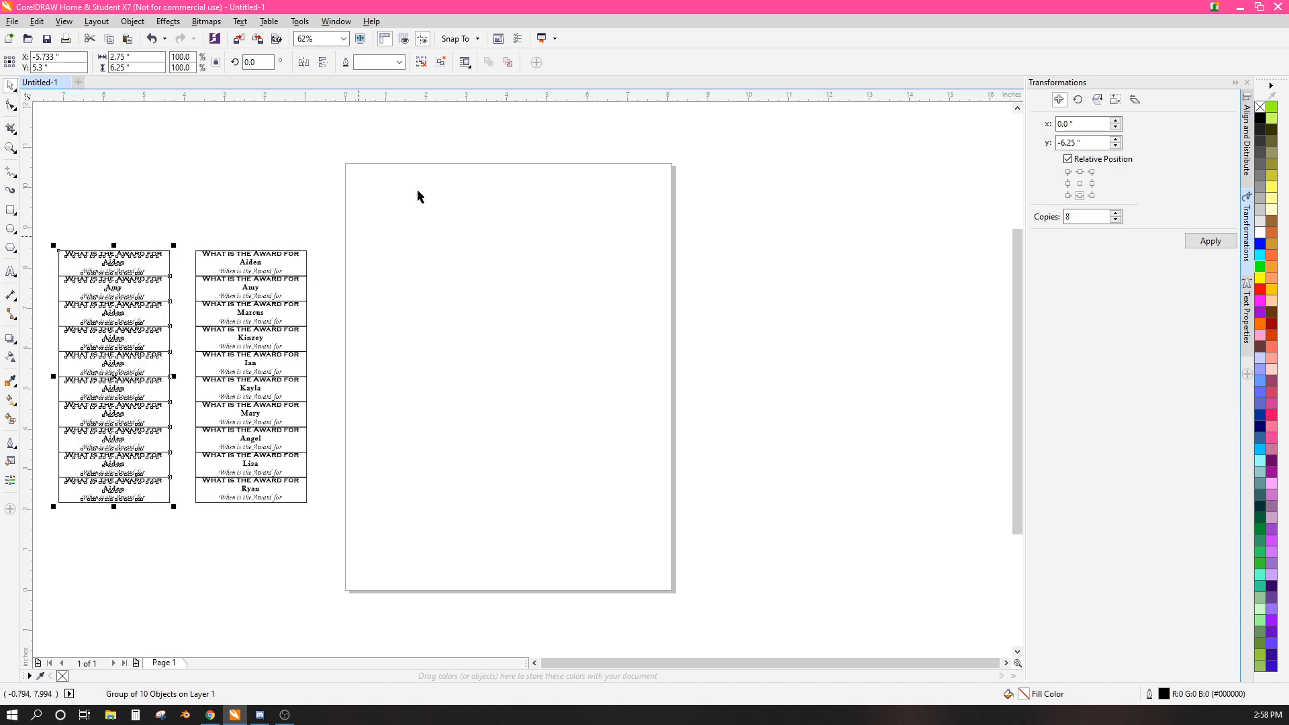
click(422, 64)
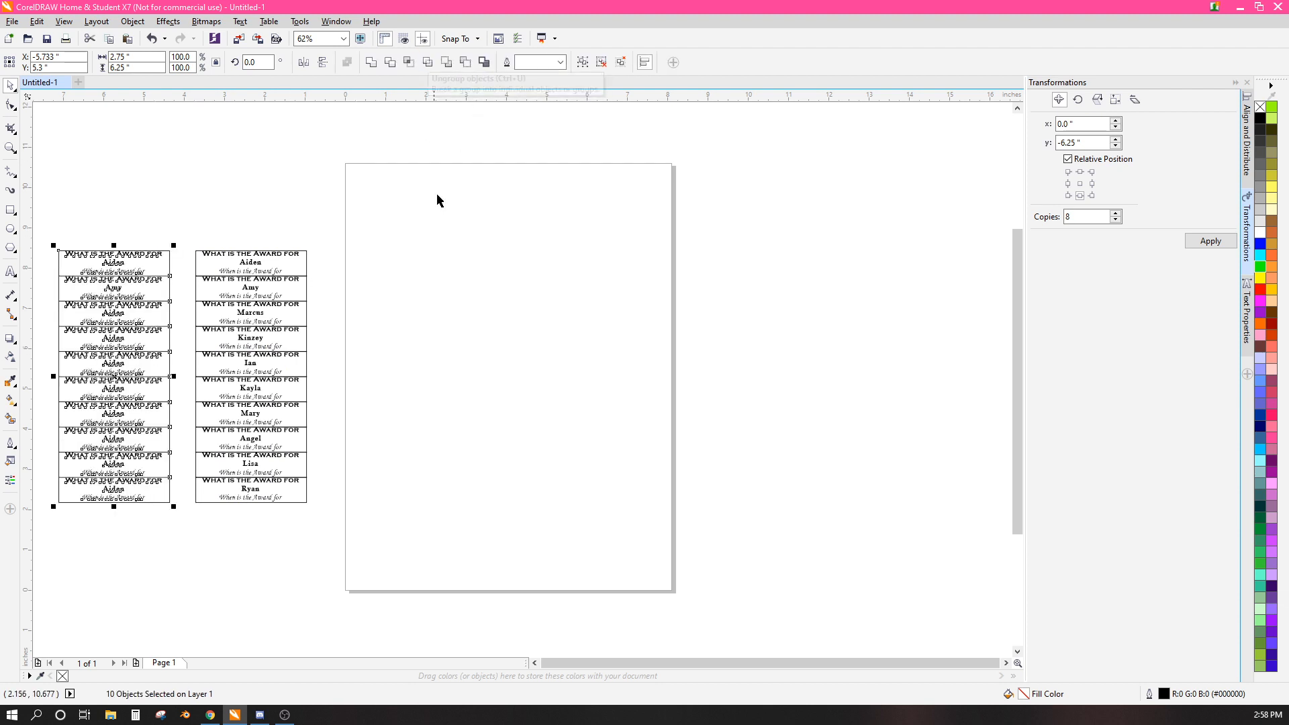
click(495, 354)
- Replace the recipient name on the fifth open-topped plate with the fifth name from the finished column
click(121, 364)
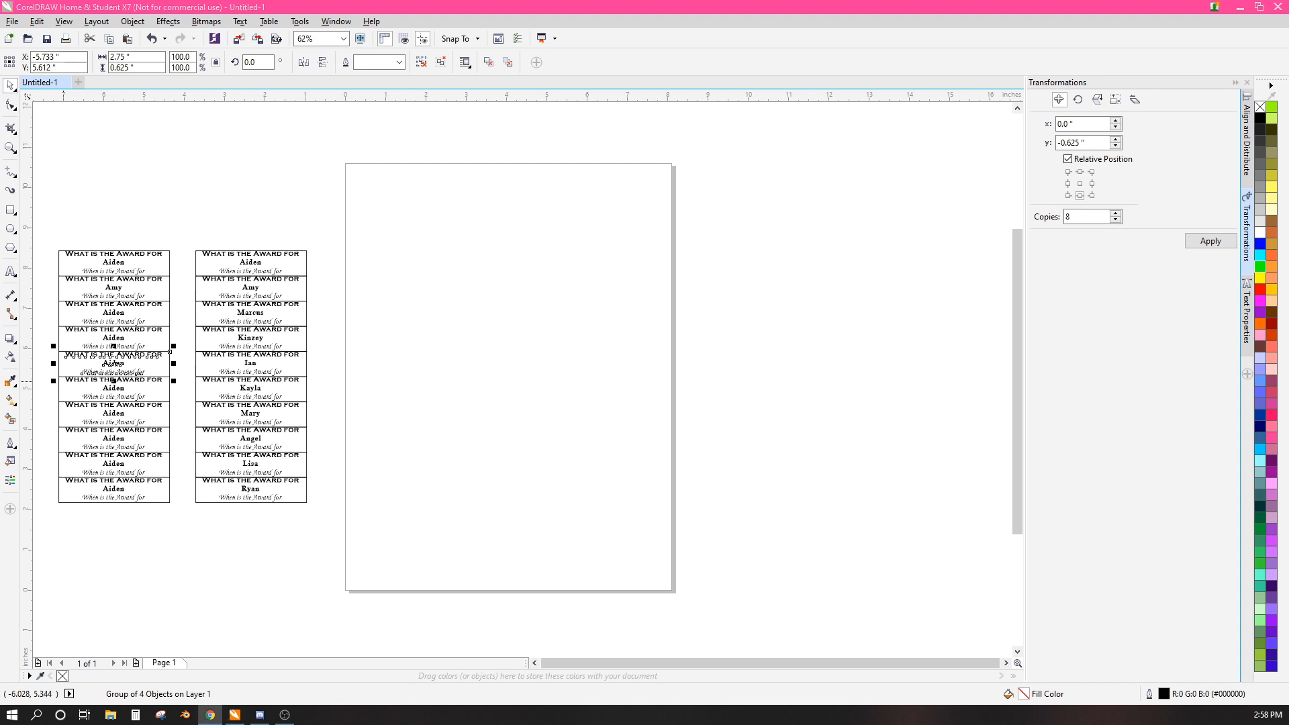
click(10, 271)
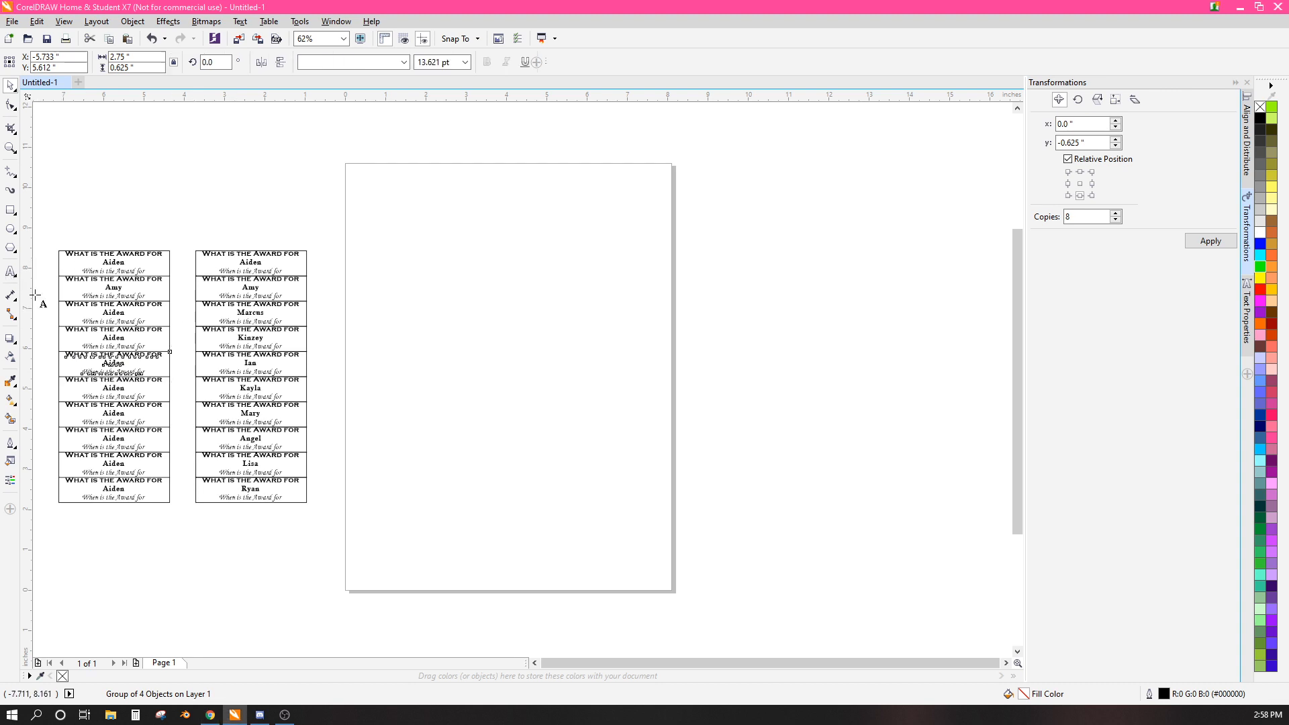
double_click(122, 364)
text(Ian)
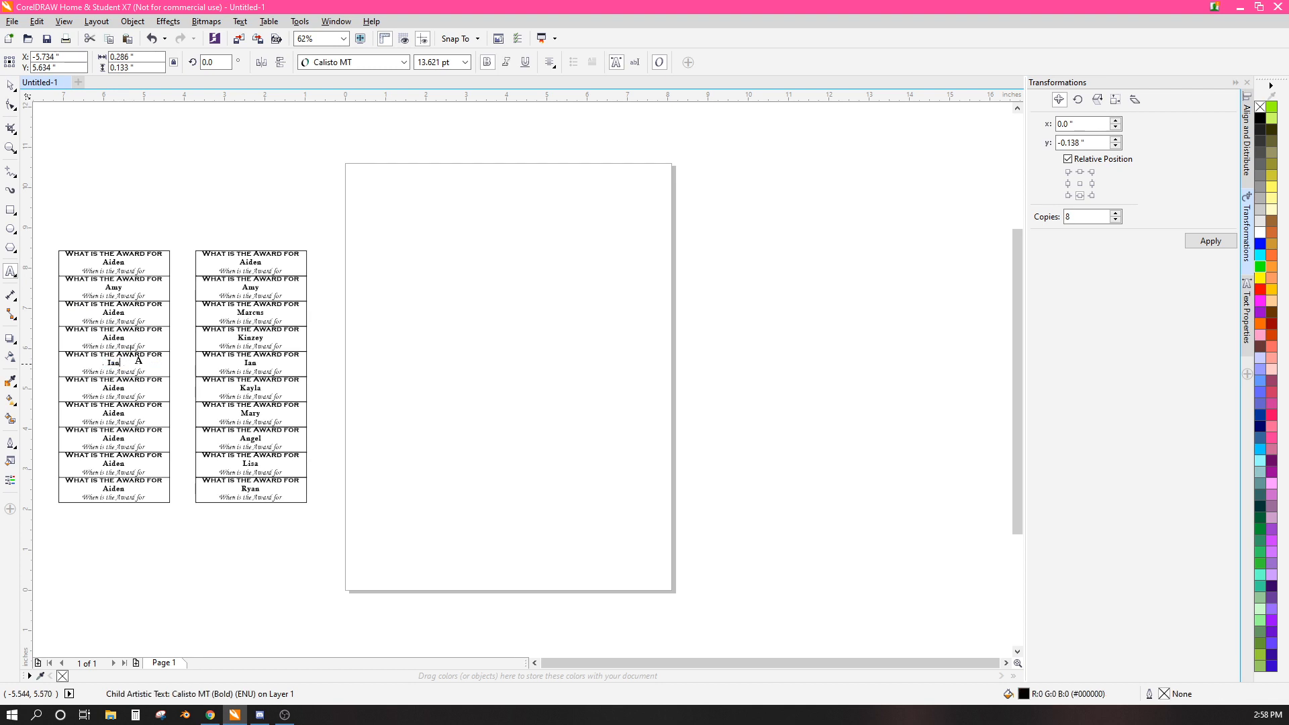
- Center the fifth open-topped plate on the page by itself and deselect it
click(10, 85)
click(119, 364)
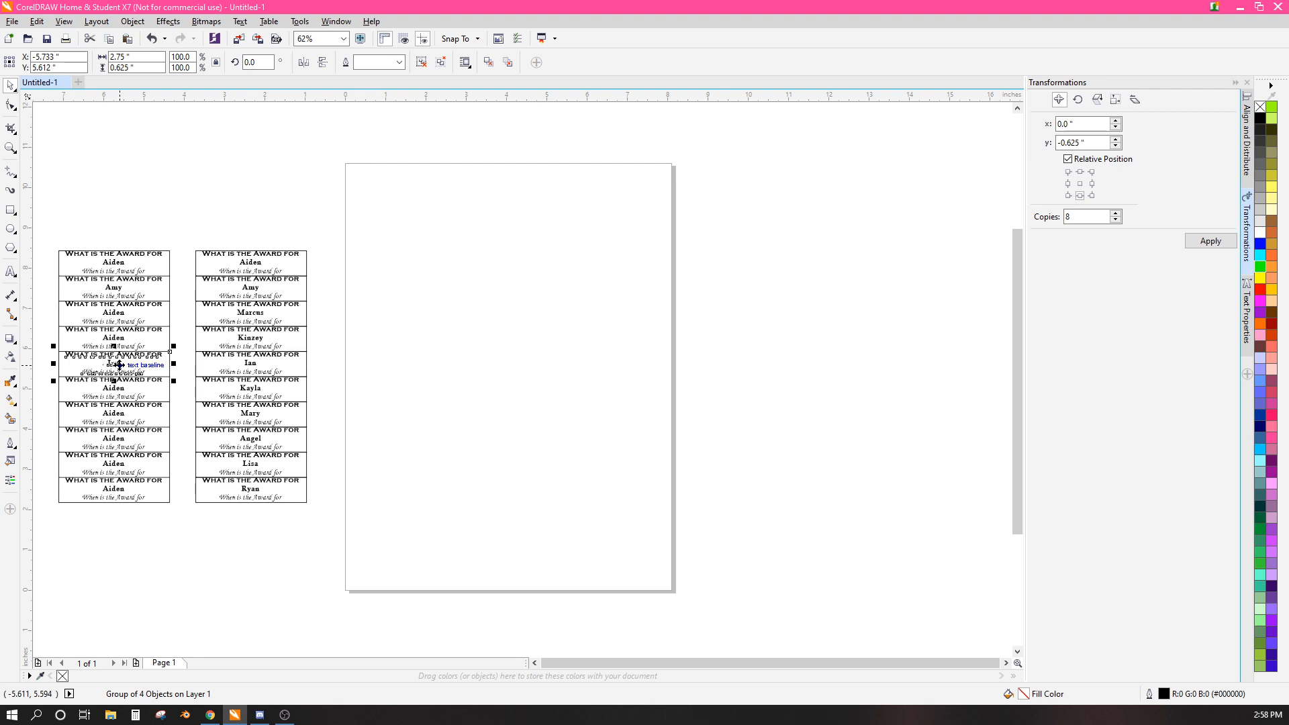
key(p)
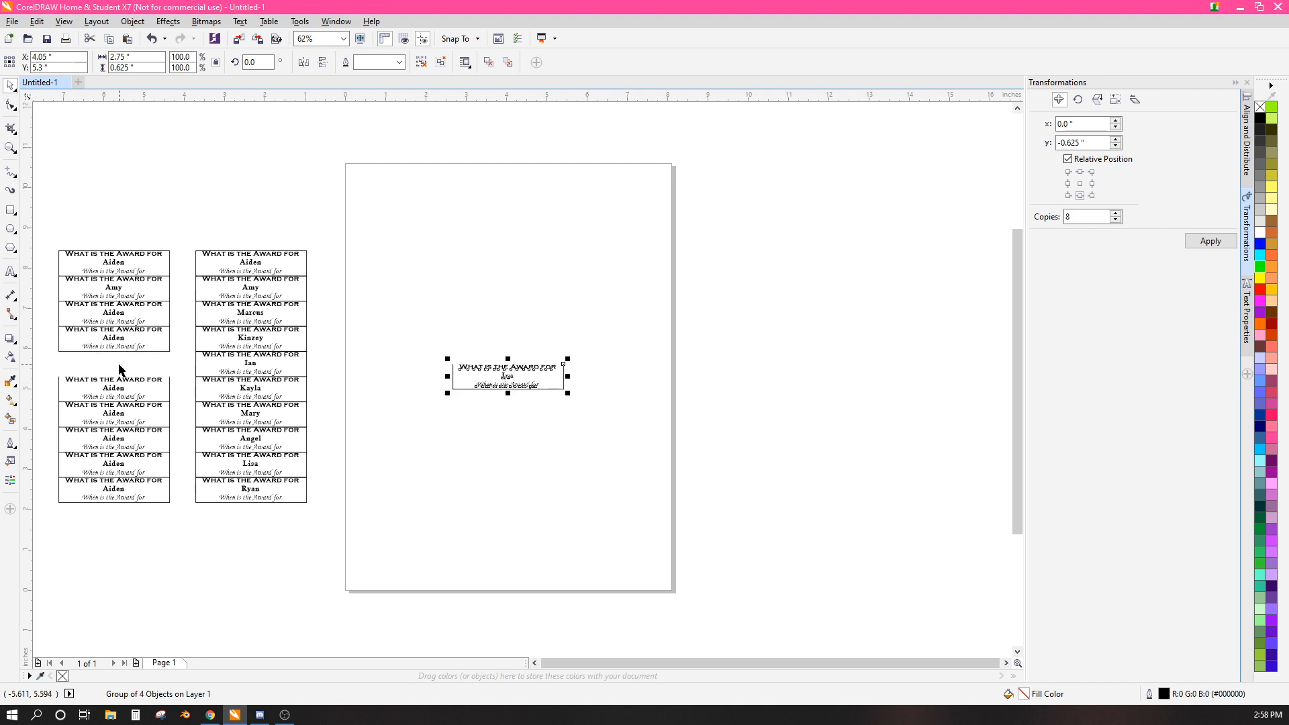
click(558, 437)
- Draw a 2.75" 2-Point Line between the plate's two upper end nodes to close its open top edge
scroll(564, 380, up, 4)
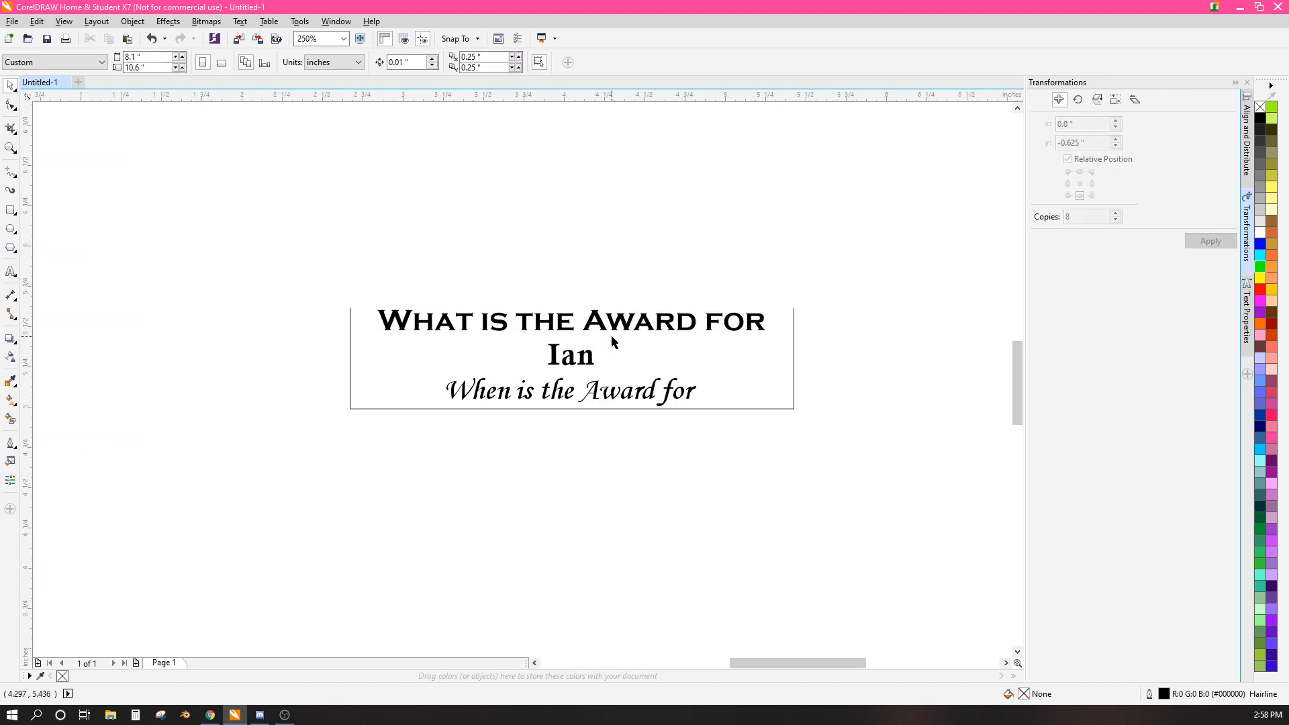
drag(611, 334, 537, 368)
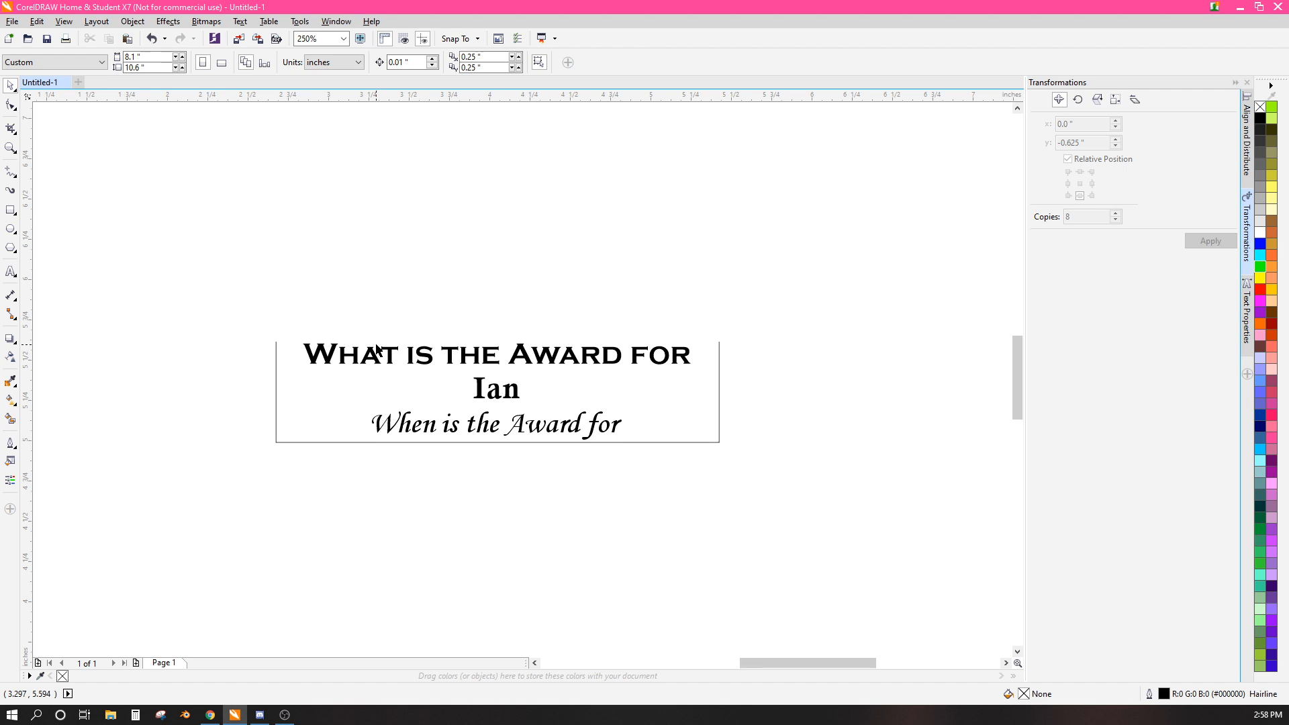
click(17, 178)
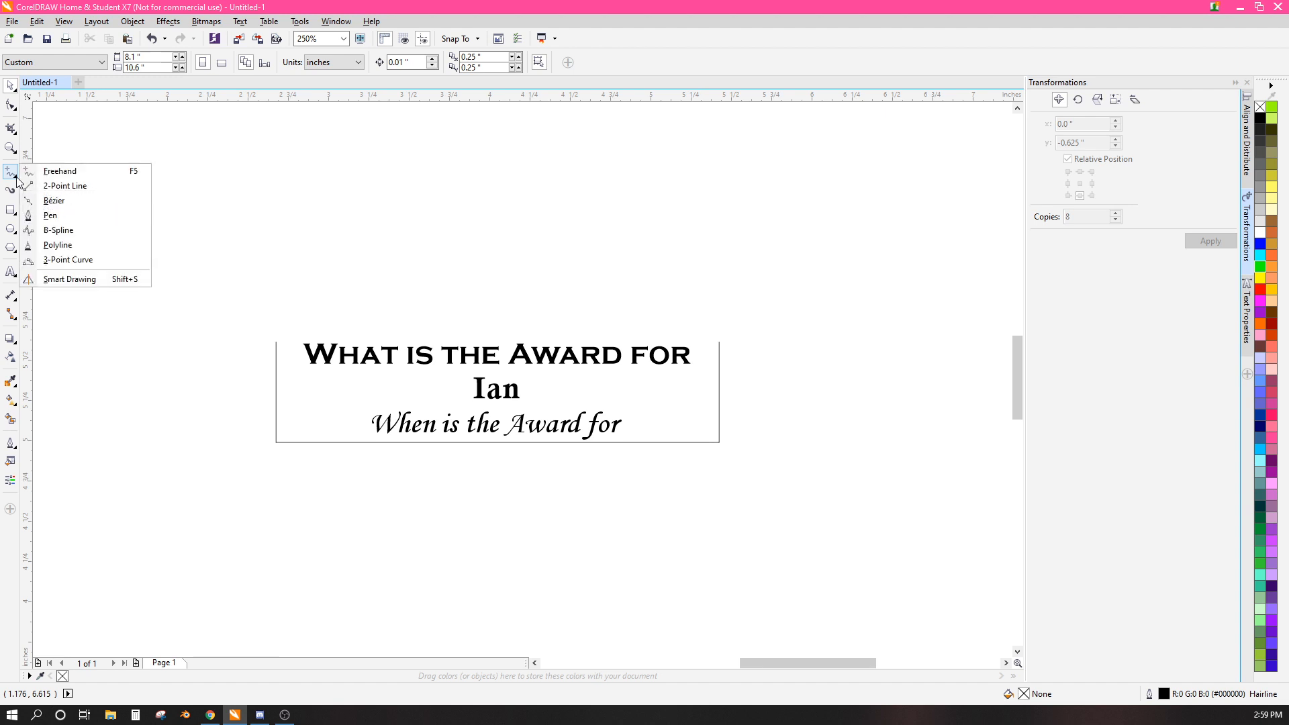
click(63, 186)
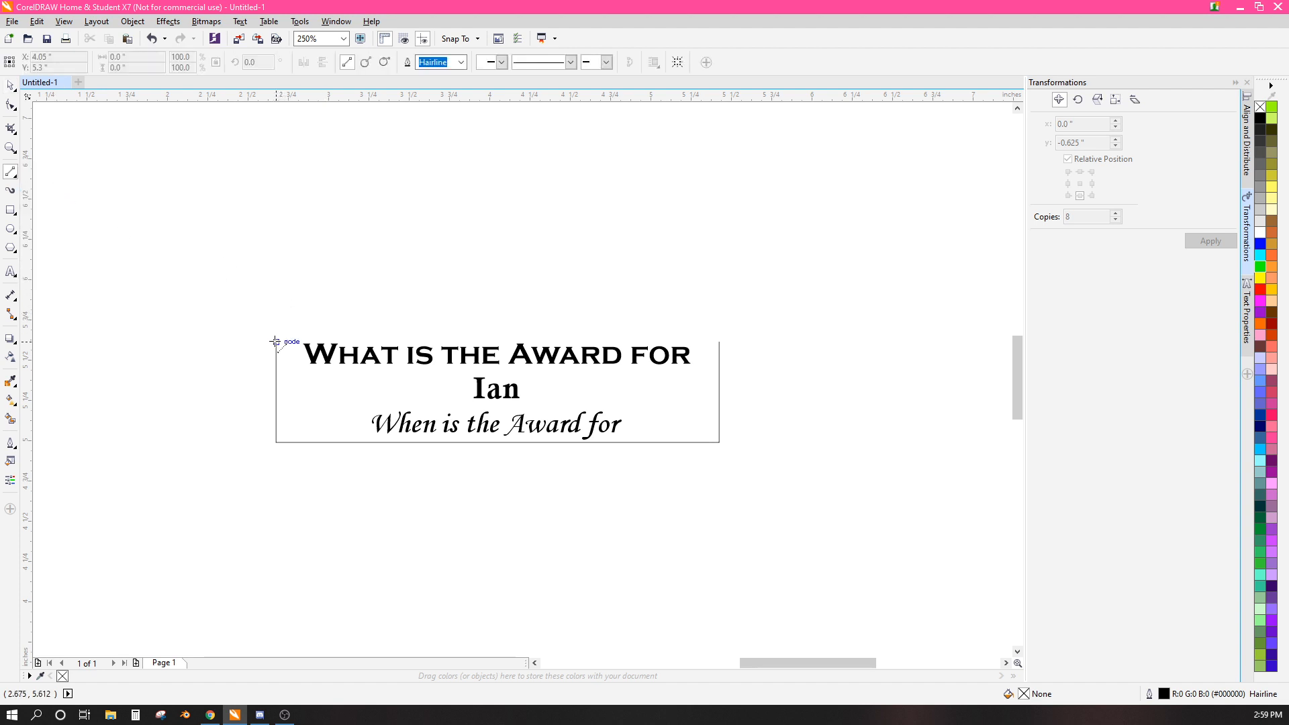
drag(275, 342, 718, 341)
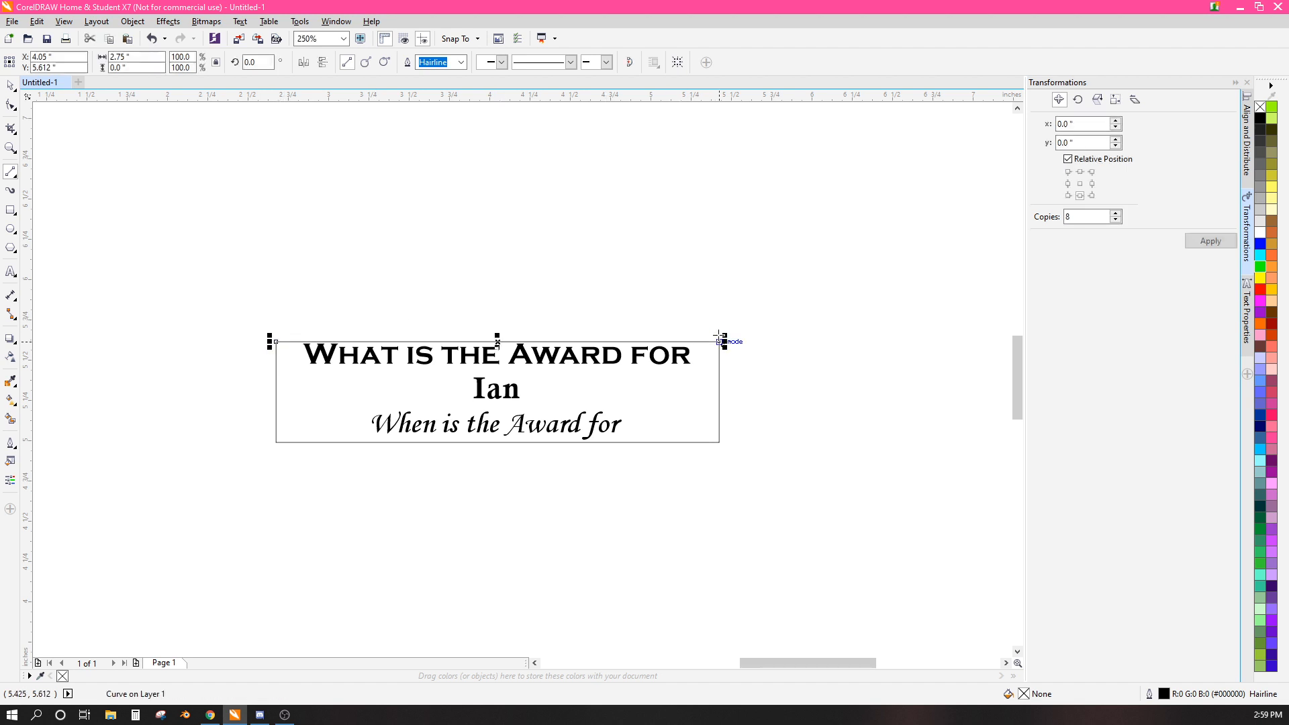
- Ungroup the plate, regroup its parts with the new top line, and move it off the page above the two columns
click(10, 86)
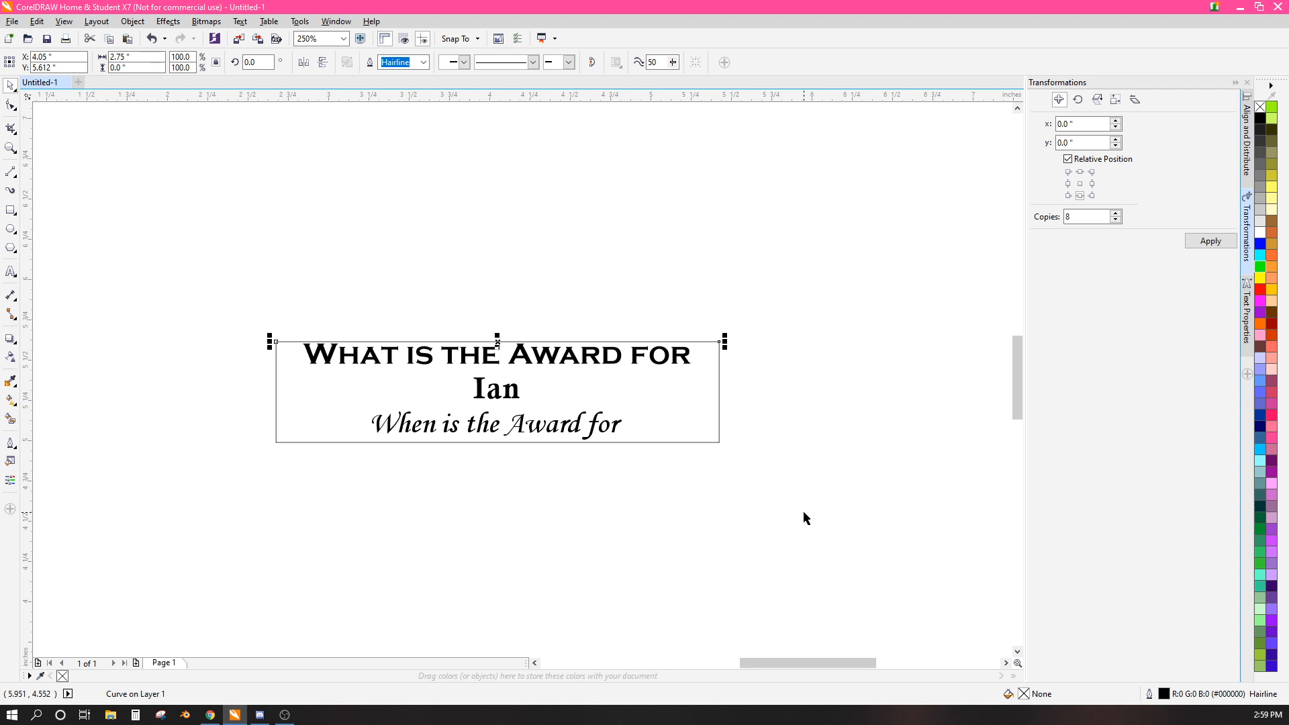
drag(804, 513, 232, 277)
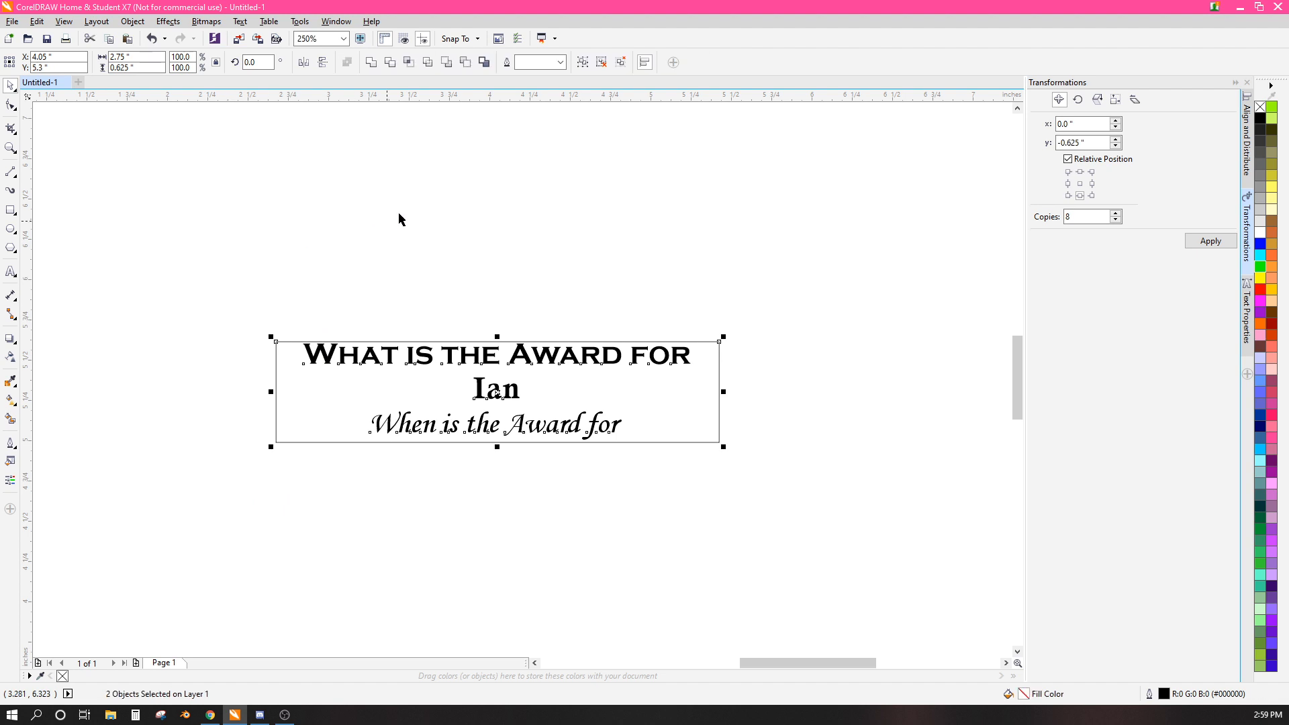
click(600, 61)
key(ctrl+g)
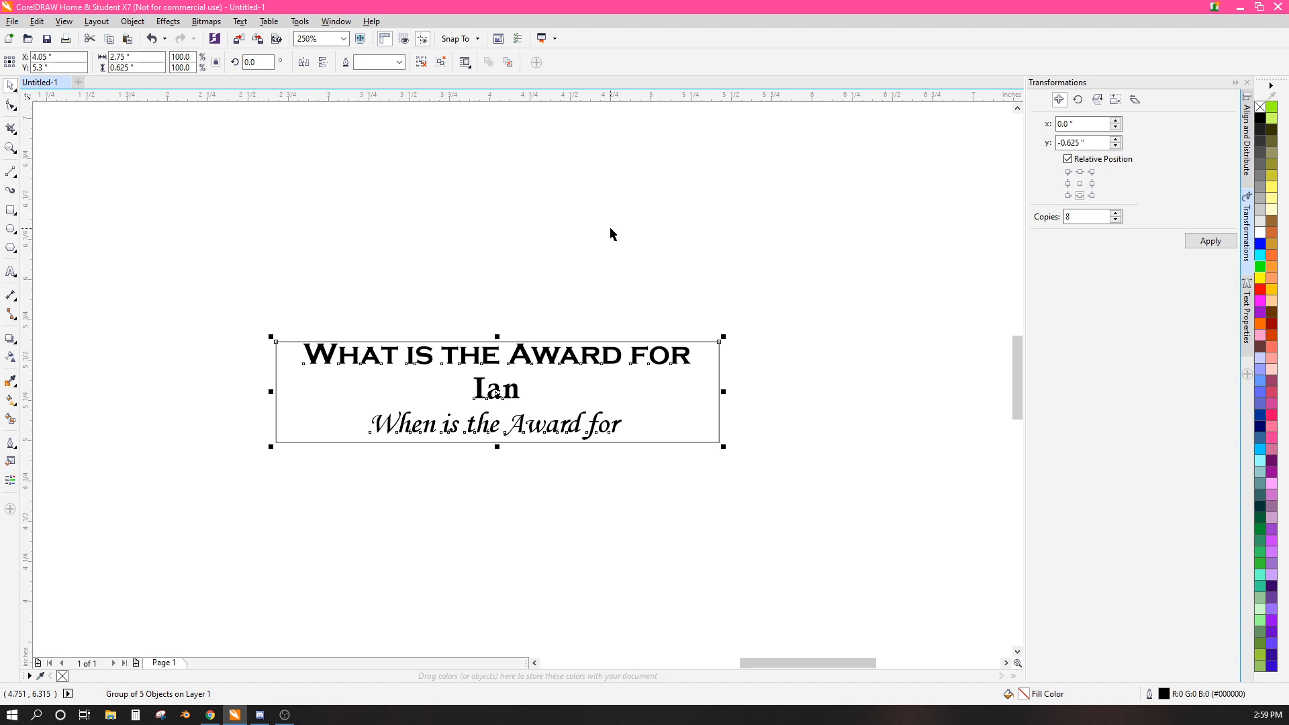
scroll(610, 227, down, 2)
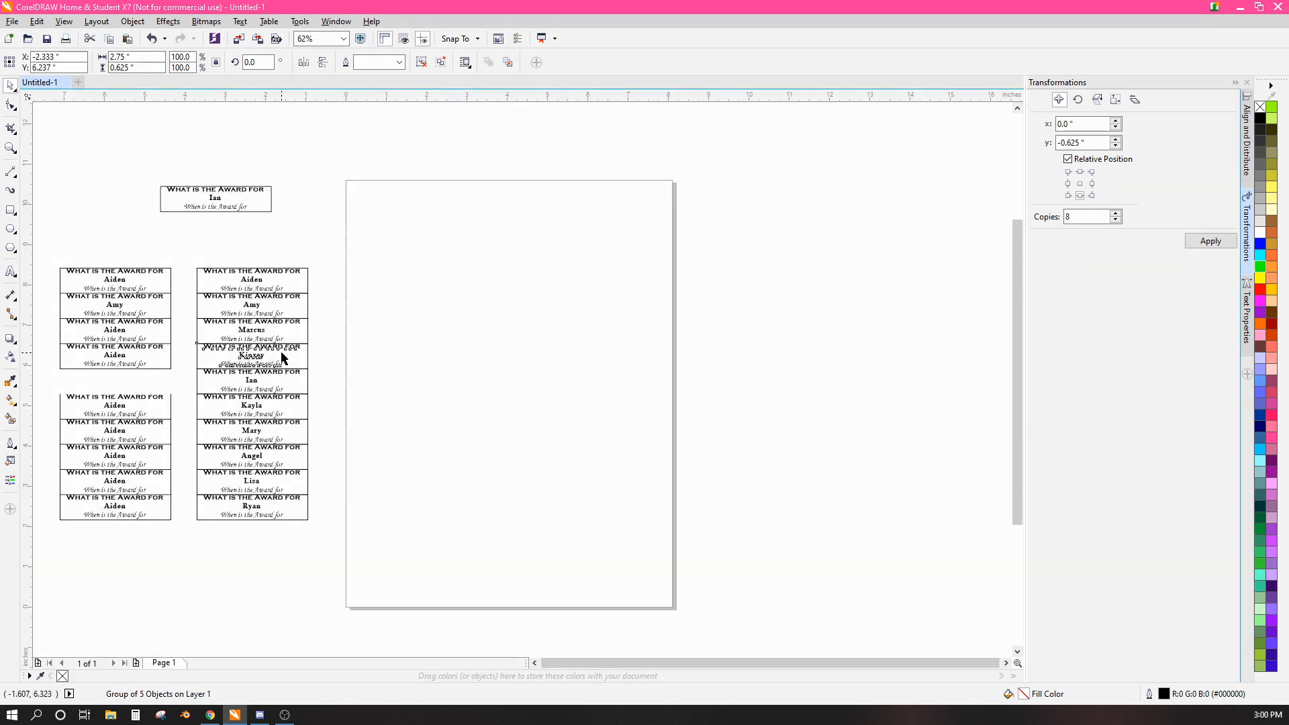
- Center the column of ten named plates on the page as one group and ungroup it into individual plates
click(280, 351)
drag(345, 555, 183, 247)
key(ctrl+g)
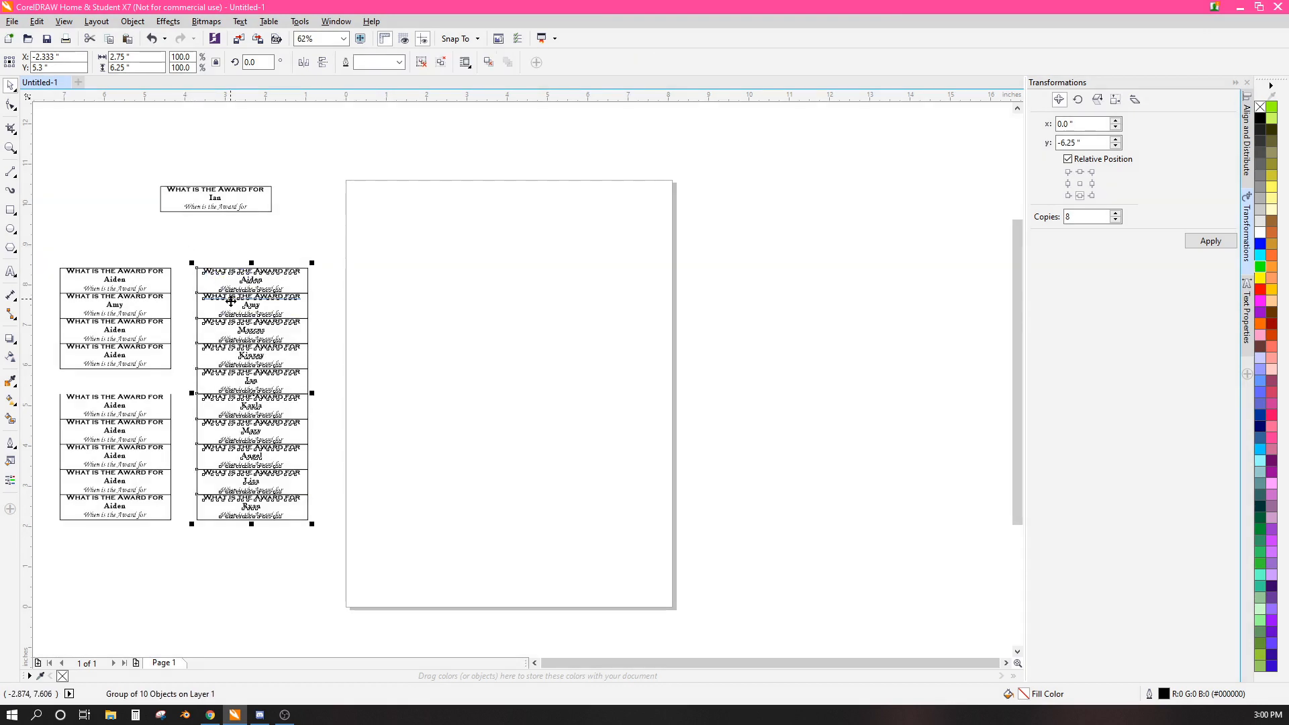
key(p)
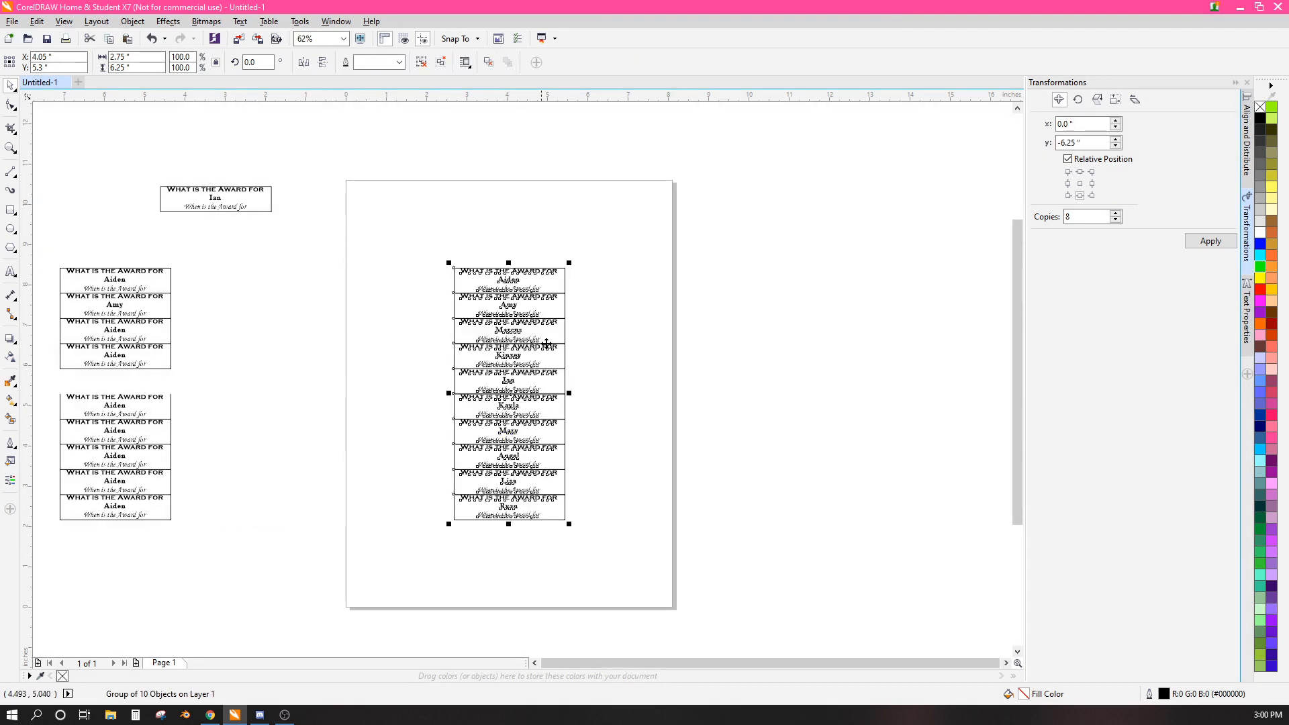
click(423, 65)
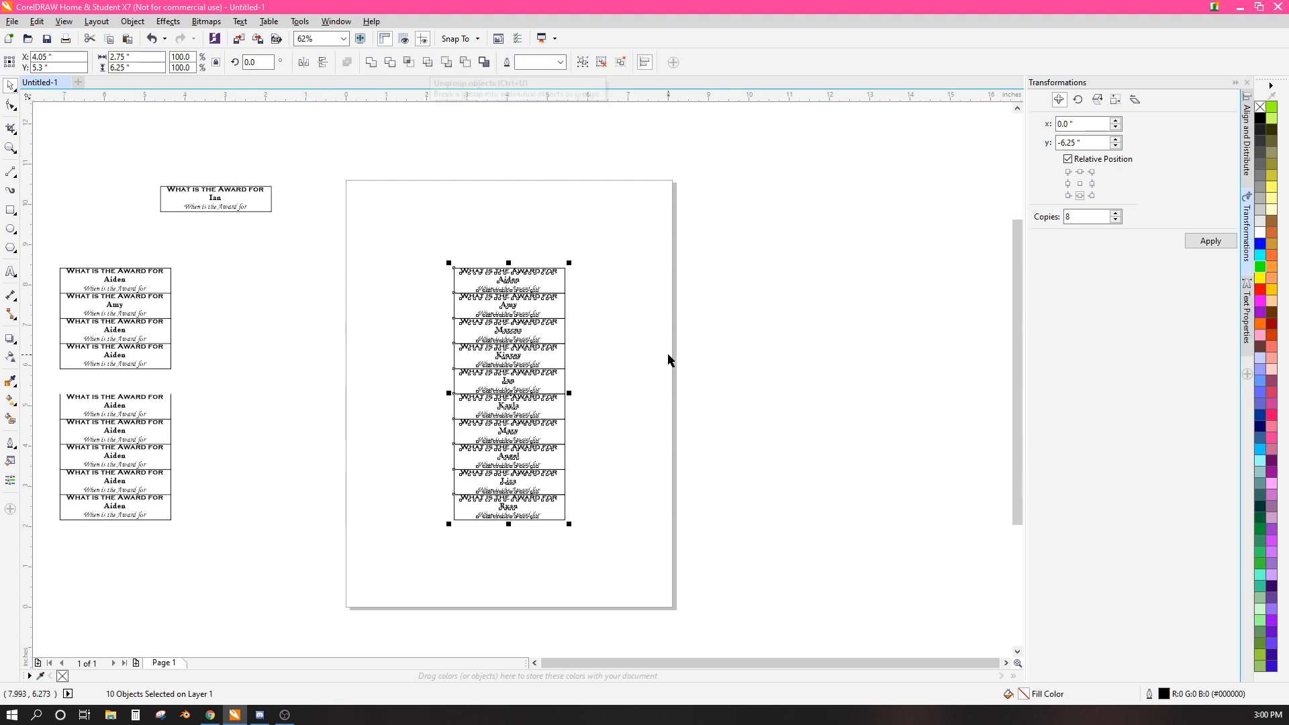
- Try moving the second named plate out of the stack and undo the move
click(667, 356)
click(557, 306)
drag(586, 303, 708, 305)
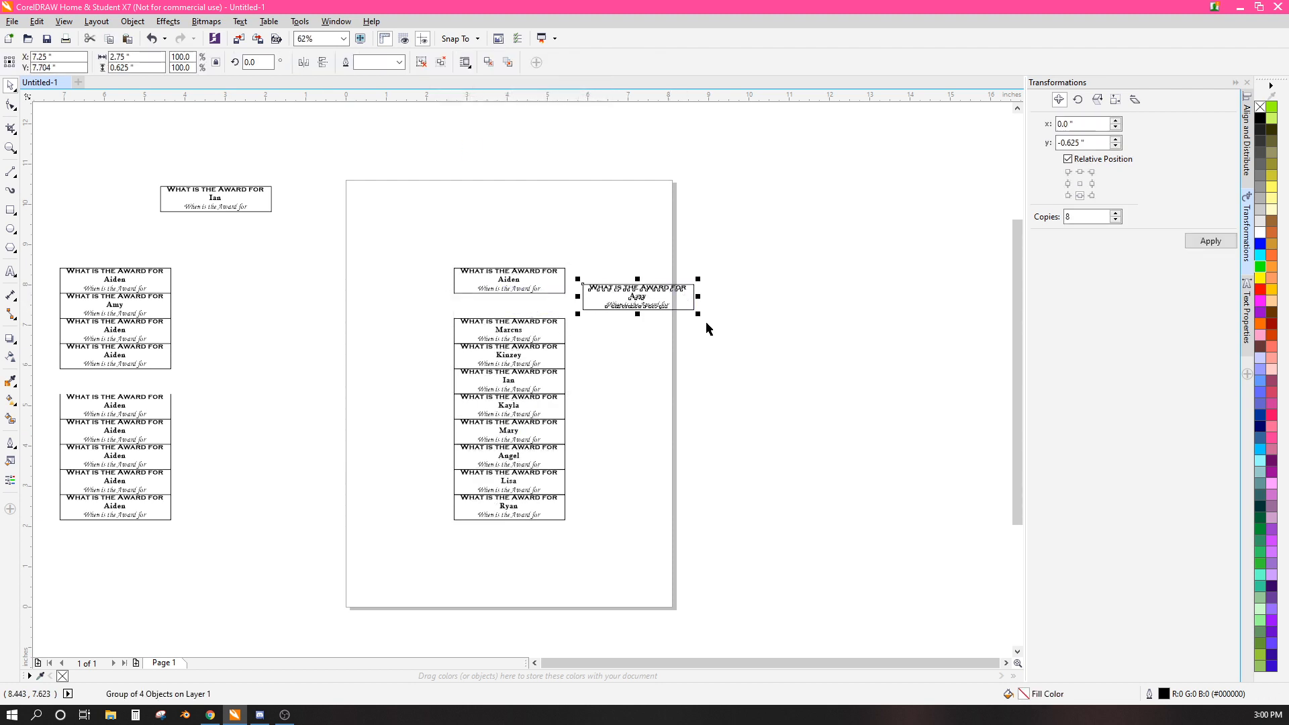
key(ctrl+z)
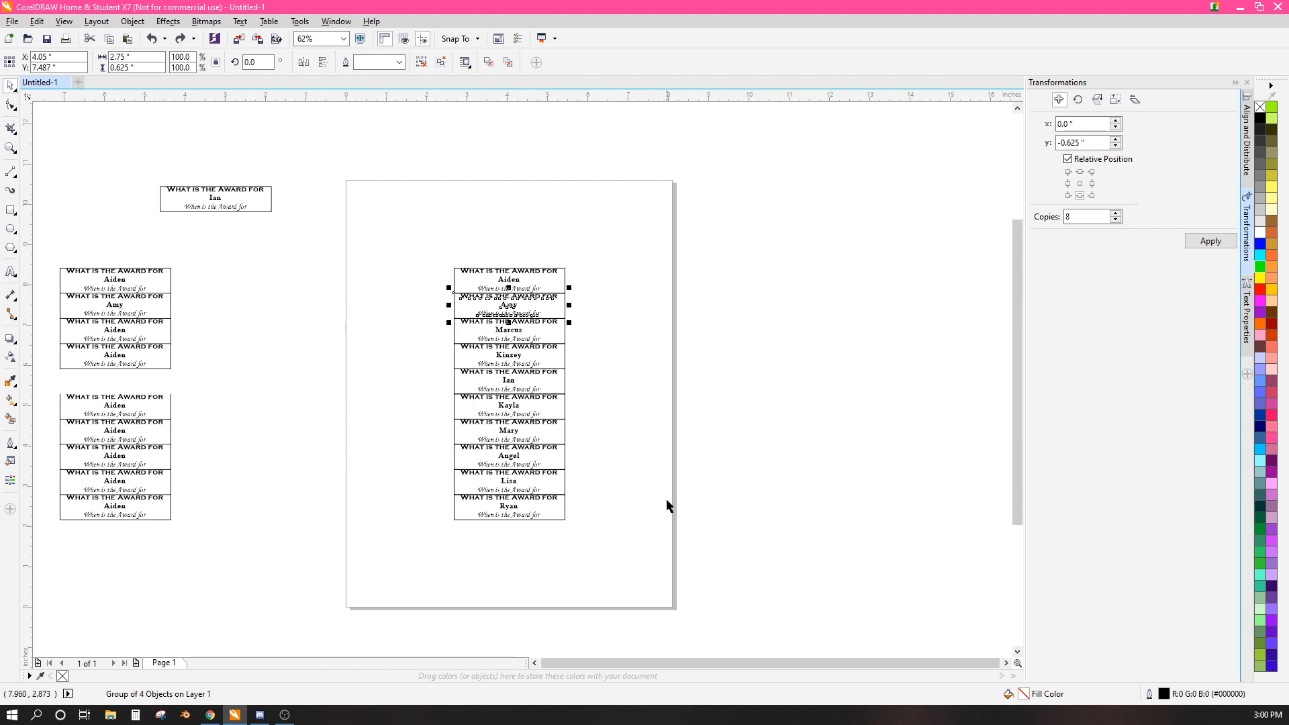
- Ungroup all objects in the lower nine named plates and select the second plate's rectangle
drag(620, 559, 405, 280)
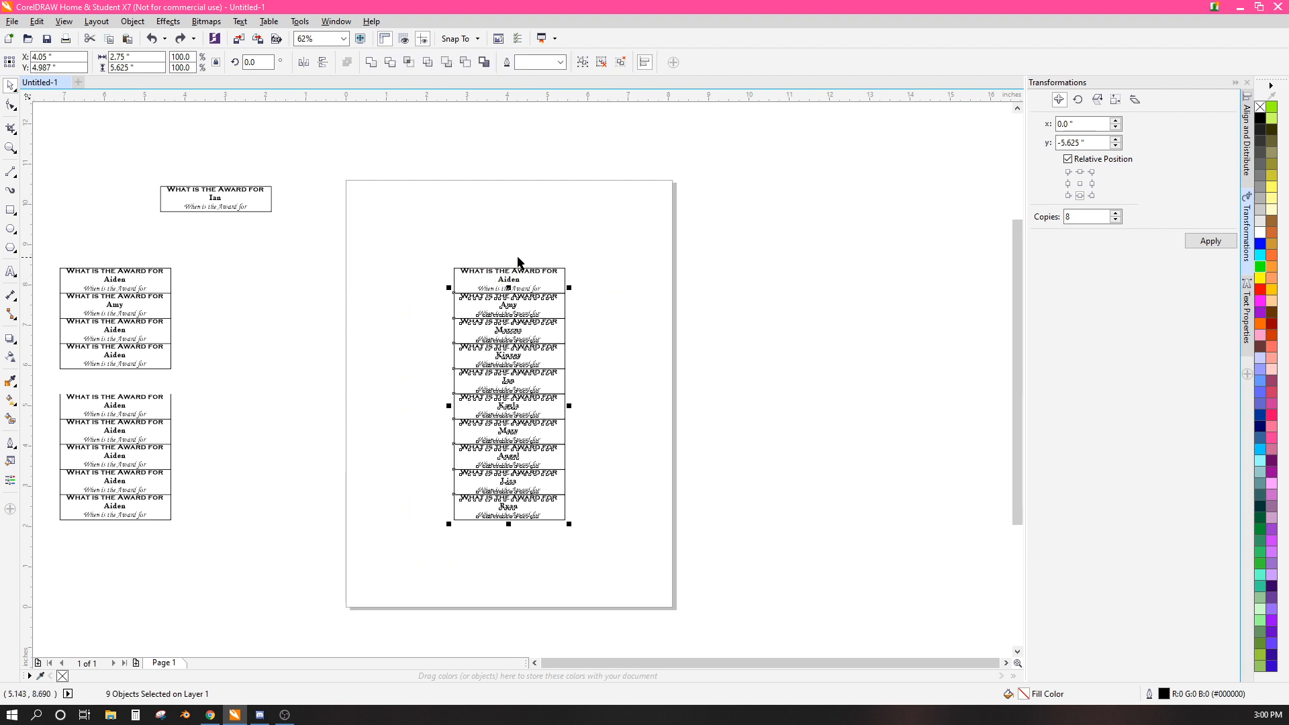
click(601, 62)
click(575, 308)
click(556, 309)
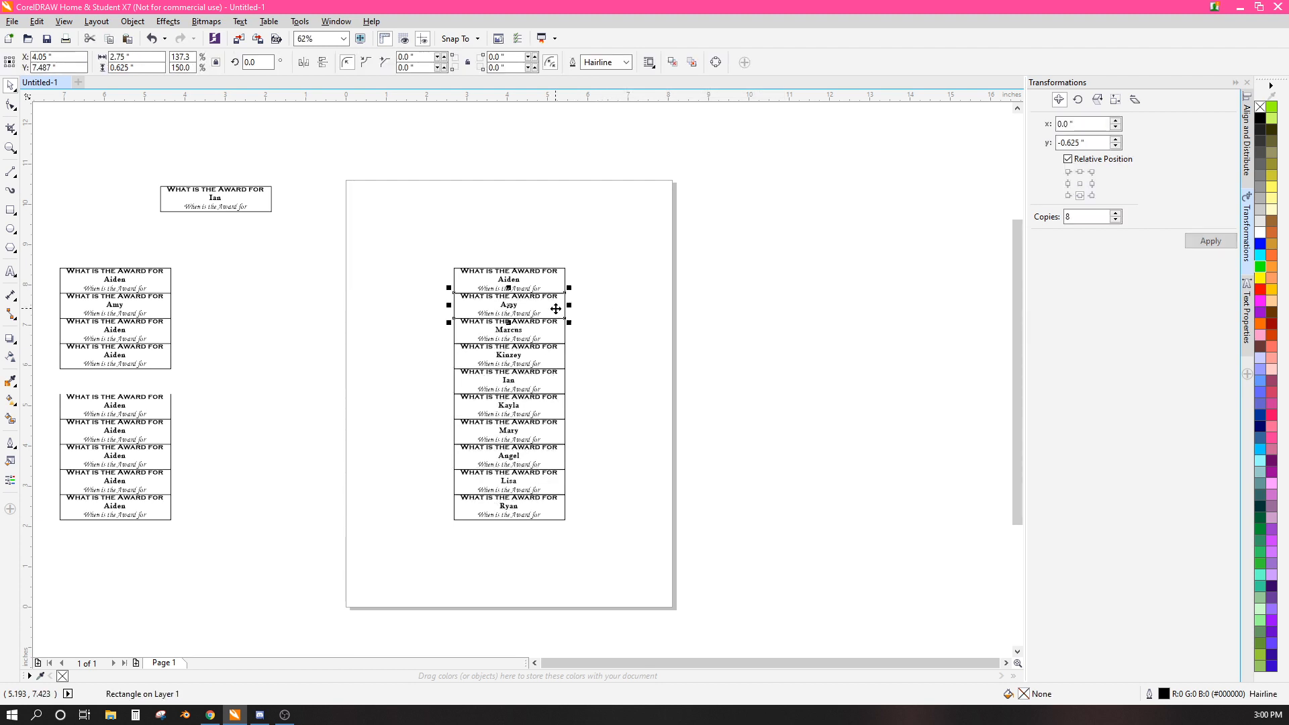
scroll(556, 309, up, 2)
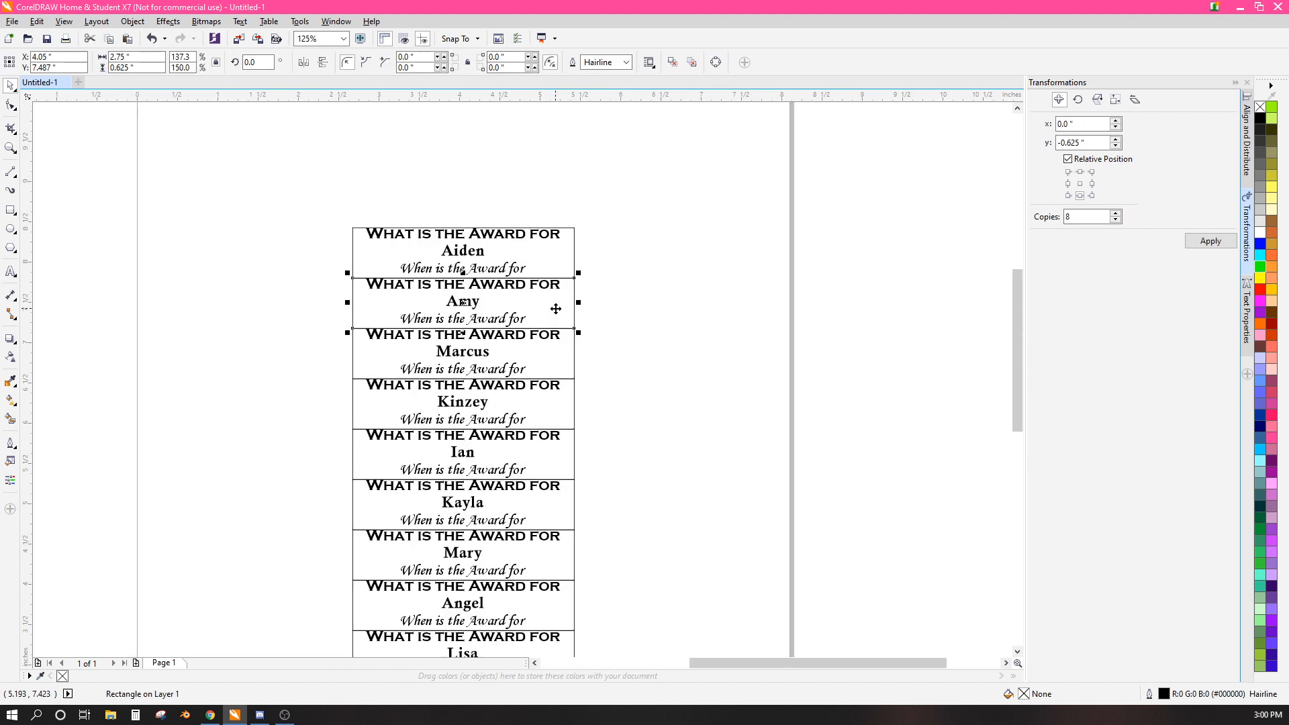
drag(642, 491, 608, 366)
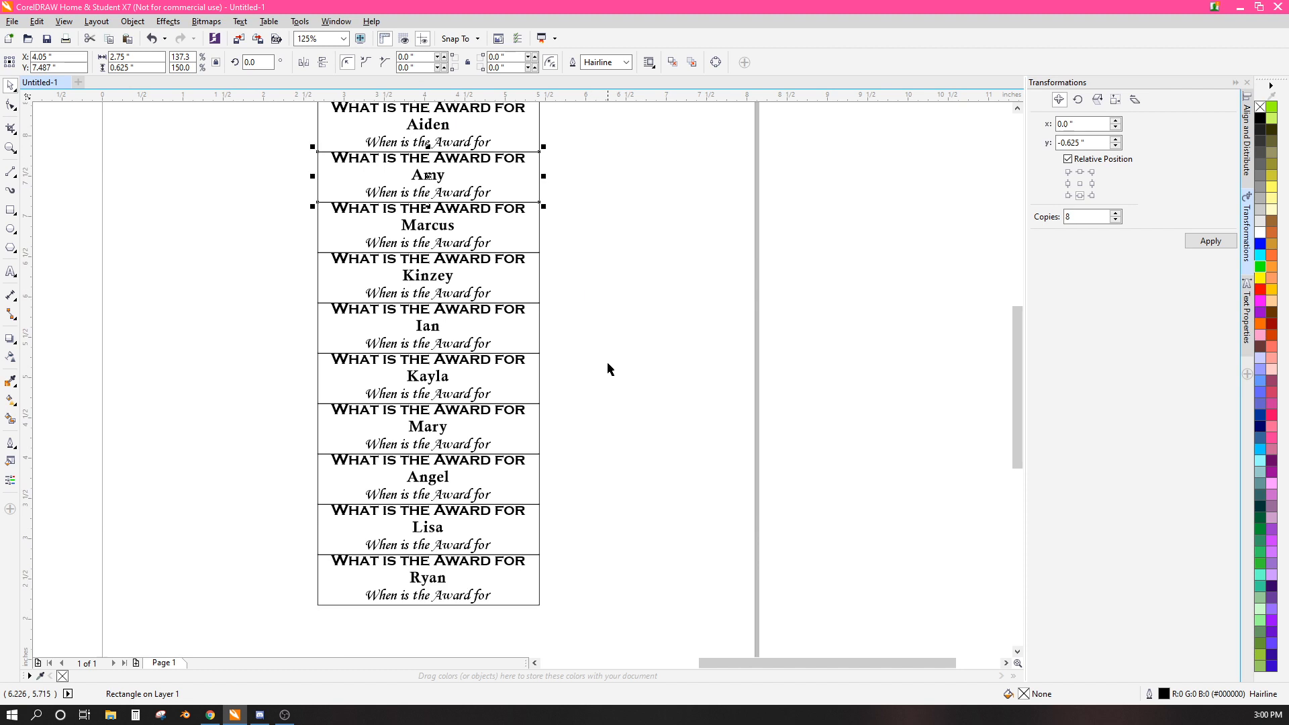
- Delete the rectangles around the lower eight named plates, keeping their text and the top two outlines
click(531, 590)
key(Delete)
click(521, 532)
key(Delete)
click(530, 487)
key(Delete)
click(533, 437)
key(Delete)
click(533, 388)
key(Delete)
click(530, 350)
key(Delete)
click(529, 287)
key(Delete)
click(530, 247)
key(Delete)
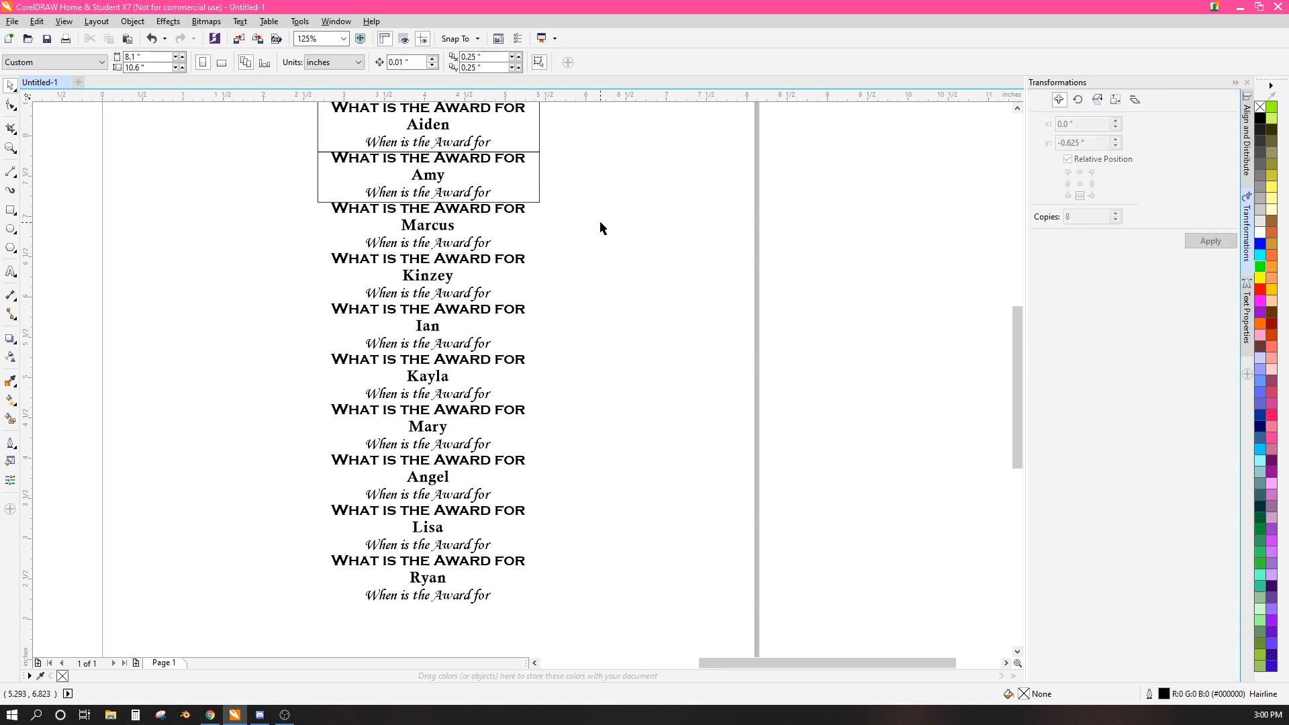
- Convert the second named plate's rectangle to curves
drag(598, 227, 602, 464)
click(541, 412)
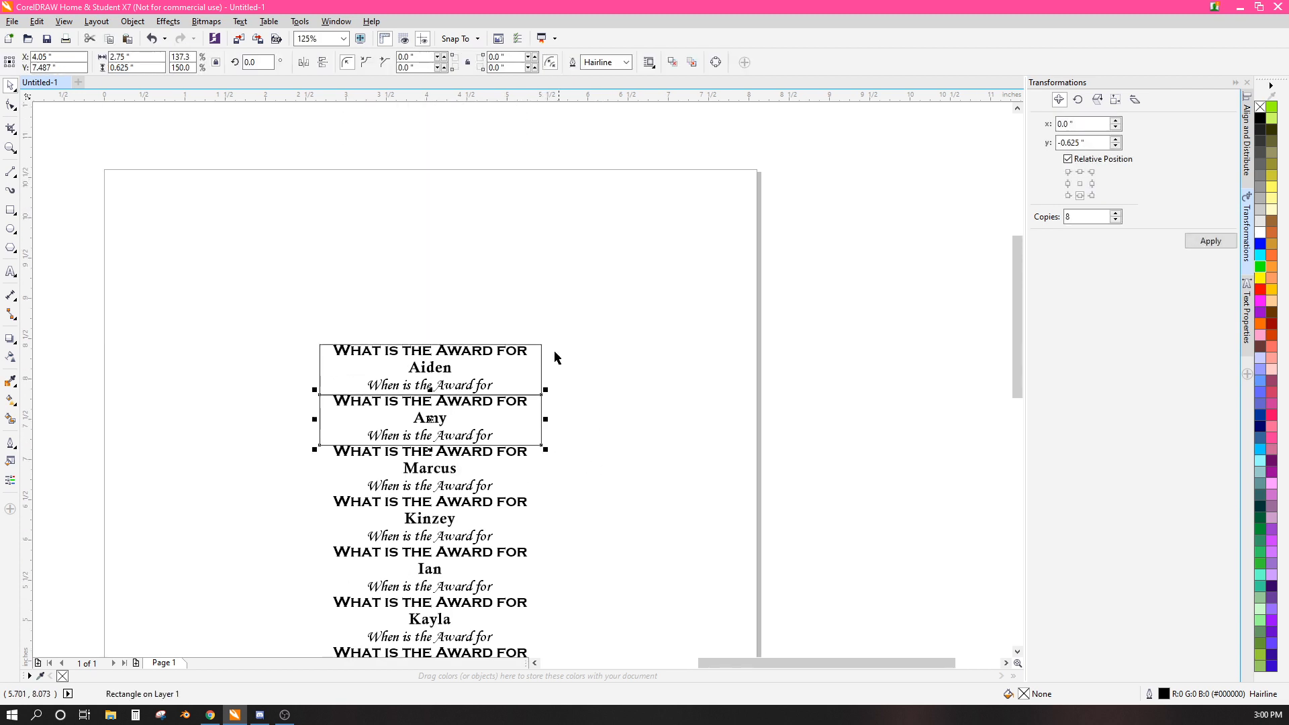
click(448, 376)
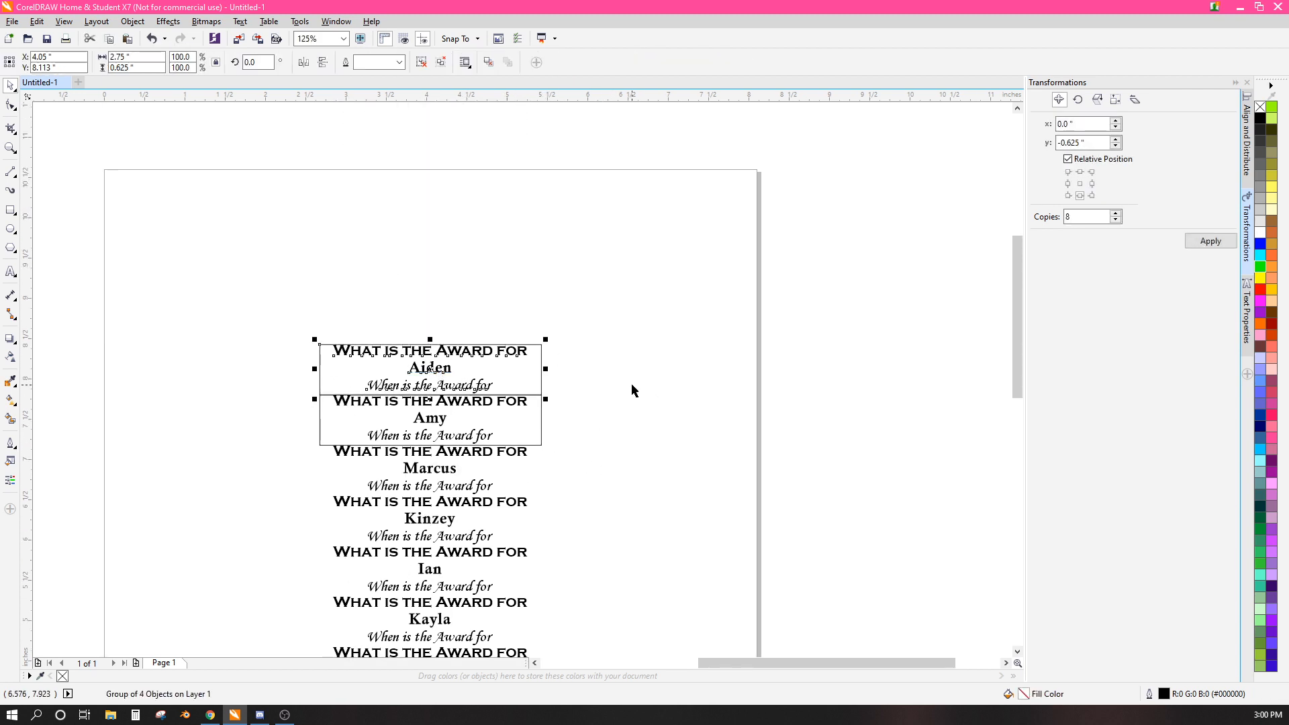
click(533, 435)
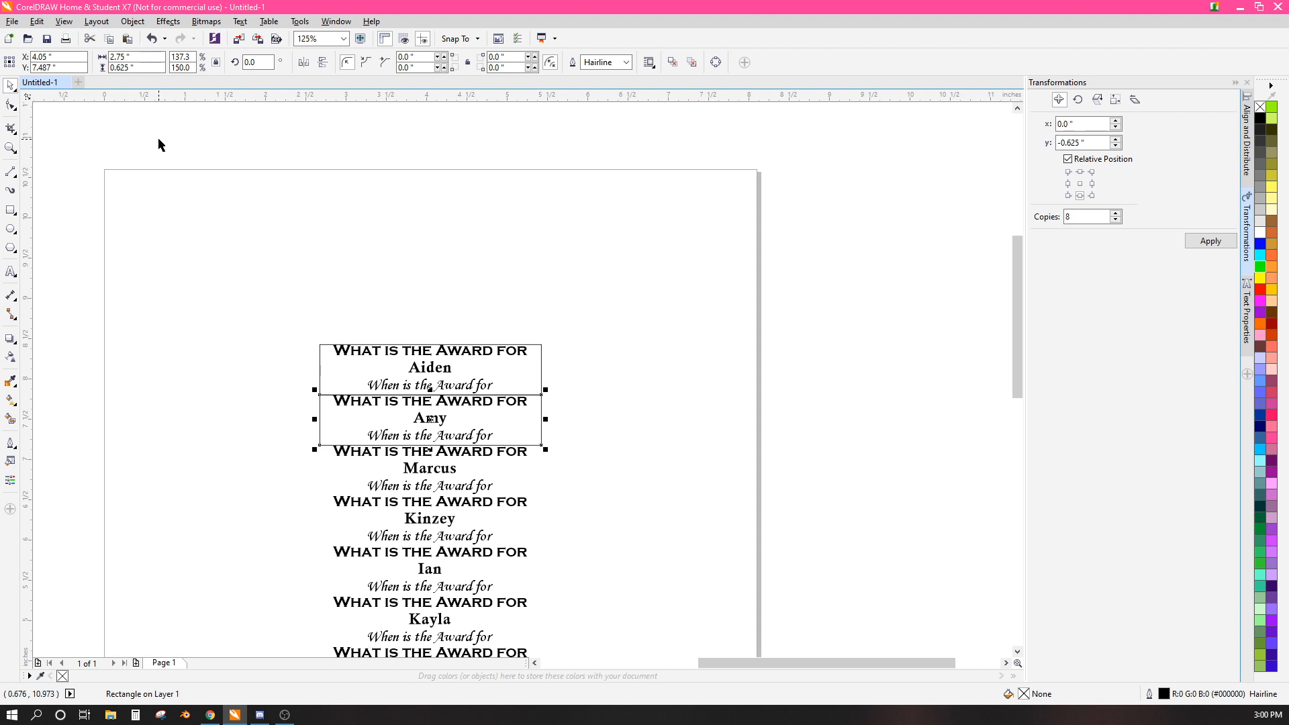
key(ctrl+q)
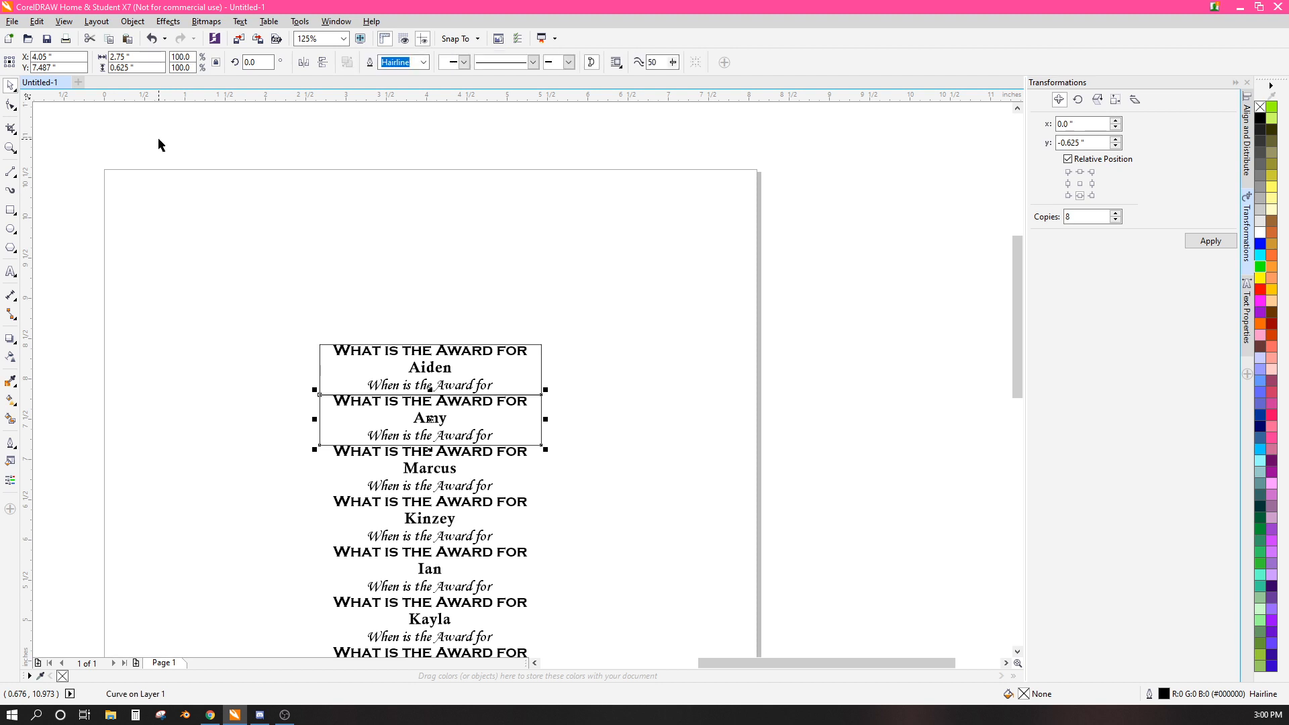
- Break the second plate's outline apart at its upper-left node and delete the loose end node to remove the top edge
click(11, 105)
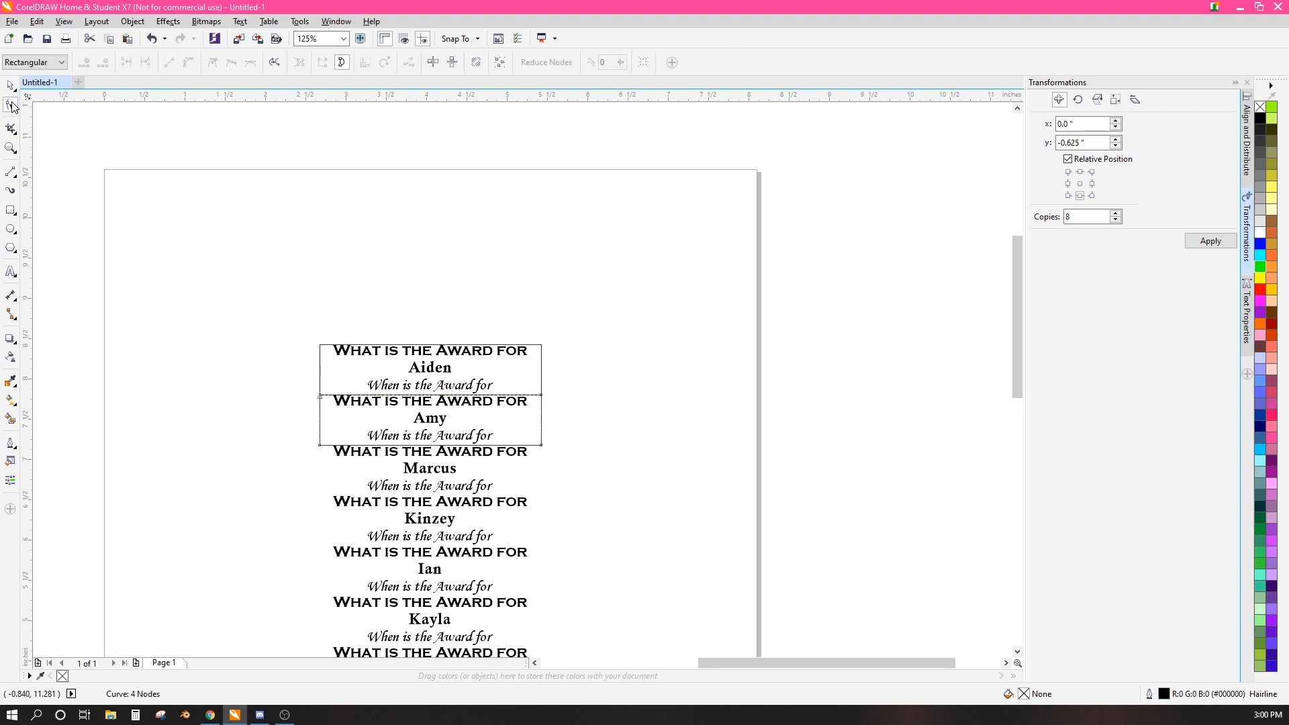
right_click(319, 396)
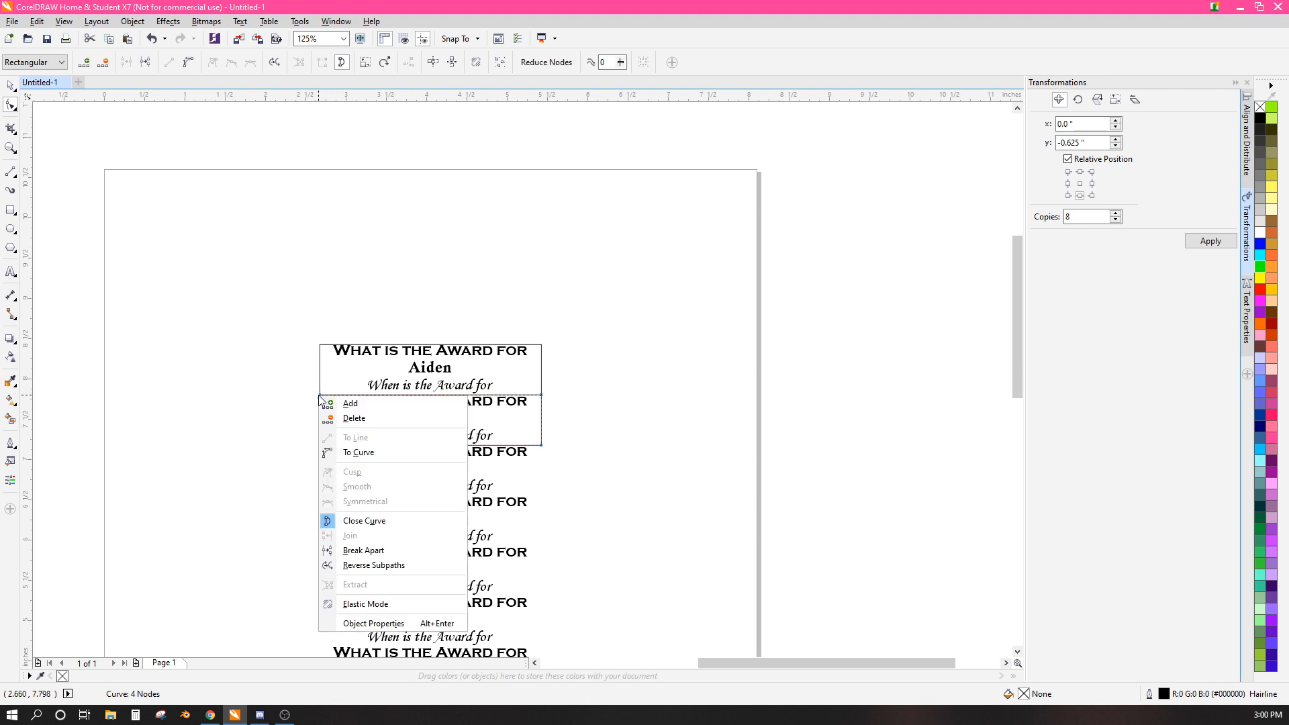
click(366, 552)
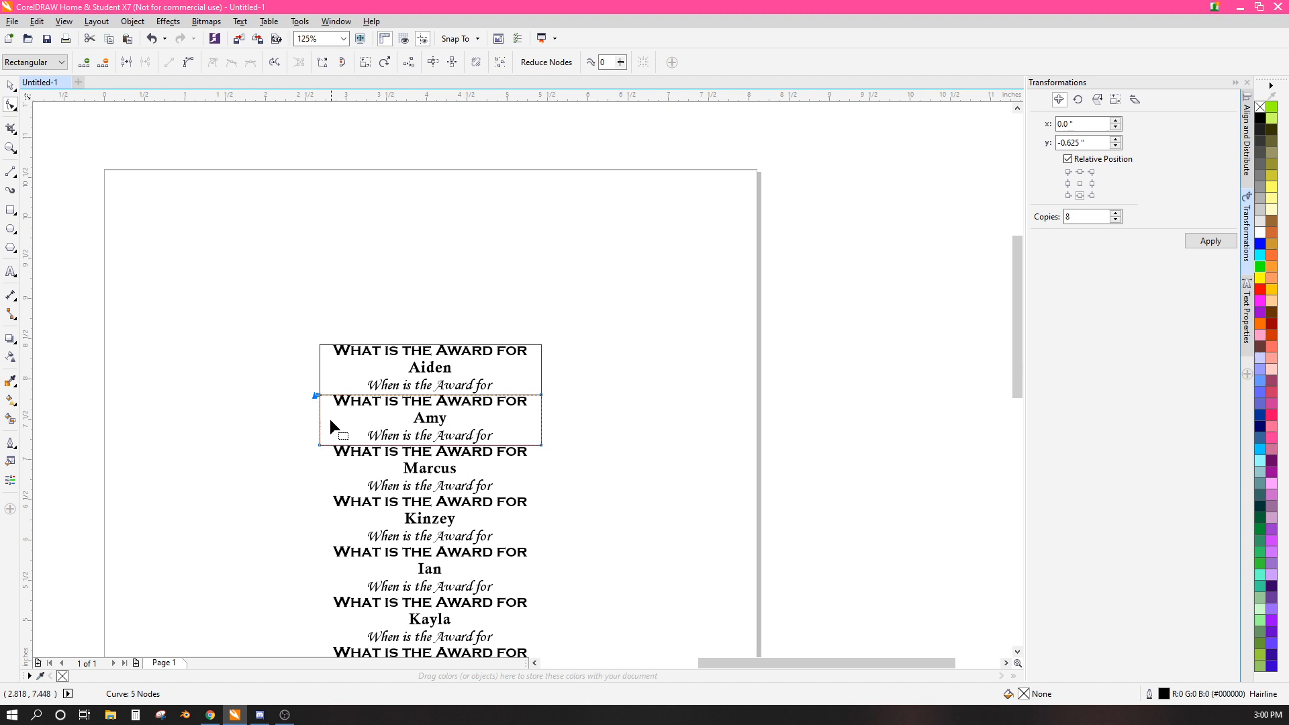
click(238, 412)
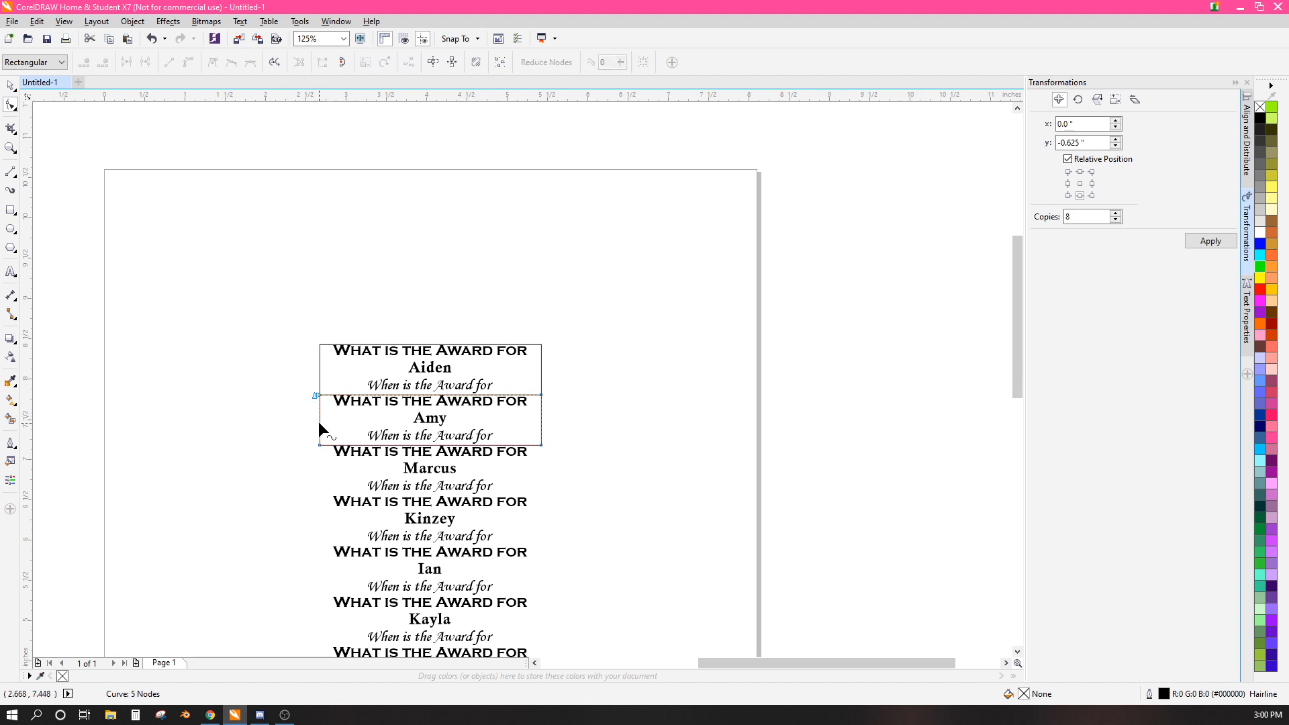
click(321, 396)
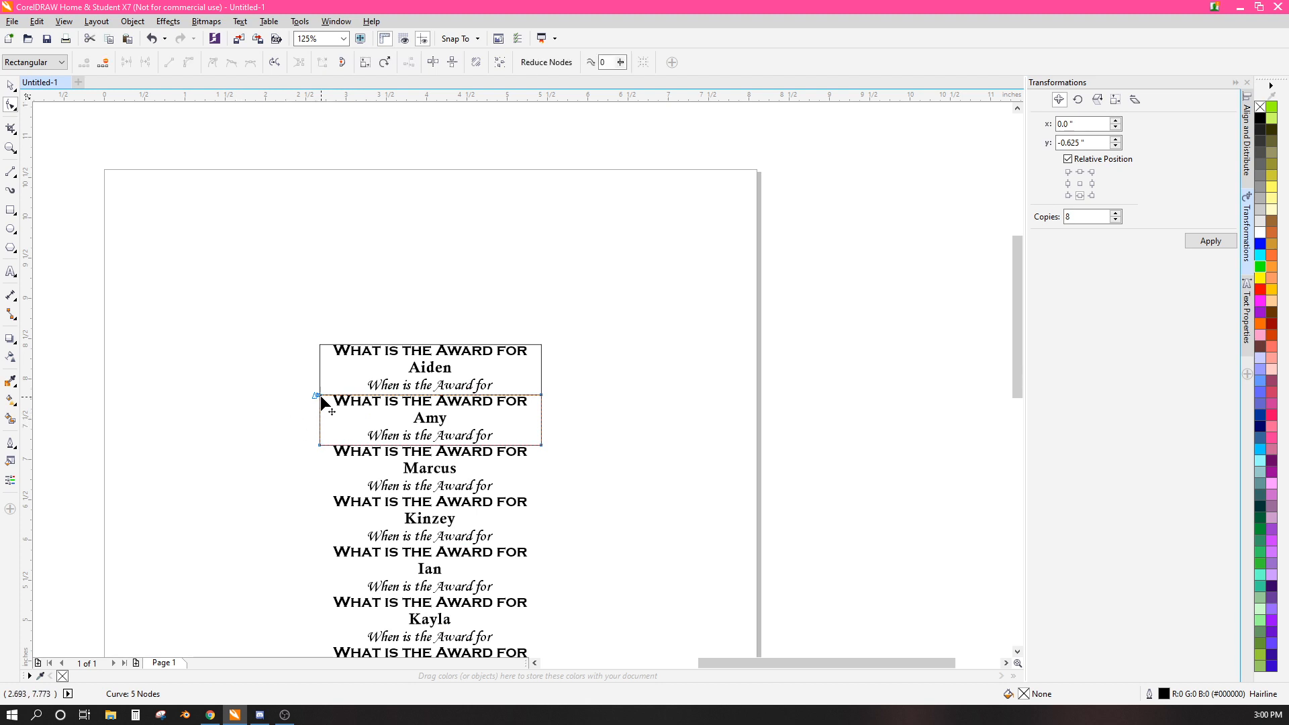
key(Delete)
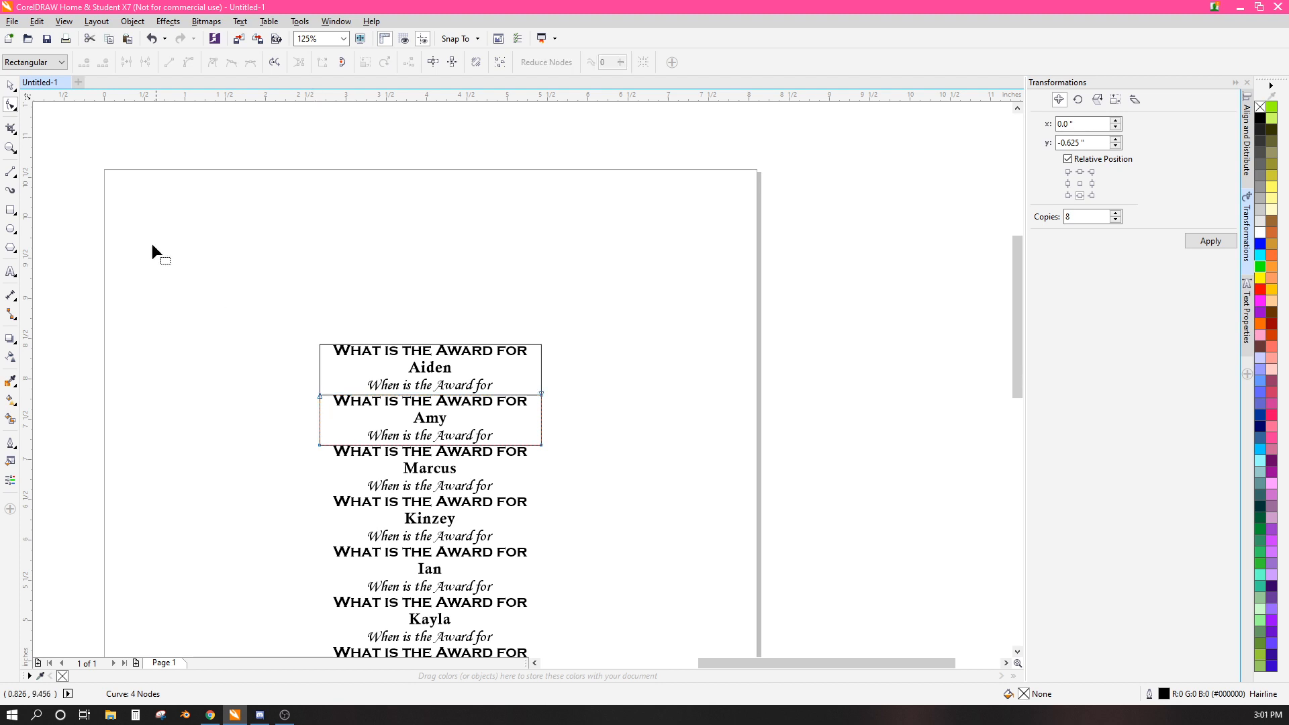
click(10, 85)
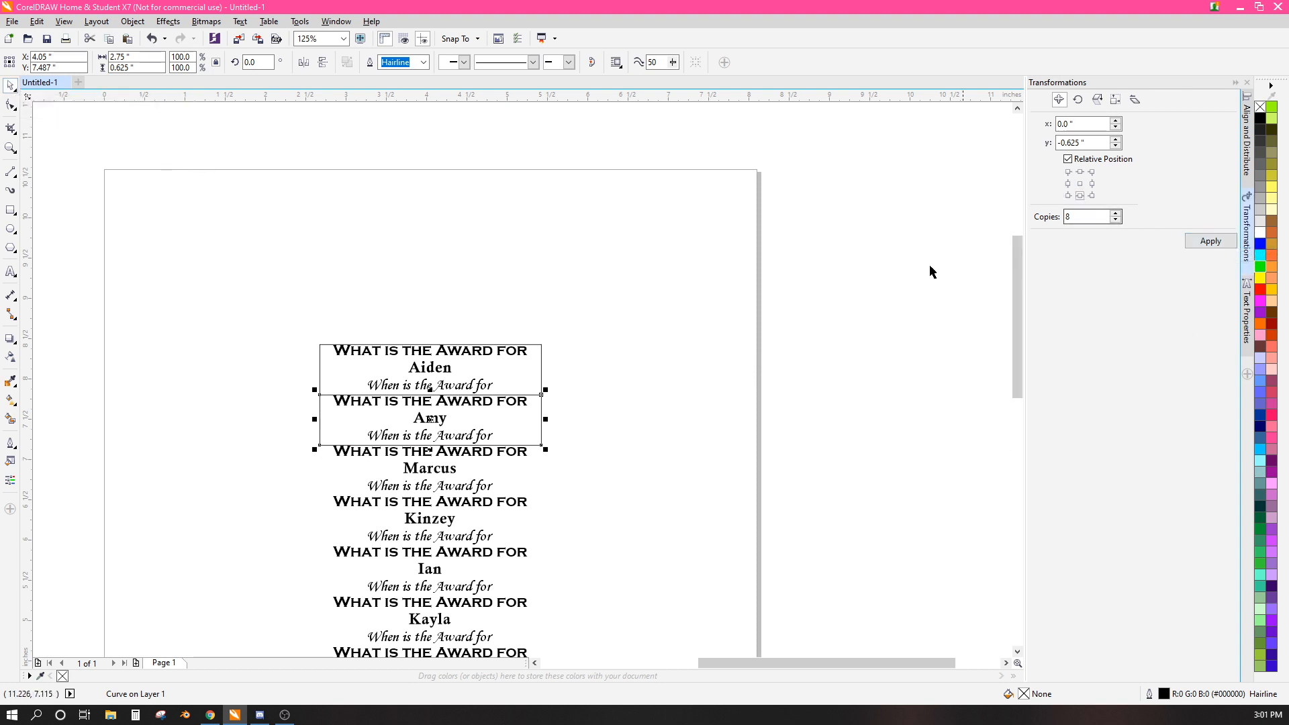
- Make 8 copies of the open-topped outline down the stack, each offset -0.625" vertically and 0.0" horizontally
scroll(642, 575, down, 3)
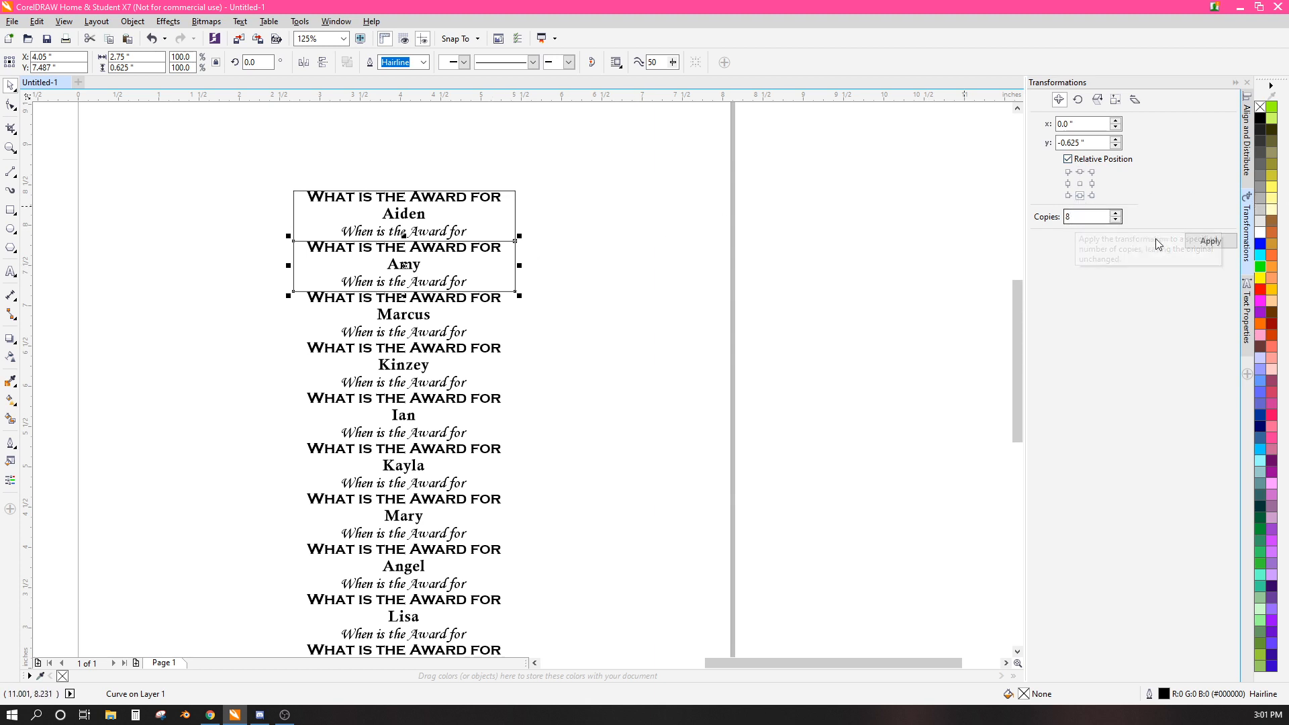
click(1209, 241)
scroll(657, 514, down, 3)
scroll(645, 414, down, 2)
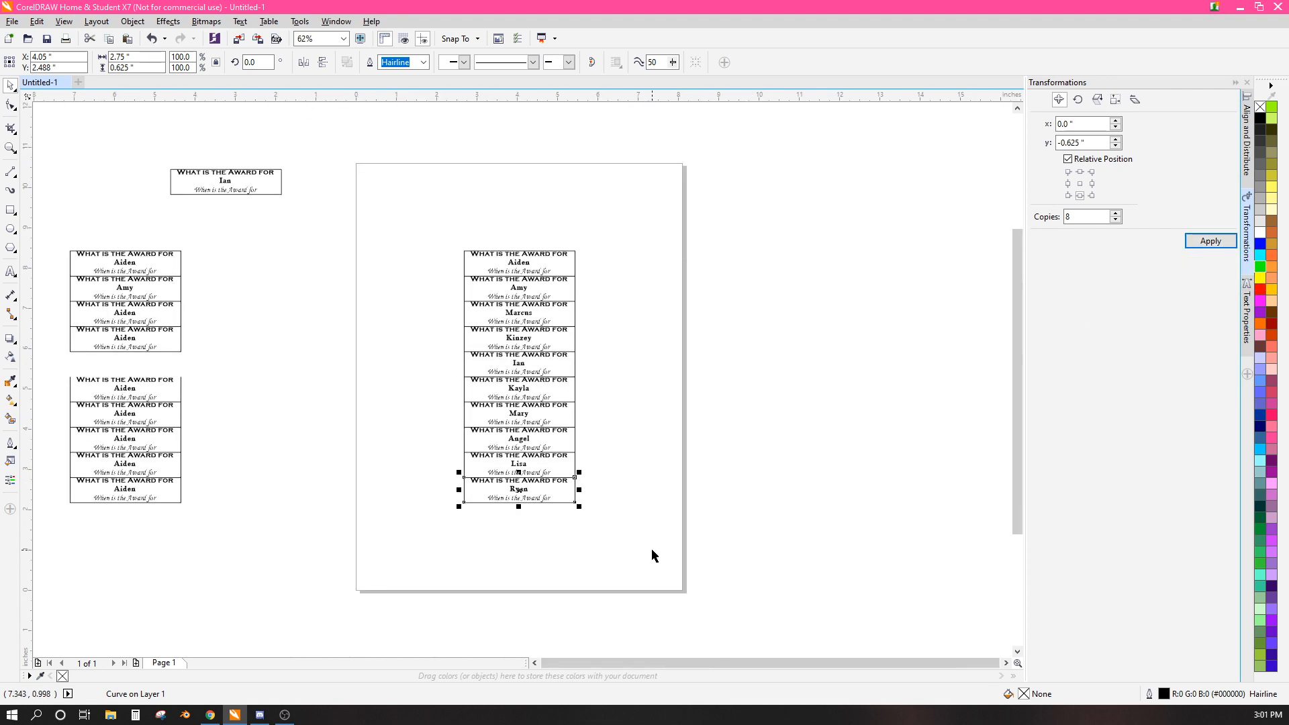